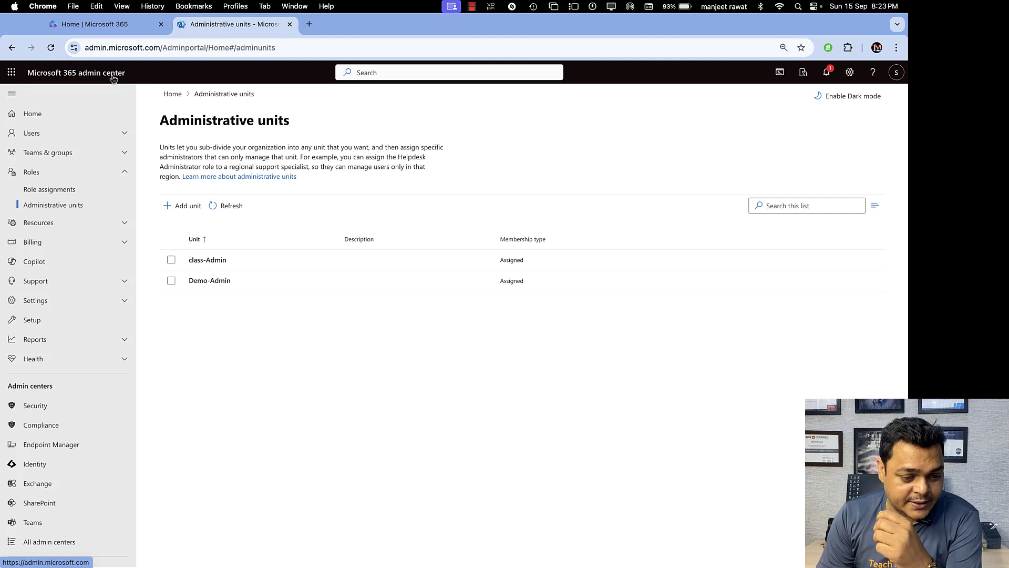
Browse Active users, Contacts, Guest users and Deleted users, ending on the empty Contacts list.
{"action": "left_click", "coordinate": [56, 133]}
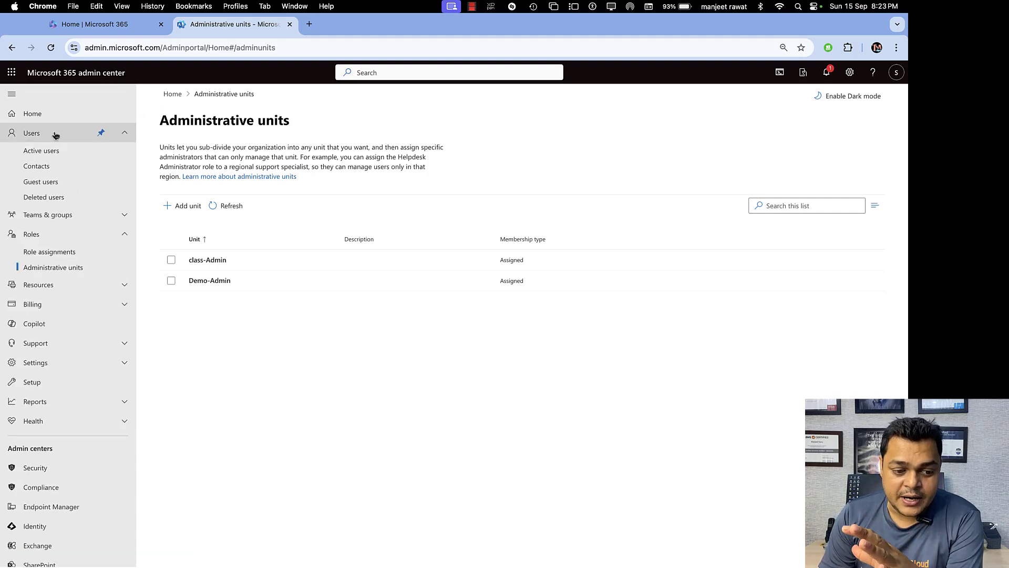
{"action": "left_click", "coordinate": [67, 158]}
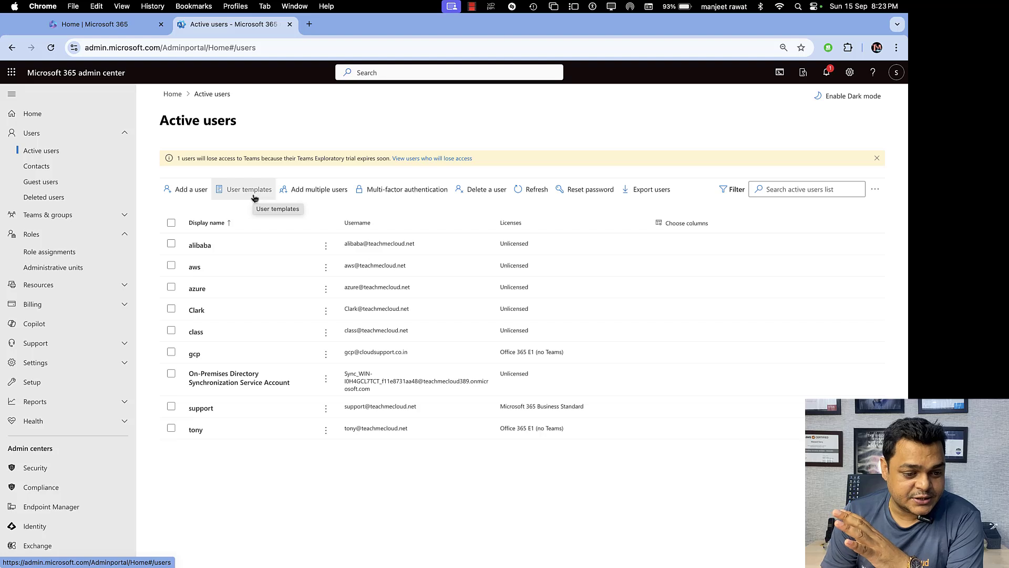
{"action": "left_click", "coordinate": [62, 168]}
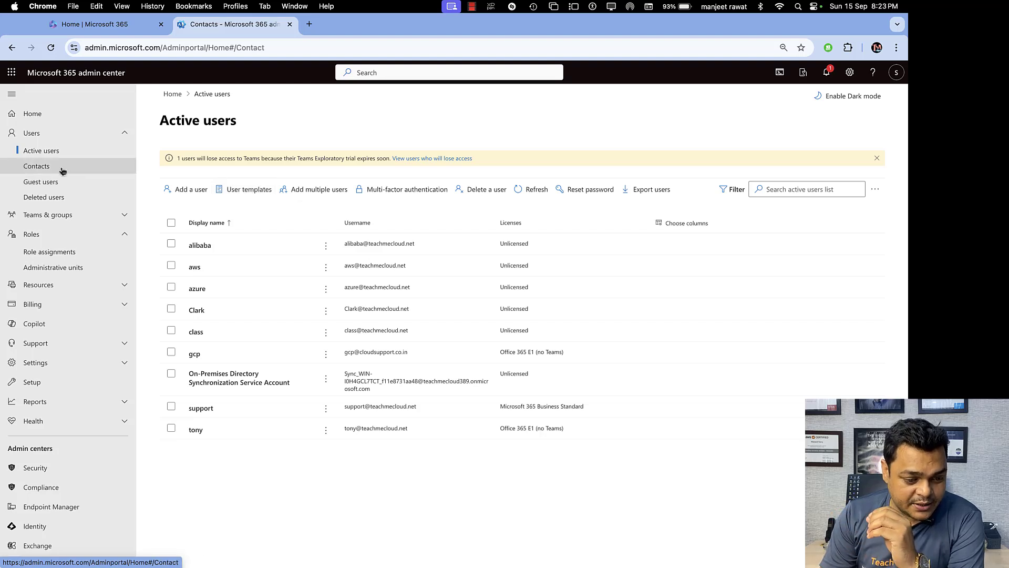
{"action": "left_click", "coordinate": [62, 183]}
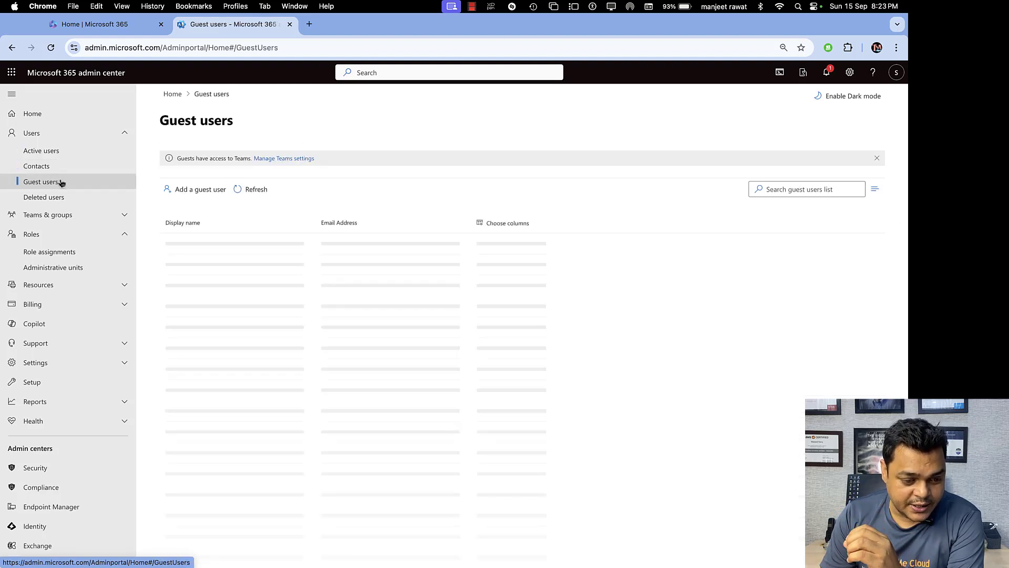
{"action": "left_click", "coordinate": [62, 197]}
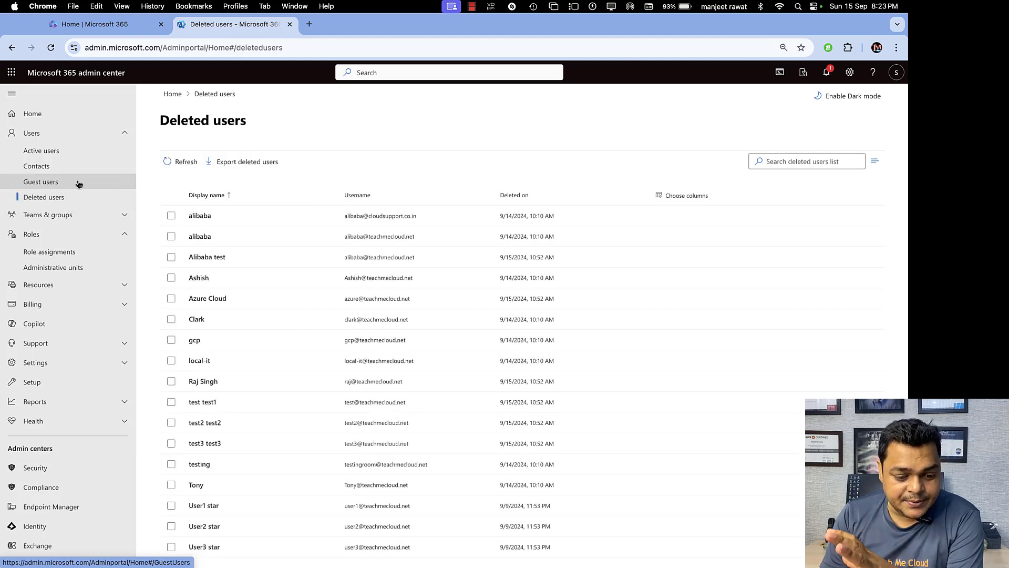
{"action": "left_click", "coordinate": [47, 157]}
{"action": "left_click", "coordinate": [46, 168]}
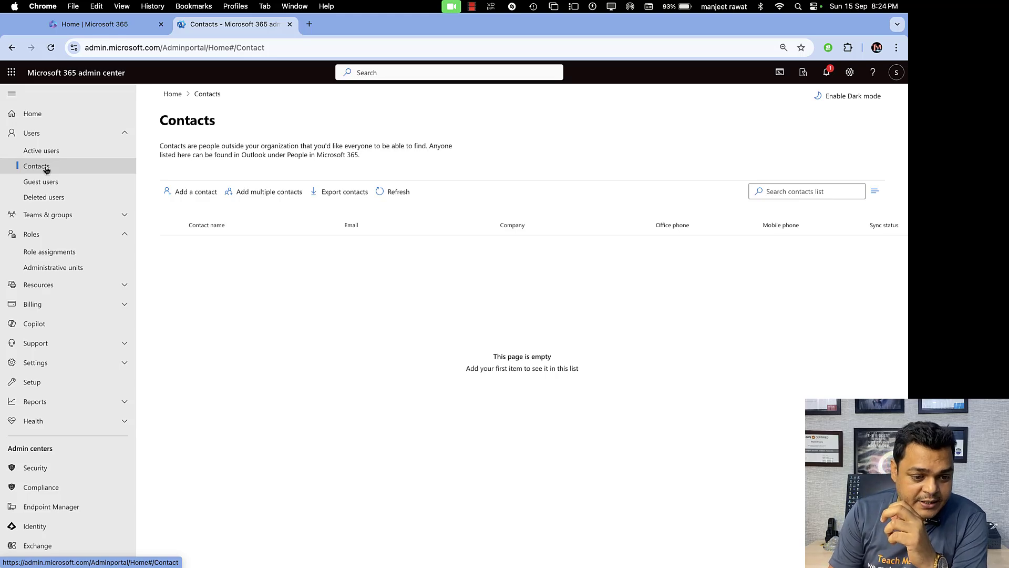
Start a blank new email in Outlook on the web, then return to the admin Contacts page.
{"action": "left_click", "coordinate": [103, 25]}
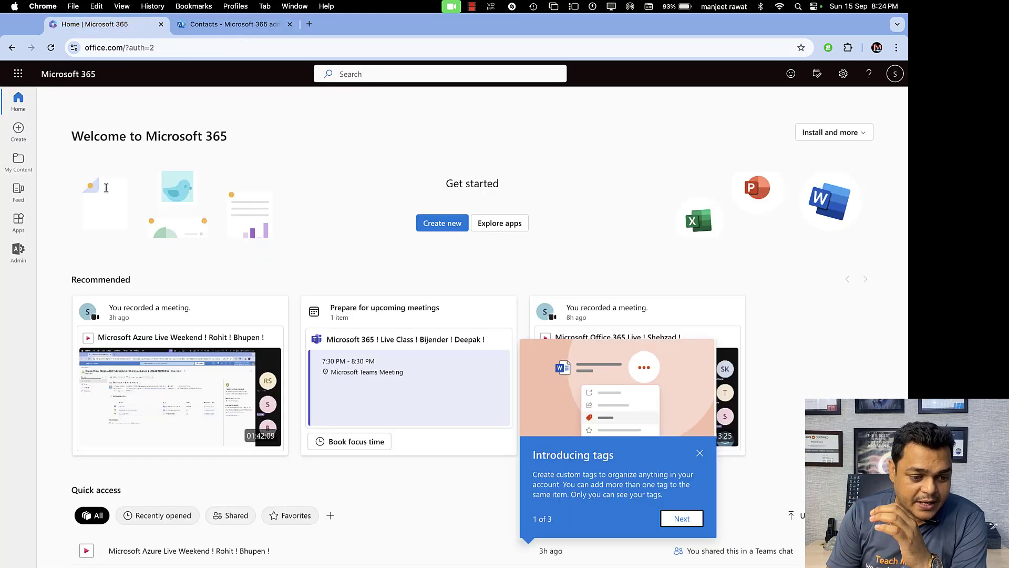
{"action": "left_click", "coordinate": [17, 74]}
{"action": "left_click", "coordinate": [89, 148]}
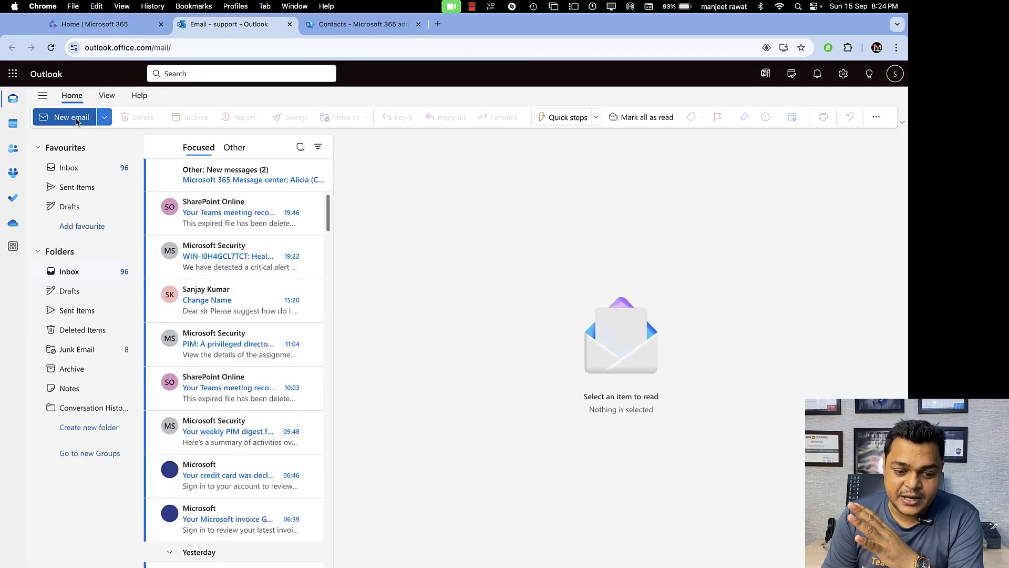
{"action": "left_click", "coordinate": [77, 121]}
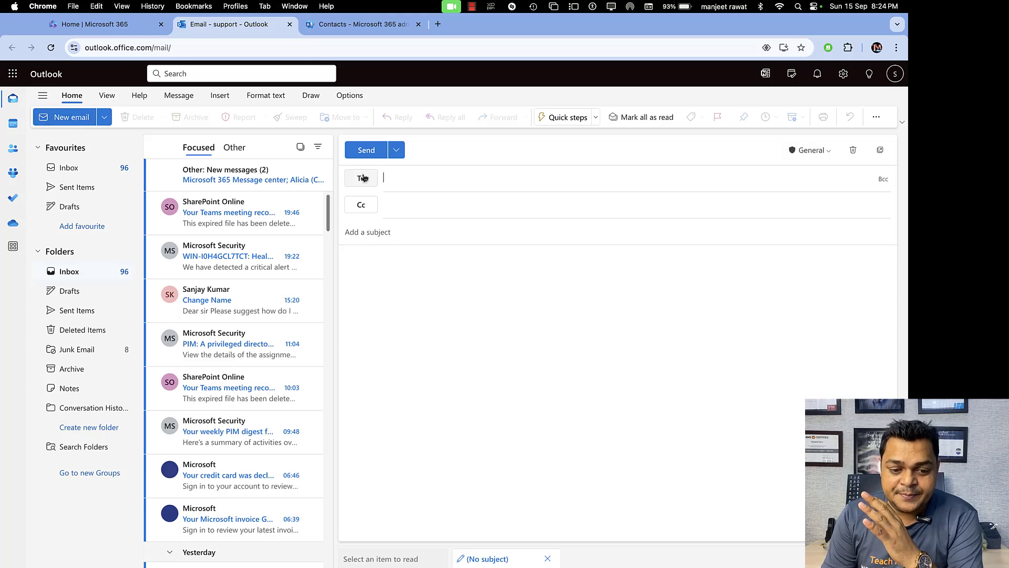
{"action": "left_click", "coordinate": [361, 27]}
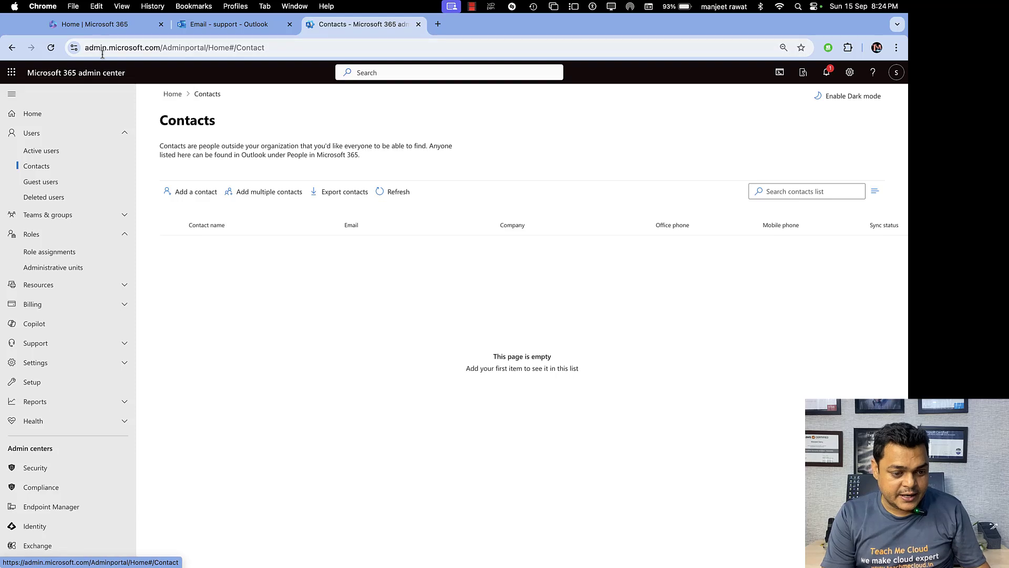
Review the Active users list, then go back to the blank Outlook email draft.
{"action": "left_click", "coordinate": [45, 135]}
{"action": "left_click", "coordinate": [31, 133]}
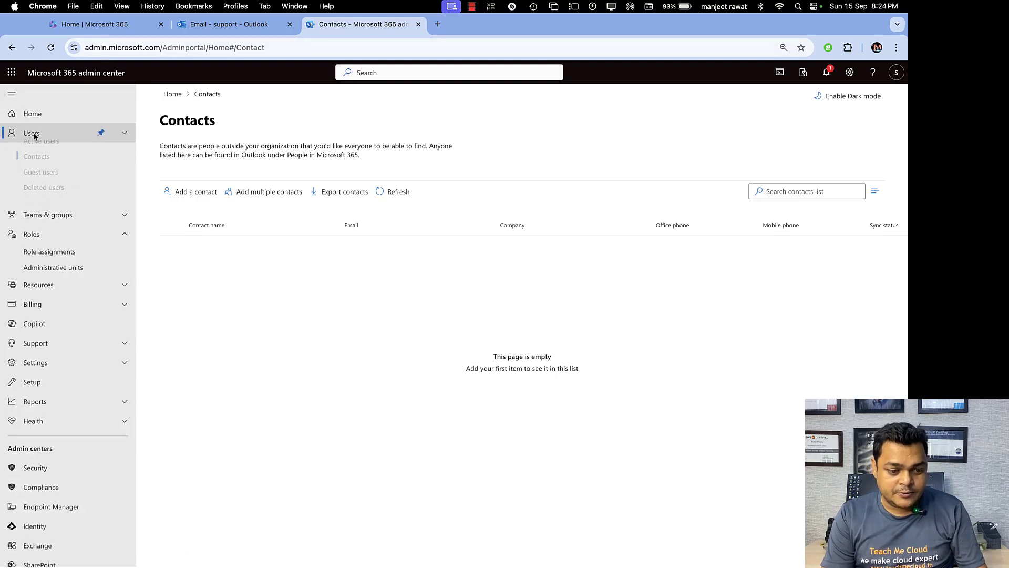
{"action": "left_click", "coordinate": [42, 150]}
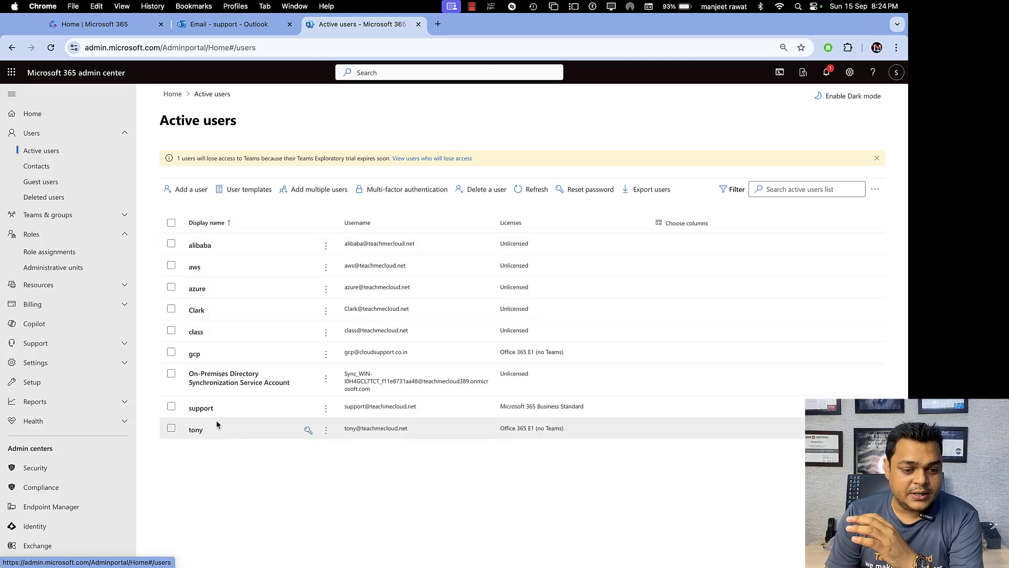
{"action": "left_click", "coordinate": [238, 25]}
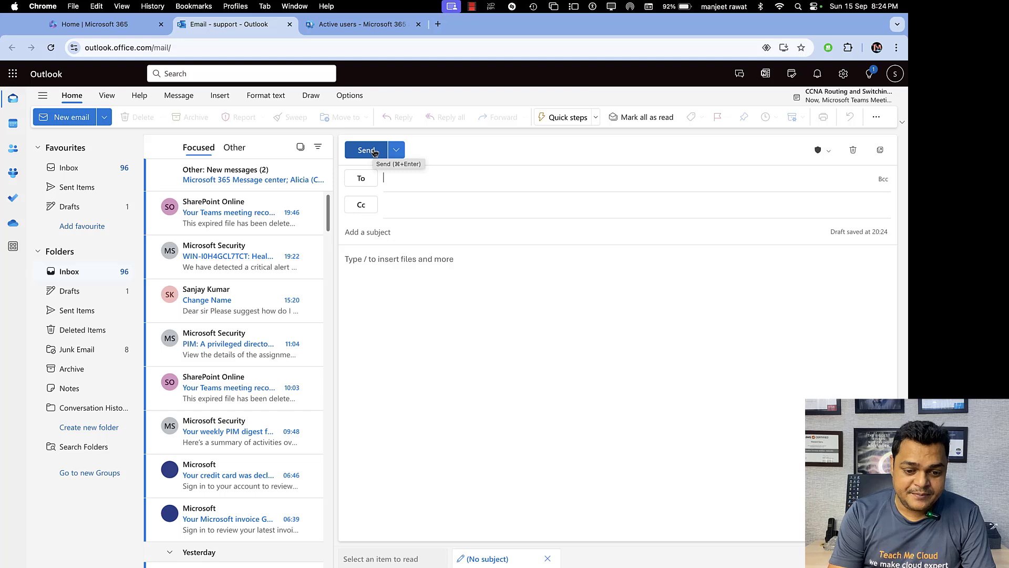
Enter 'to' in the draft's To field to look up recipient suggestions.
{"action": "type", "text": "t"}
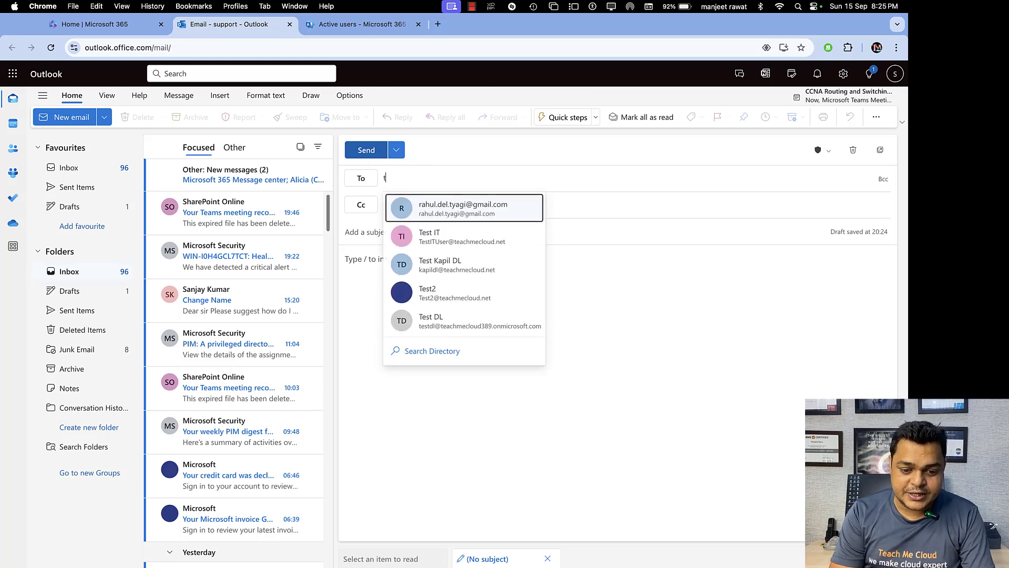
{"action": "type", "text": "o"}
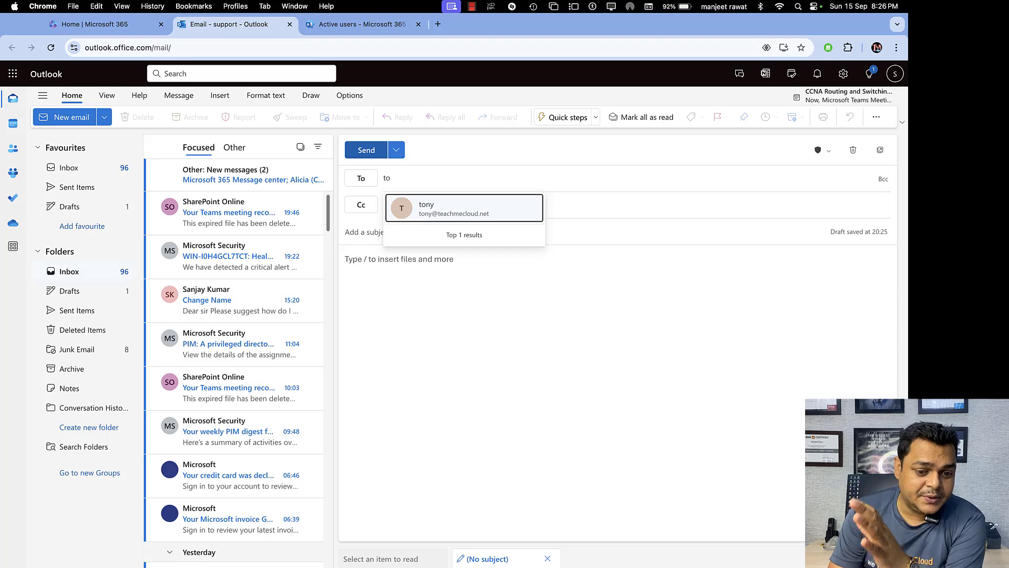
Open the Add a contact form from the admin center's Contacts page.
{"action": "left_click", "coordinate": [345, 28]}
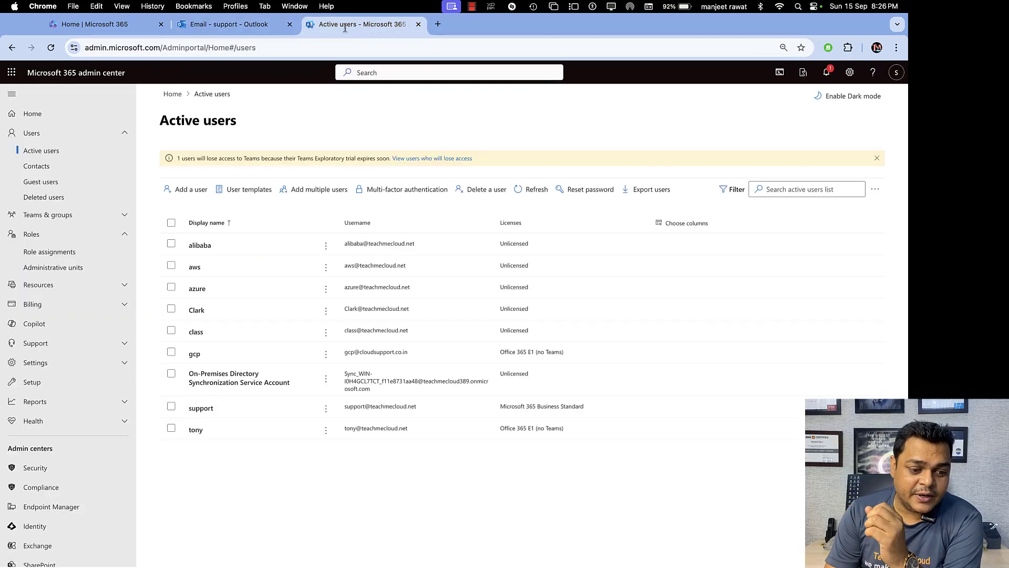
{"action": "left_click", "coordinate": [31, 167]}
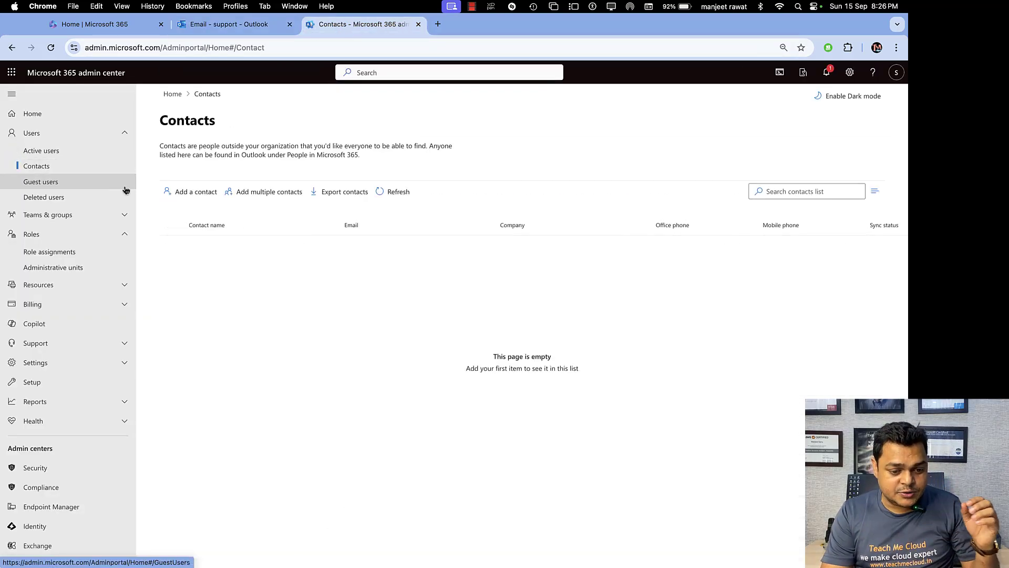
{"action": "left_click", "coordinate": [194, 193]}
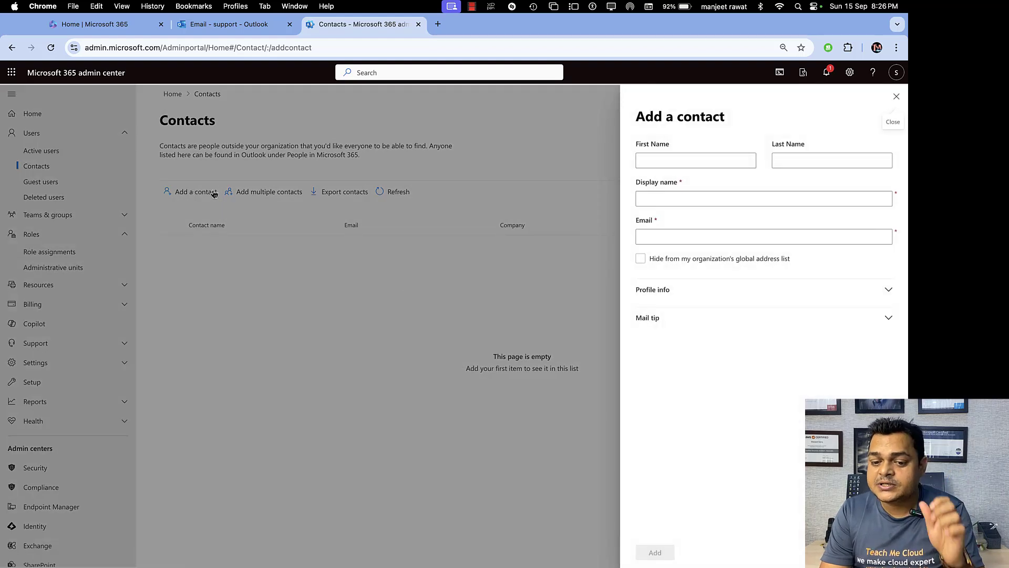
Fill First Name and Display name 'azure' with an external Gmail address, and submit.
{"action": "left_click", "coordinate": [709, 159]}
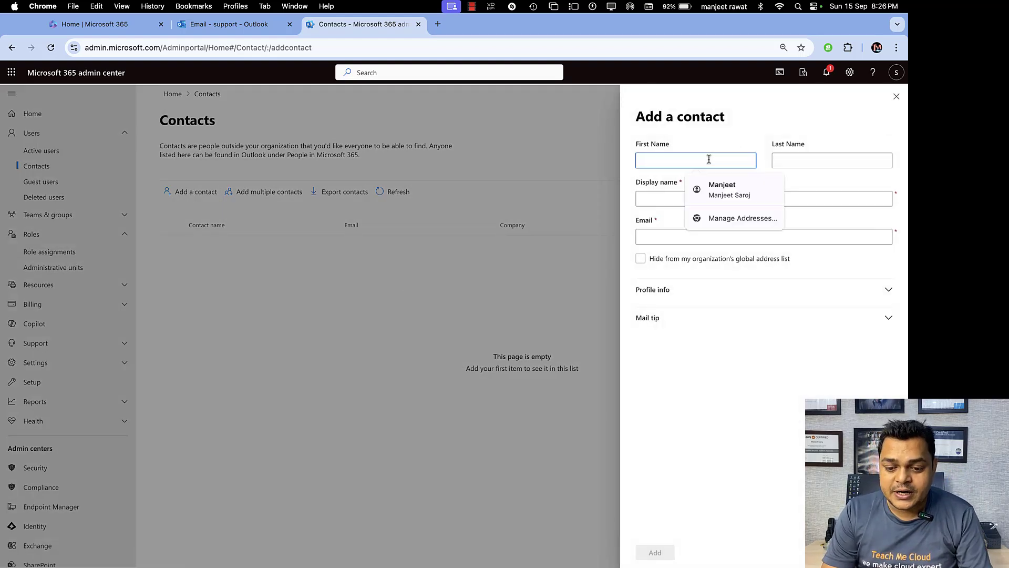
{"action": "left_click", "coordinate": [796, 236]}
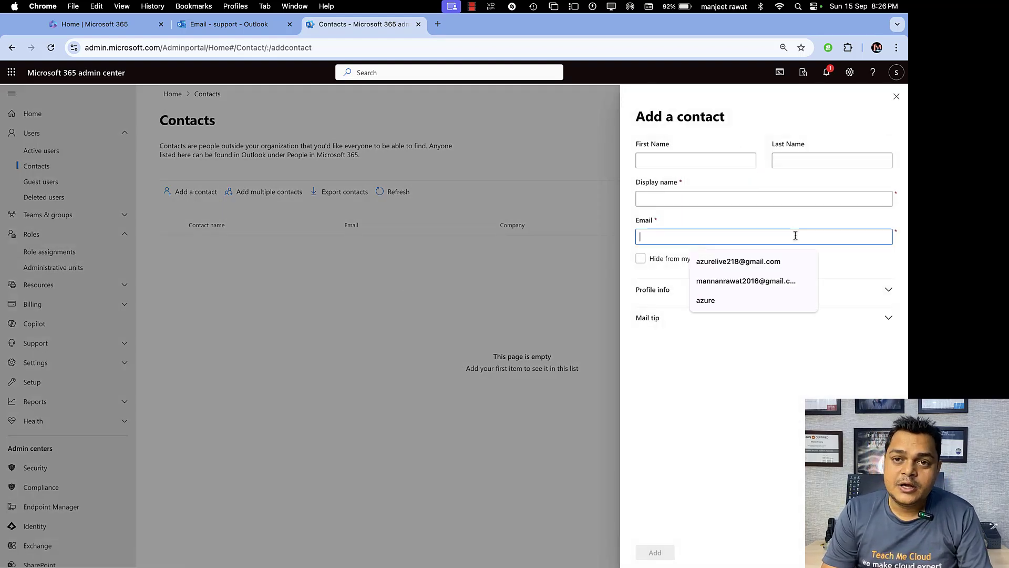
{"action": "left_click", "coordinate": [703, 161]}
{"action": "type", "text": "azure"}
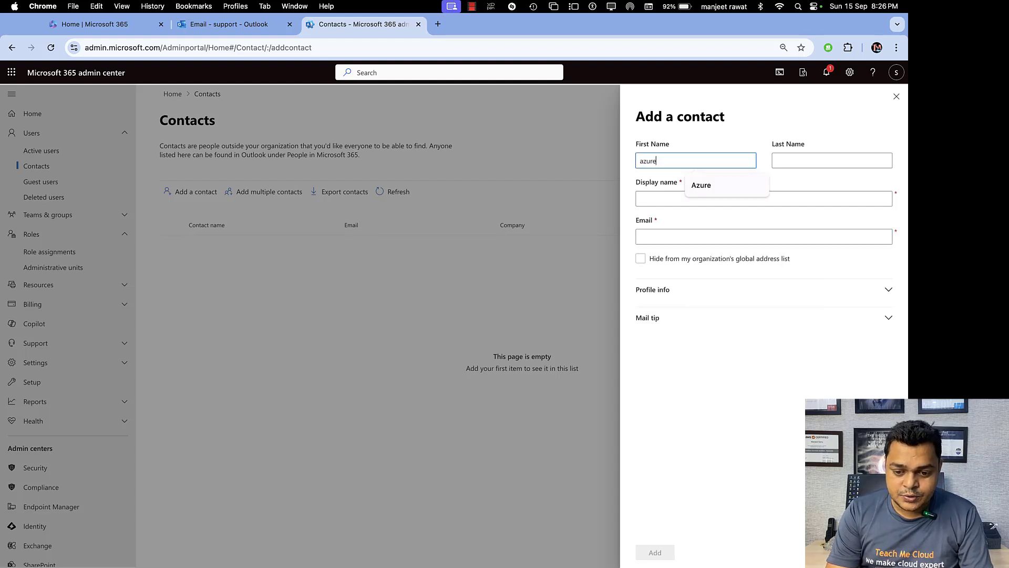
{"action": "left_click", "coordinate": [831, 160]}
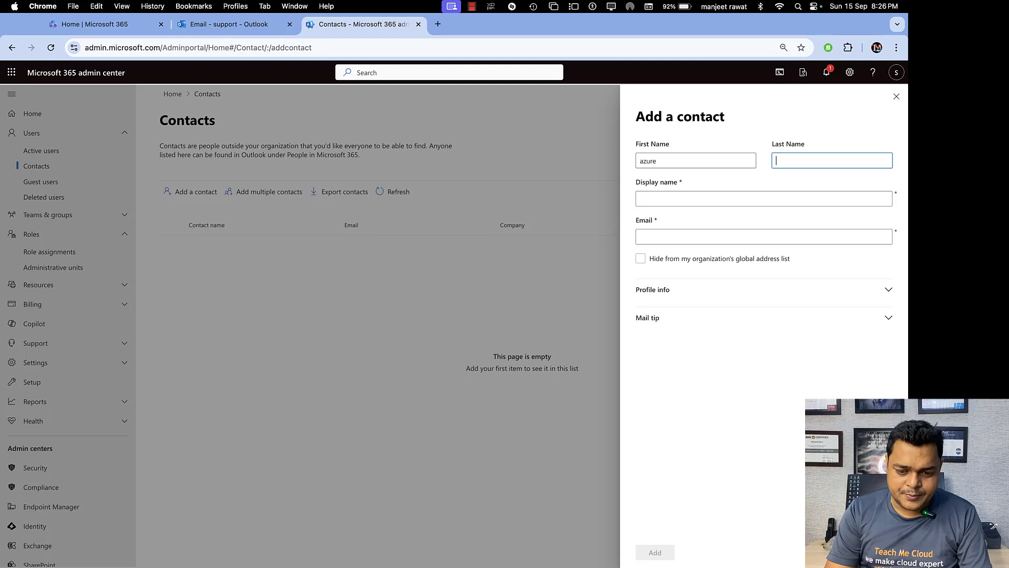
{"action": "key", "text": "Tab"}
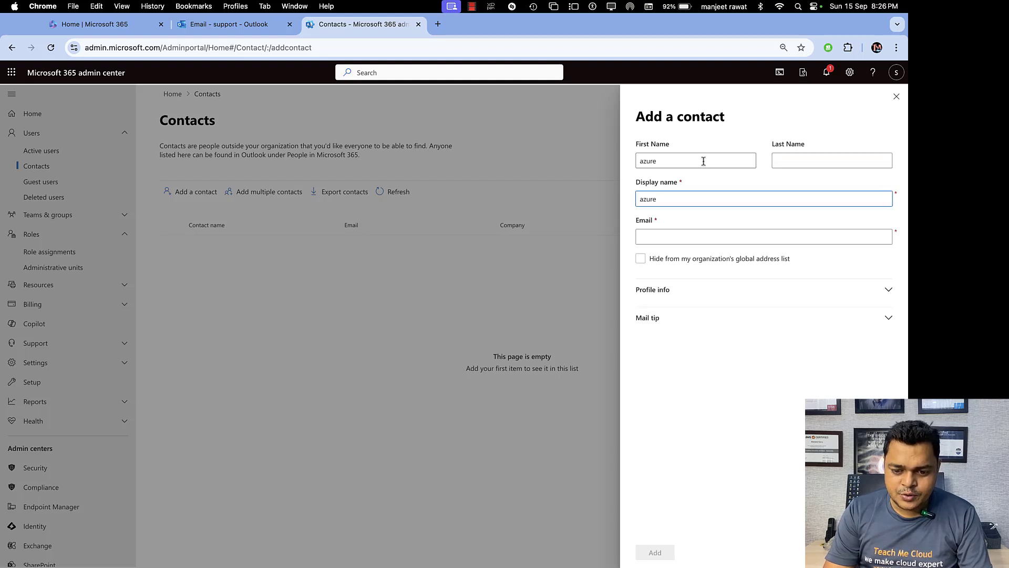
{"action": "left_click", "coordinate": [663, 249]}
{"action": "left_click", "coordinate": [658, 238]}
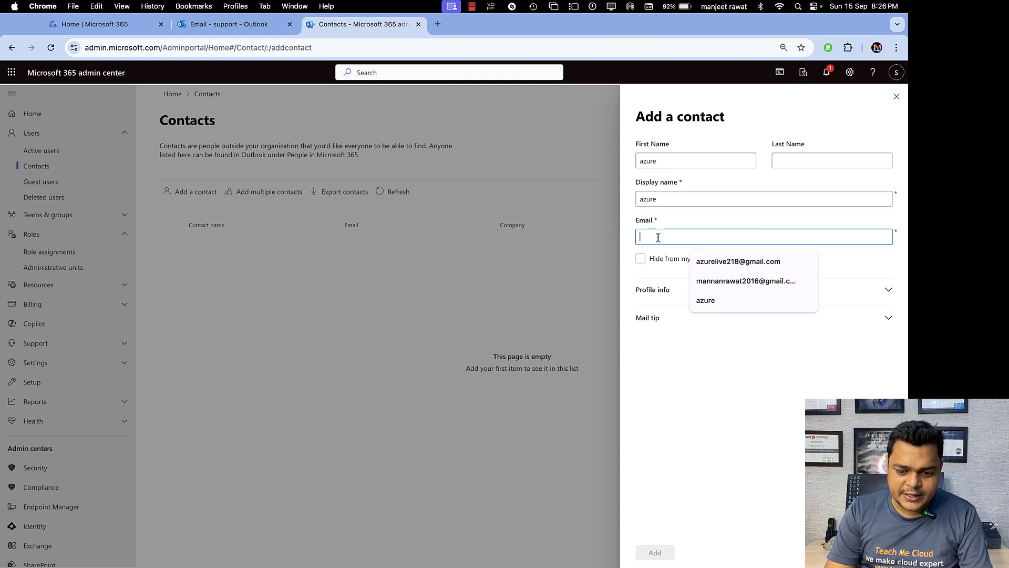
{"action": "left_click", "coordinate": [750, 262]}
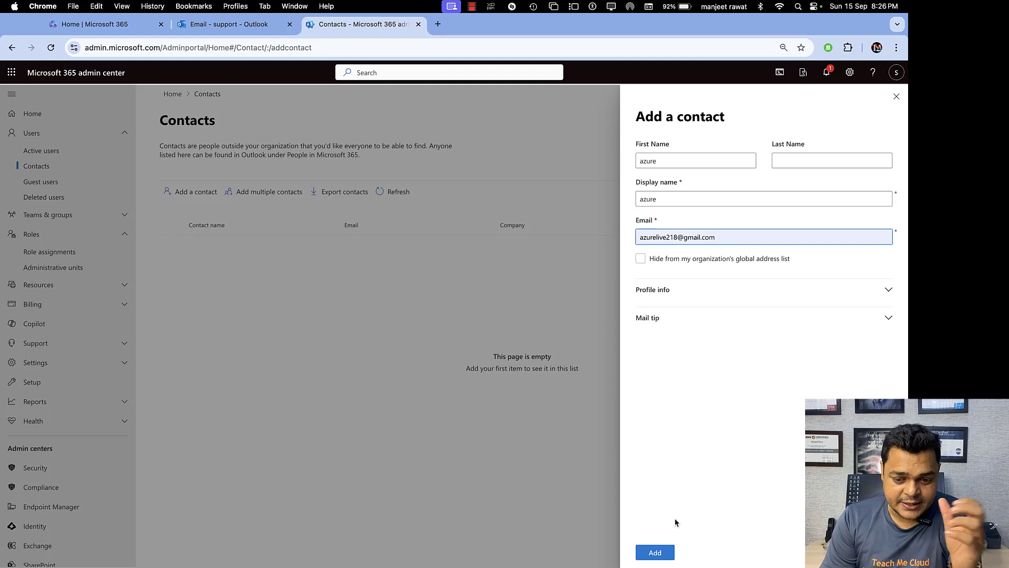
{"action": "left_click", "coordinate": [655, 552]}
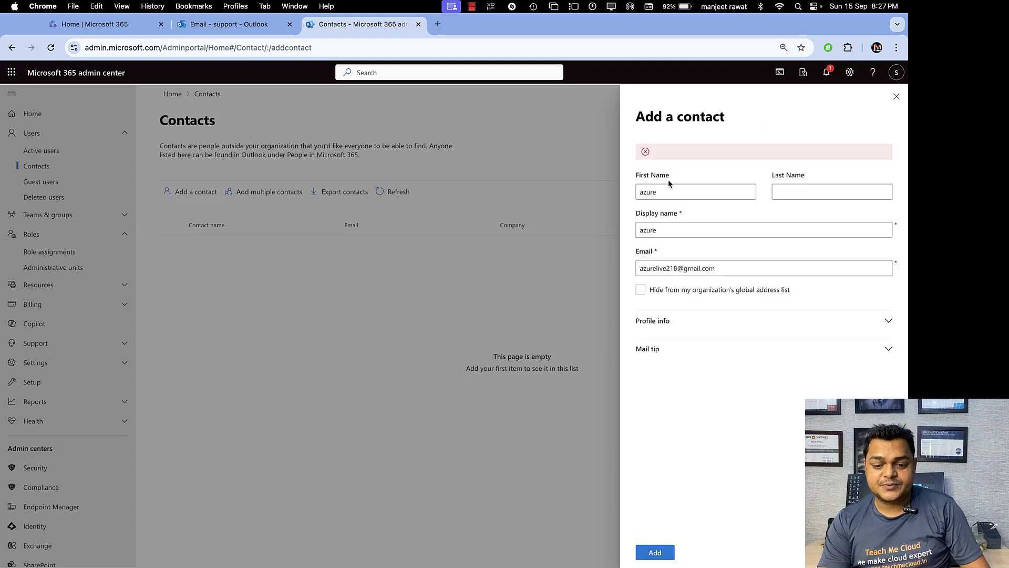
Replace the contact's e-mail with a new external Yahoo address and submit.
{"action": "left_click_drag", "start_coordinate": [726, 269], "coordinate": [591, 258]}
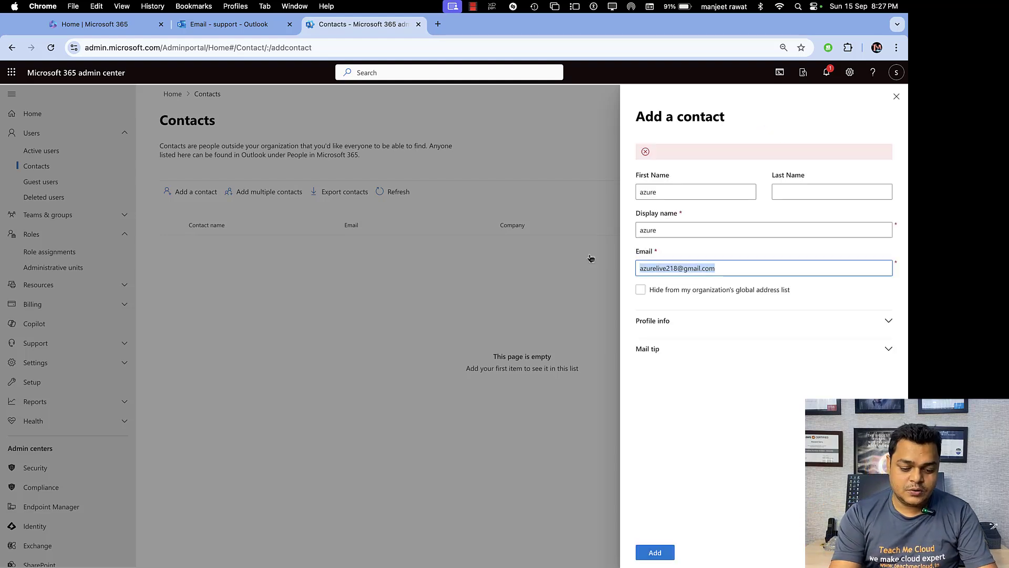
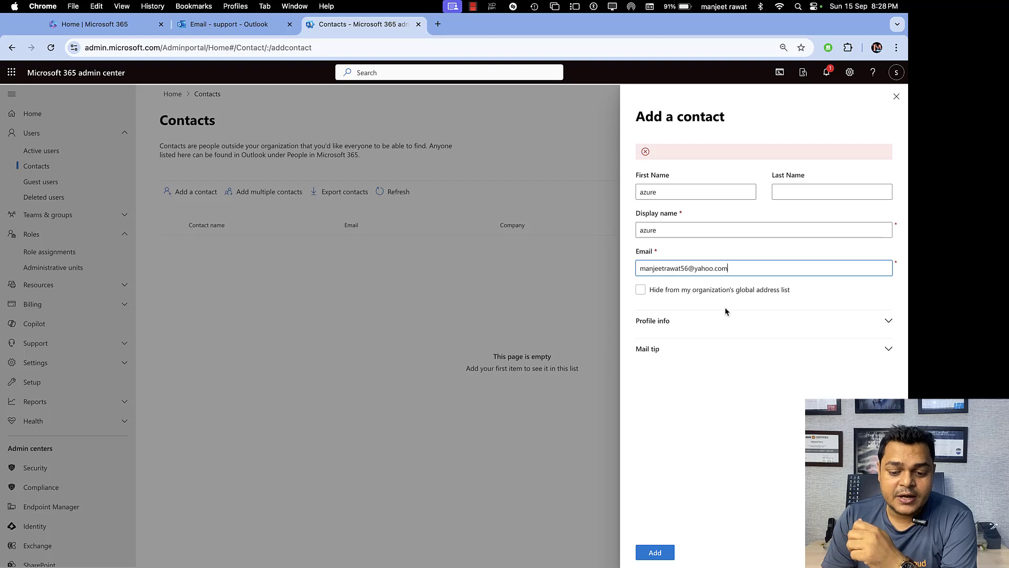
{"action": "left_click", "coordinate": [659, 551]}
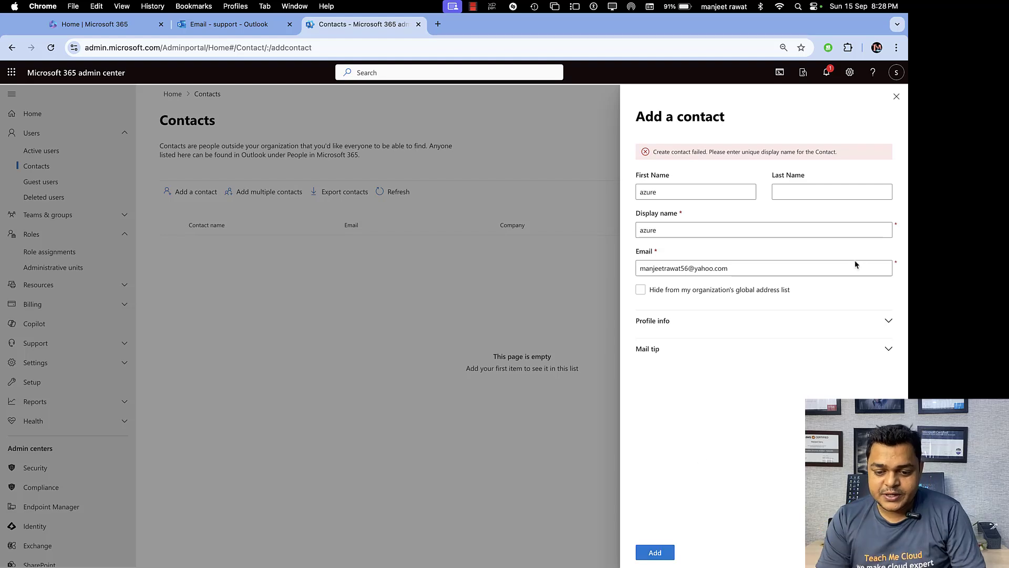
Change First Name and Display name to azure2 and resubmit the contact.
{"action": "left_click", "coordinate": [680, 192]}
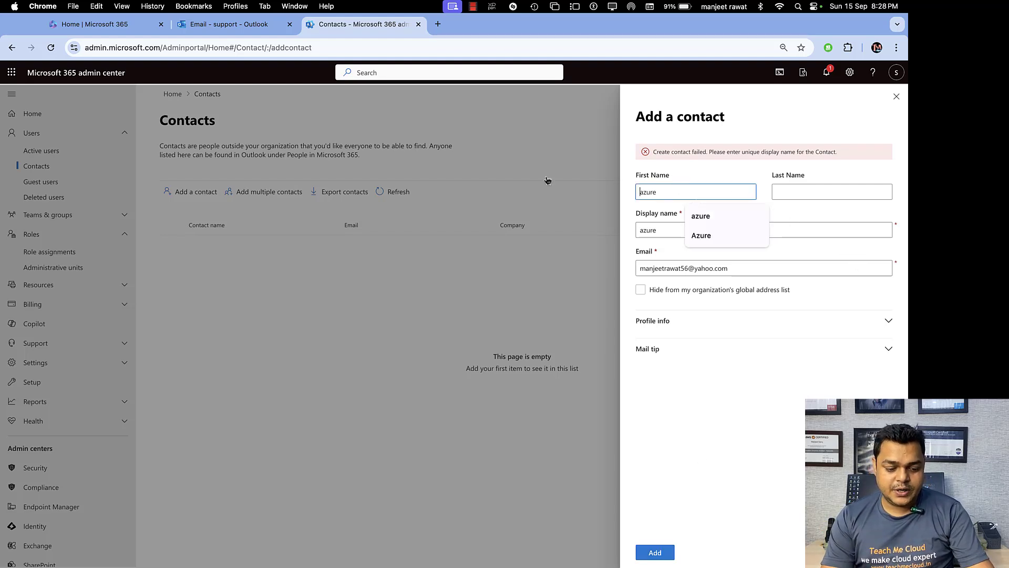
{"action": "type", "text": "2"}
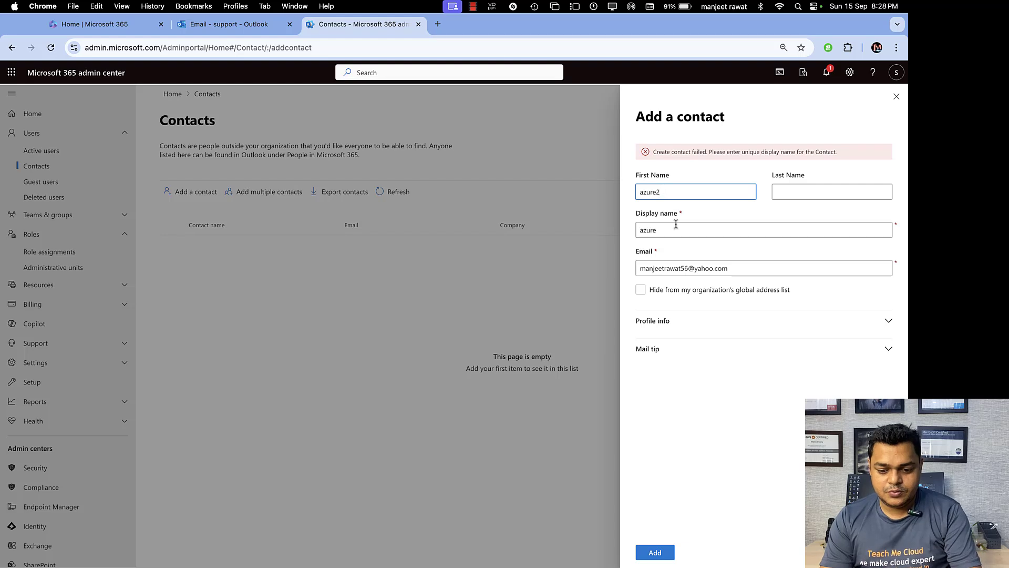
{"action": "left_click", "coordinate": [677, 227]}
{"action": "type", "text": "2"}
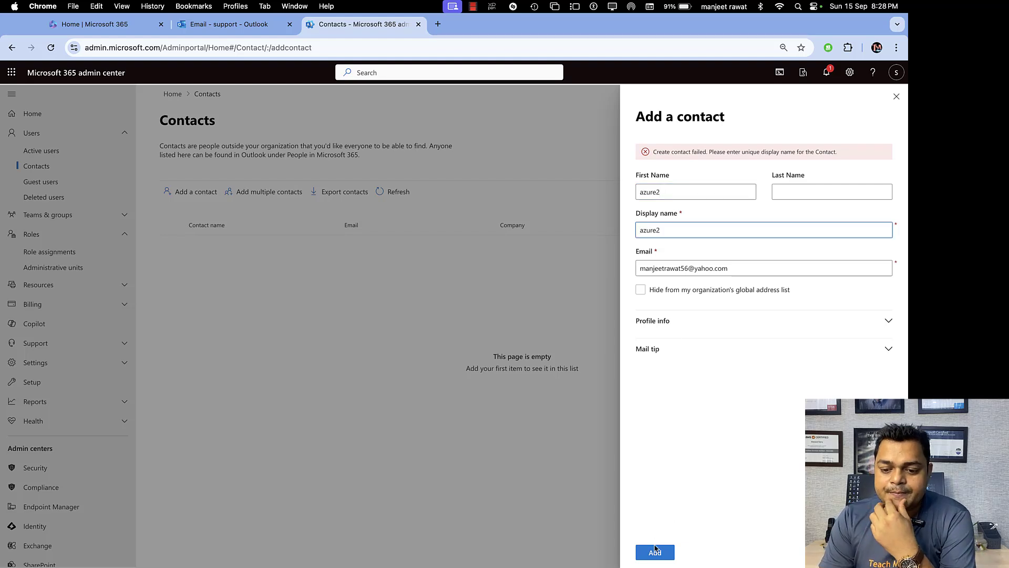
{"action": "left_click", "coordinate": [656, 551]}
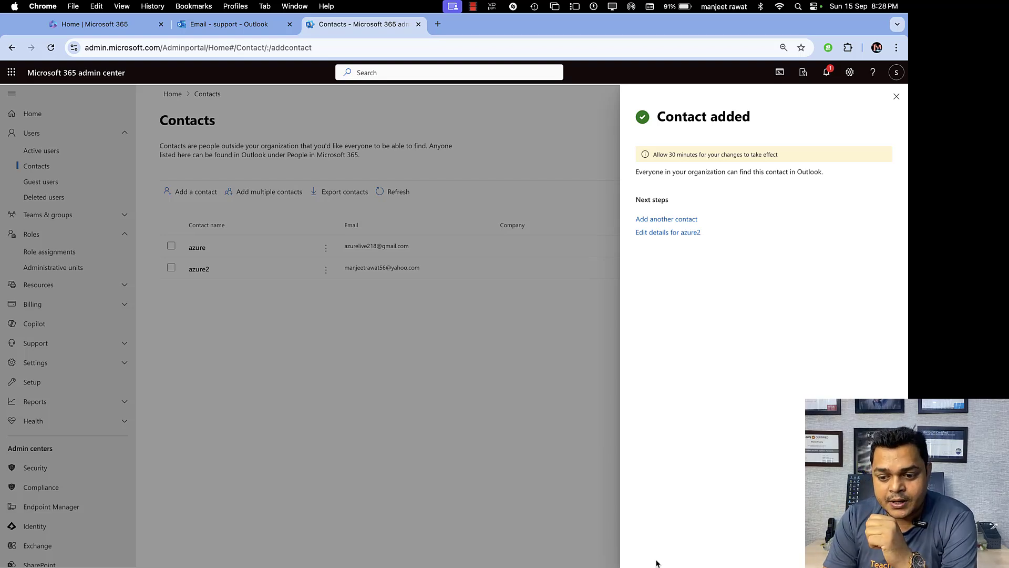
Close the Contact added confirmation, leaving azure and azure2 listed in Contacts.
{"action": "left_click", "coordinate": [896, 97]}
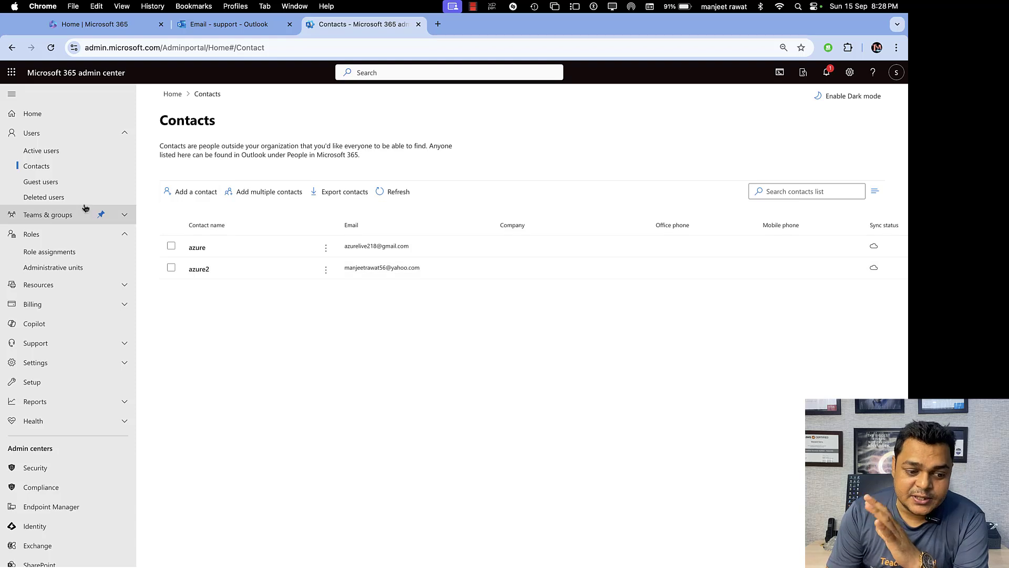
Go to the empty Guest users page and begin adding a guest user.
{"action": "left_click", "coordinate": [47, 181]}
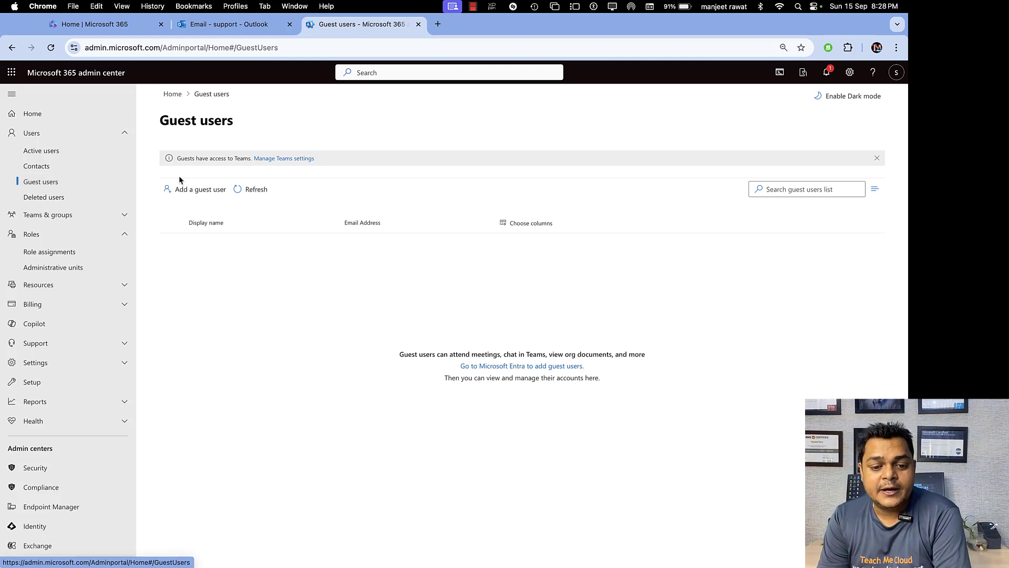
{"action": "left_click", "coordinate": [205, 190]}
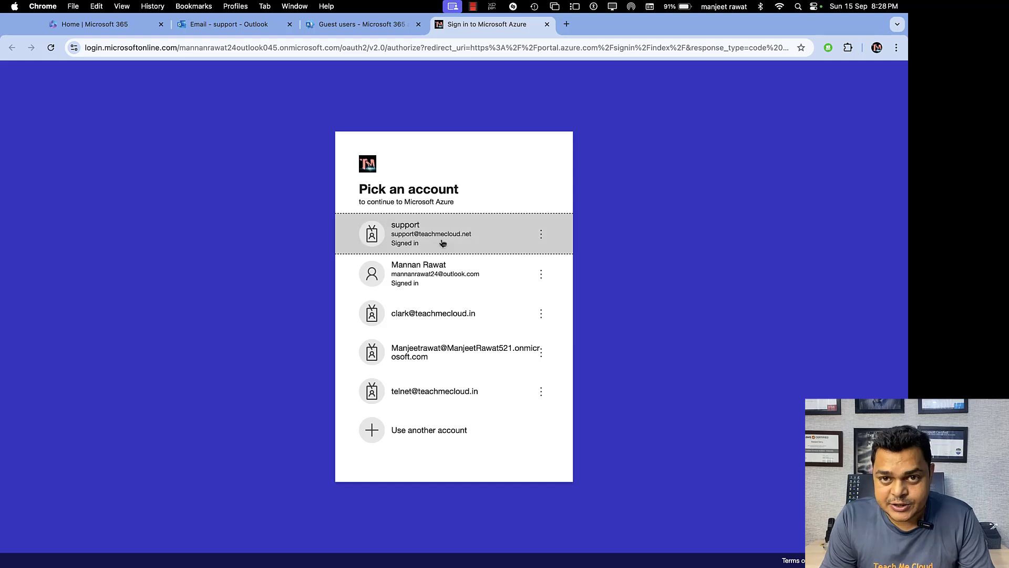
Try signing in to Azure with the support account twice, then close the failing tab.
{"action": "left_click", "coordinate": [441, 243]}
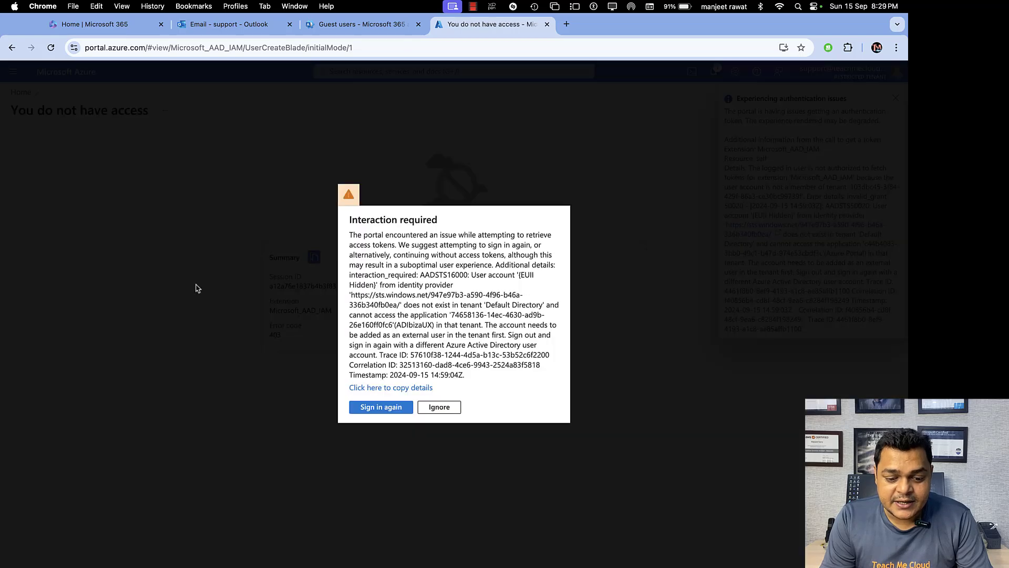
{"action": "left_click", "coordinate": [394, 405]}
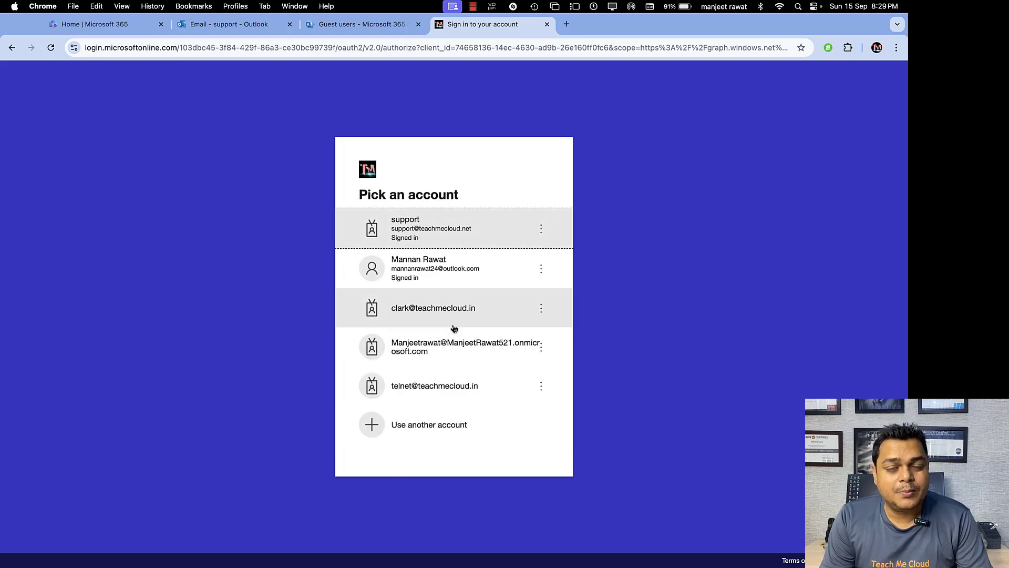
{"action": "left_click", "coordinate": [459, 229]}
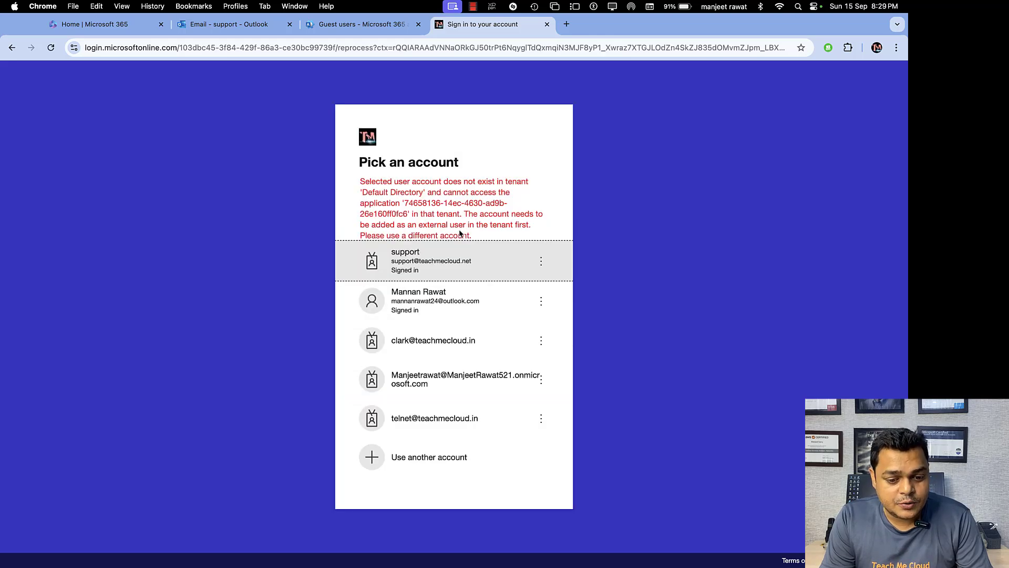
{"action": "left_click", "coordinate": [415, 264]}
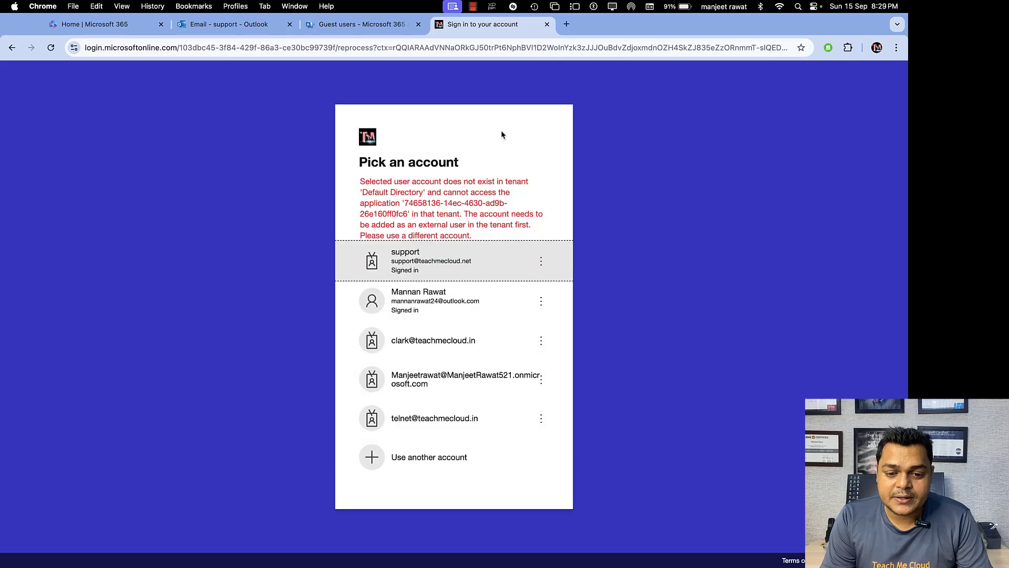
{"action": "left_click", "coordinate": [547, 24]}
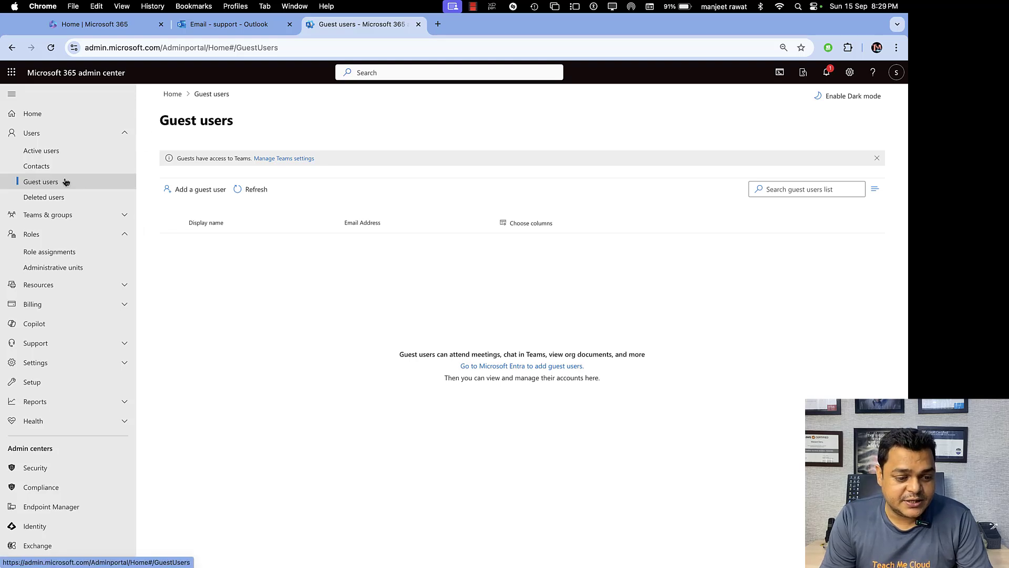
Review the Deleted users list, briefly selecting and then clearing the alibaba rows.
{"action": "left_click", "coordinate": [47, 199]}
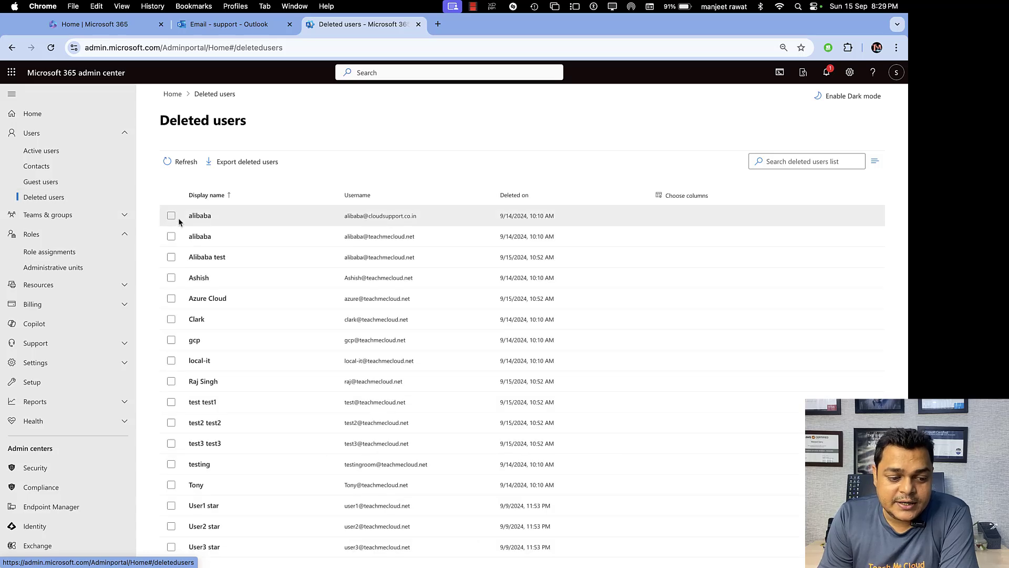
{"action": "scroll", "coordinate": [176, 217], "scroll_direction": "down", "scroll_amount": 2}
{"action": "scroll", "coordinate": [173, 216], "scroll_direction": "up", "scroll_amount": 2}
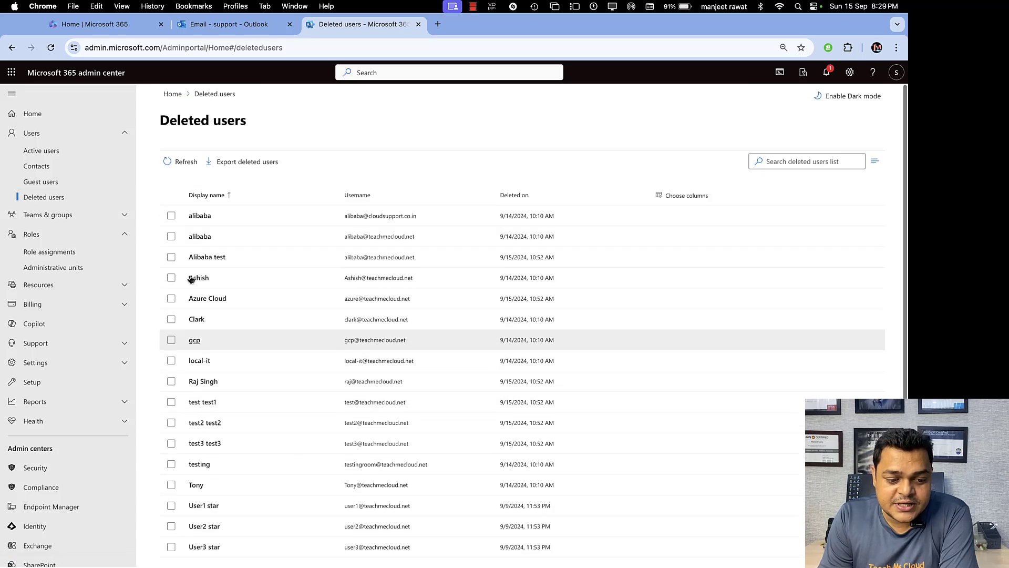
{"action": "left_click", "coordinate": [171, 215]}
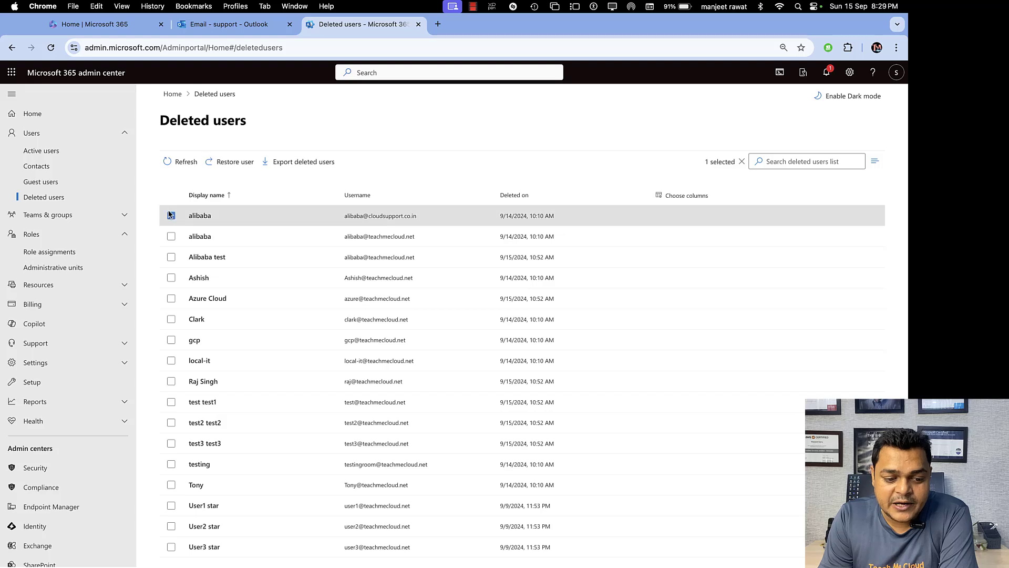
{"action": "left_click", "coordinate": [172, 236]}
{"action": "left_click", "coordinate": [171, 237]}
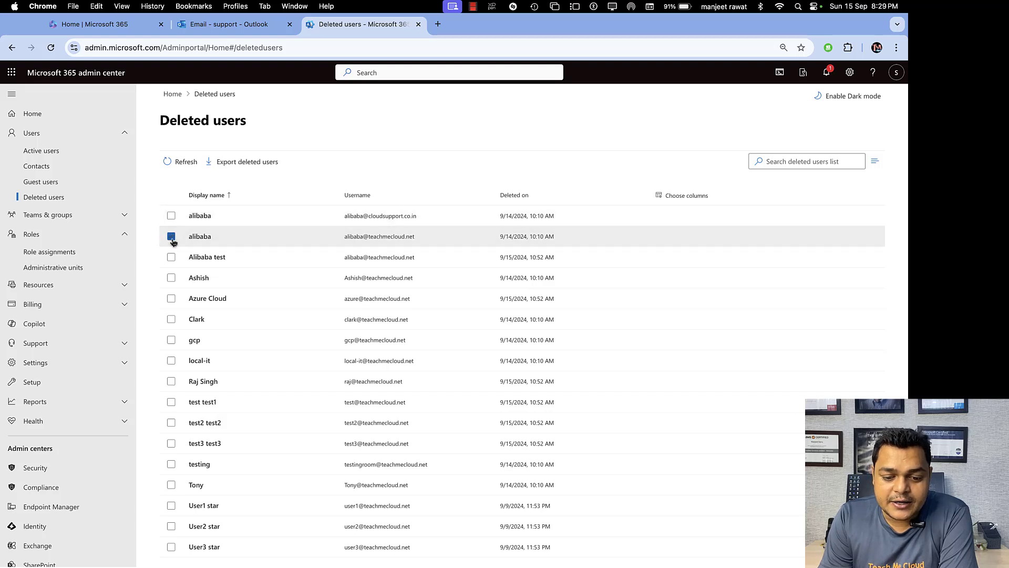
{"action": "scroll", "coordinate": [244, 255], "scroll_direction": "down", "scroll_amount": 4}
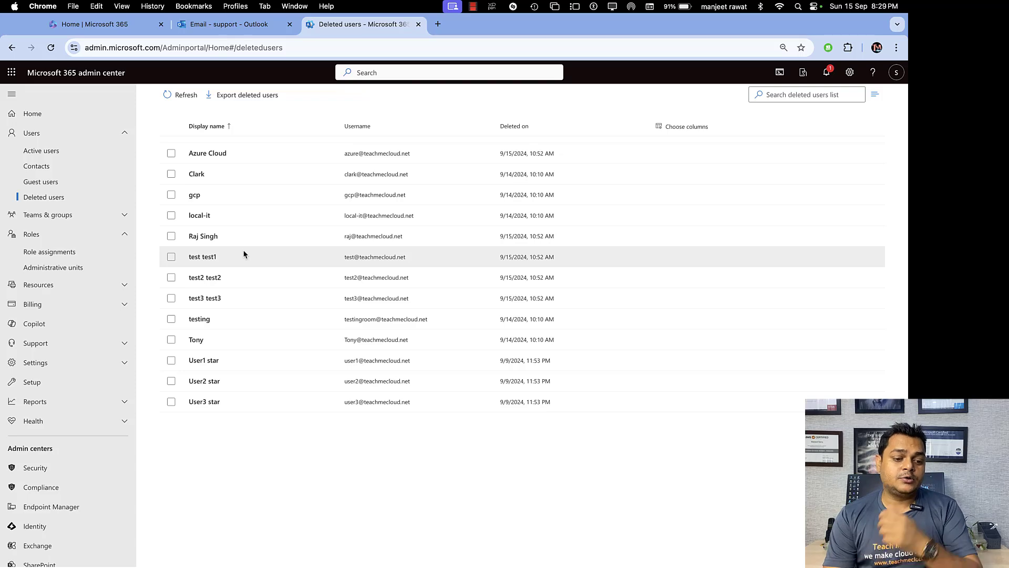
{"action": "scroll", "coordinate": [243, 254], "scroll_direction": "up", "scroll_amount": 4}
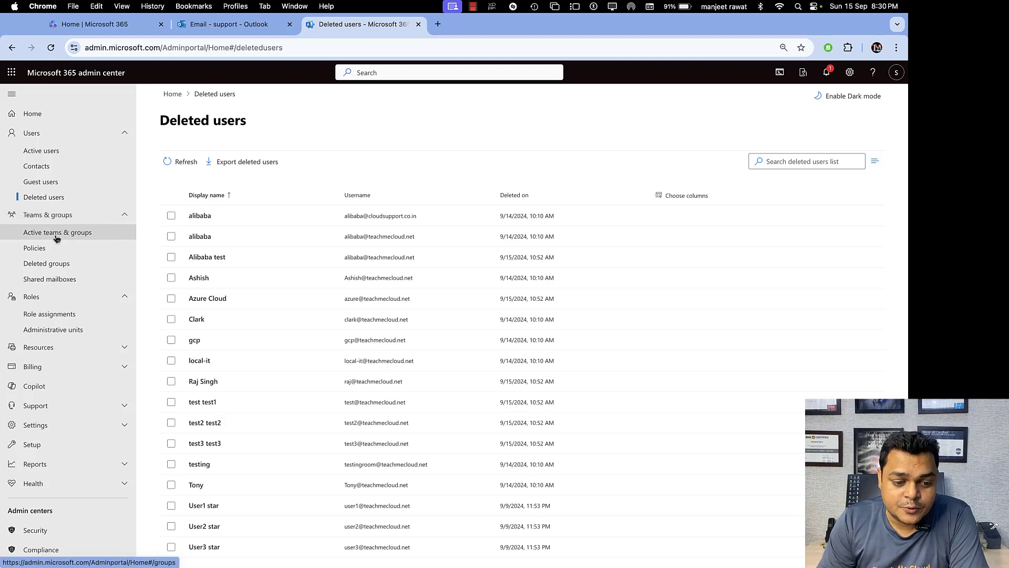
Browse the Distribution list and Security tabs, ending on the empty Teams & Microsoft 365 groups list.
{"action": "left_click", "coordinate": [35, 235]}
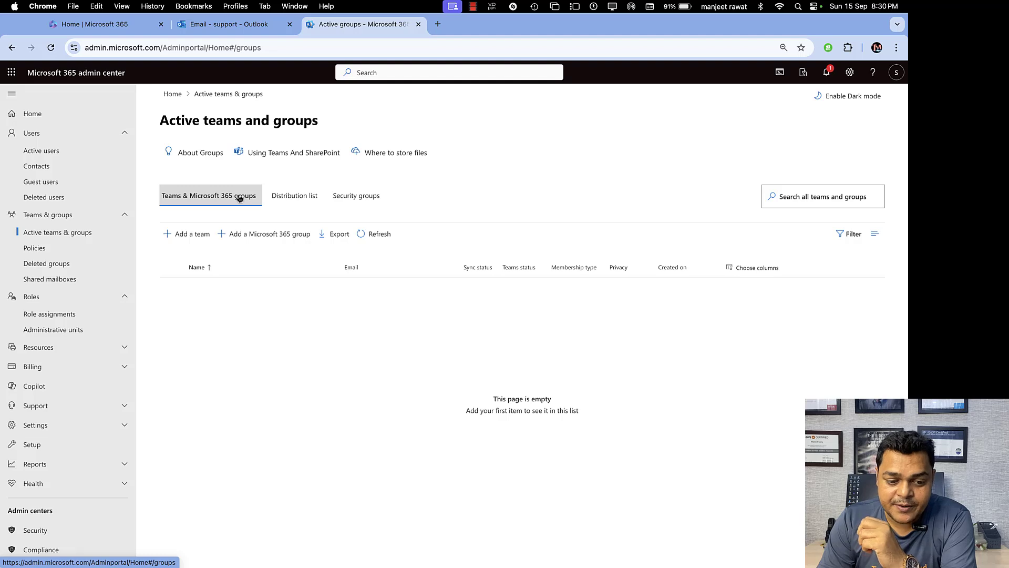
{"action": "left_click", "coordinate": [295, 197]}
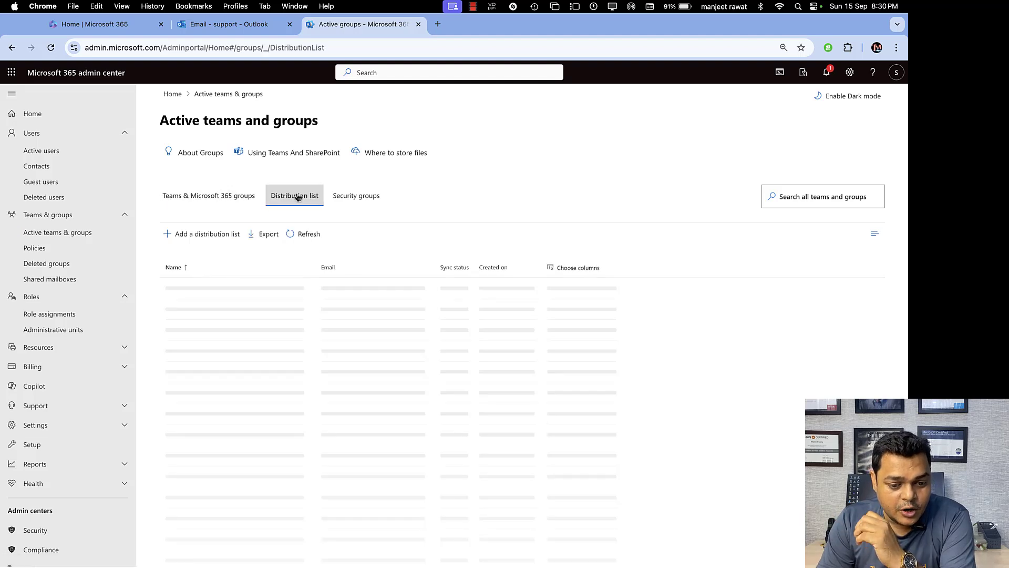
{"action": "left_click", "coordinate": [360, 199]}
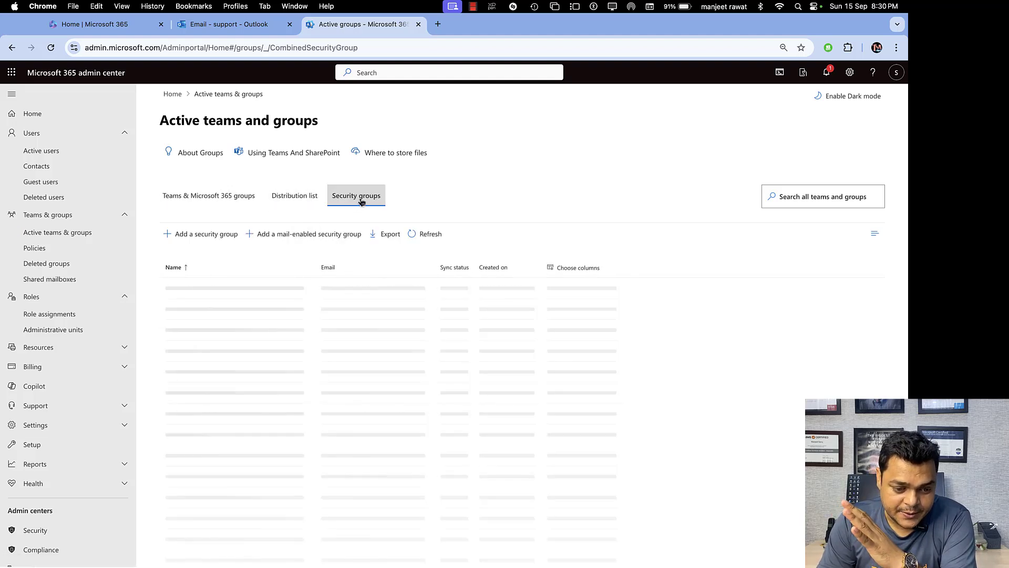
{"action": "left_click", "coordinate": [209, 204]}
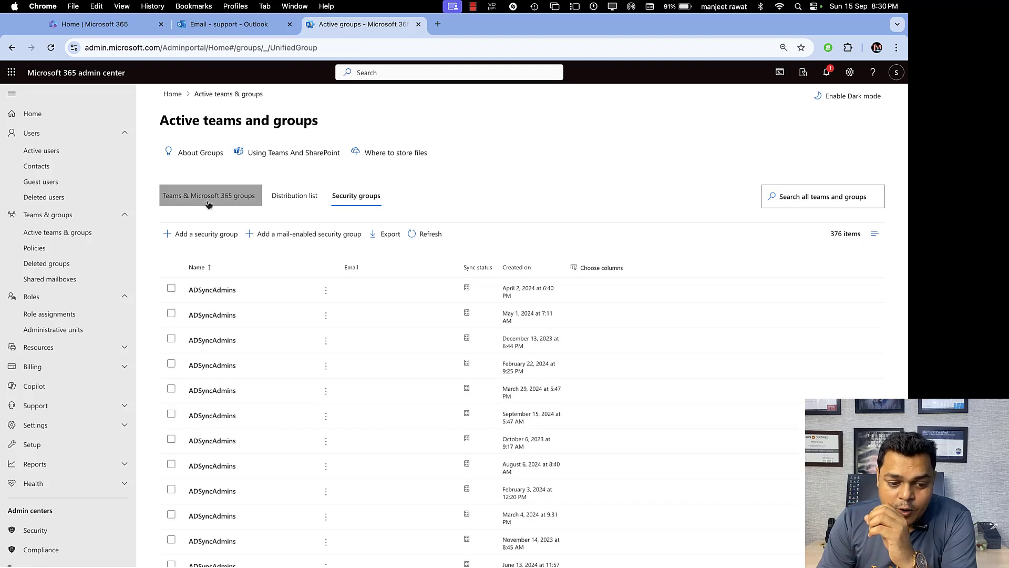
{"action": "left_click", "coordinate": [286, 198]}
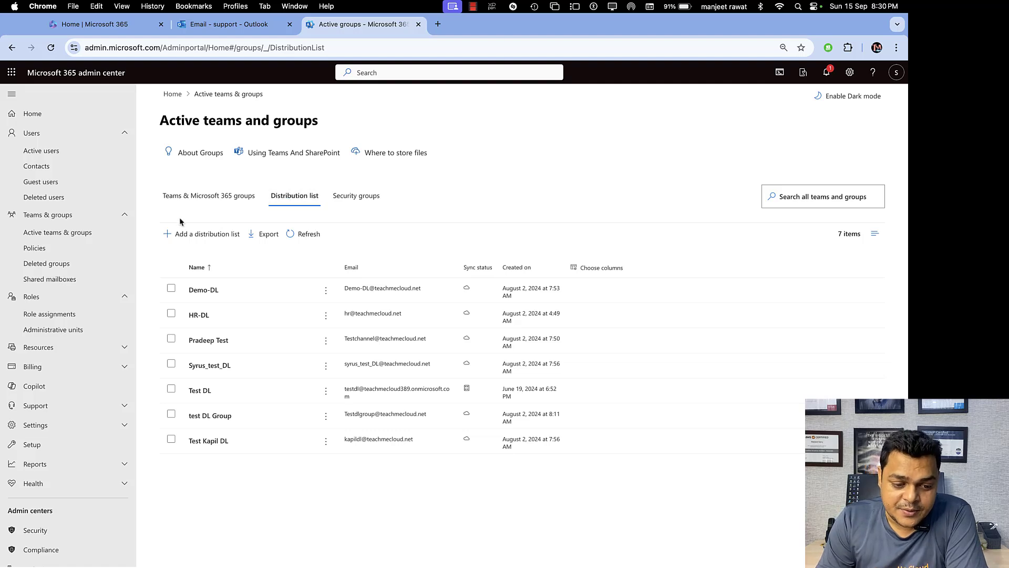
{"action": "left_click", "coordinate": [213, 203]}
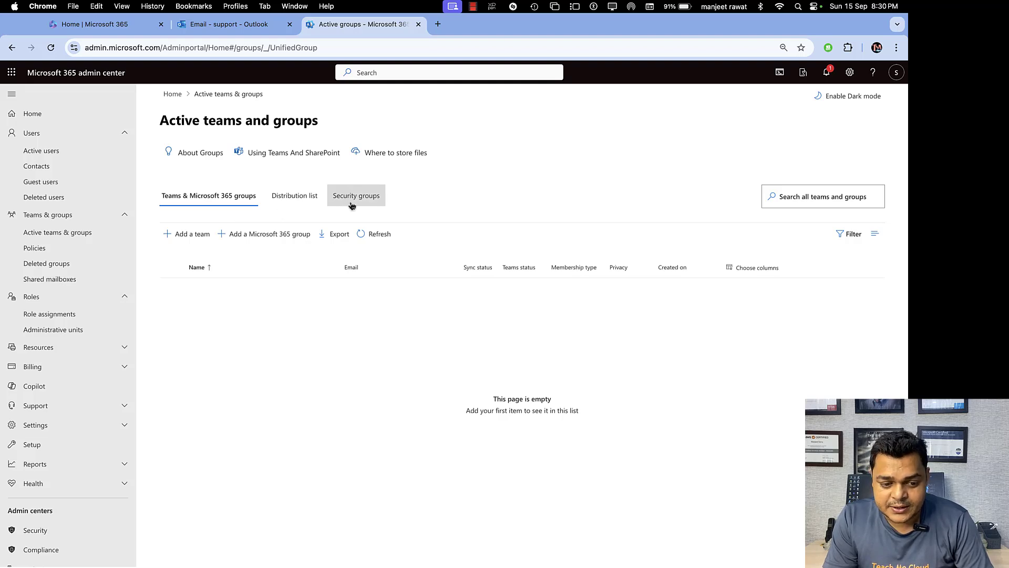
{"action": "left_click", "coordinate": [218, 205]}
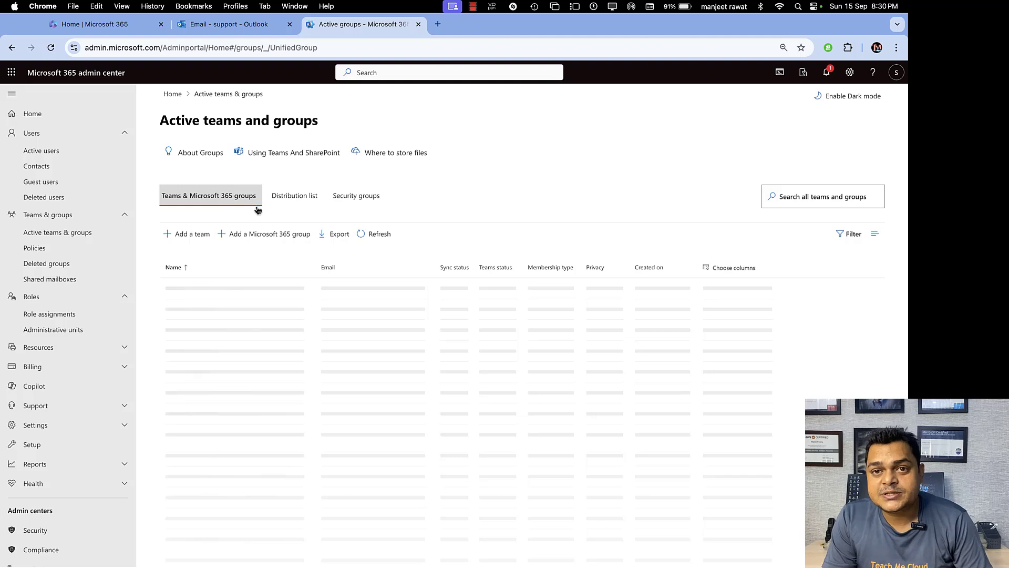
Start a new team named demo-grp, leaving the description blank.
{"action": "left_click", "coordinate": [197, 237]}
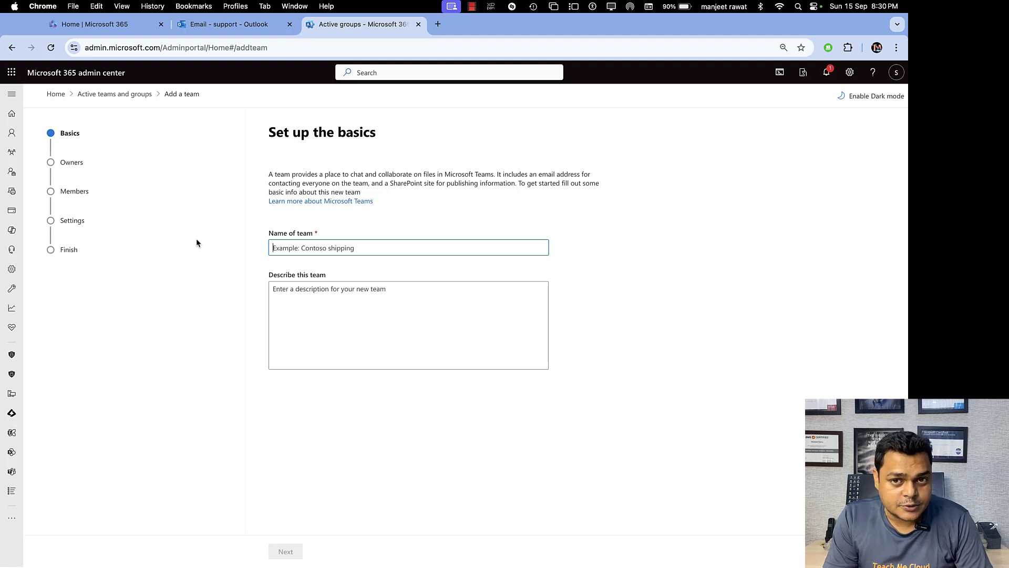
{"action": "left_click", "coordinate": [333, 253]}
{"action": "type", "text": "dem"}
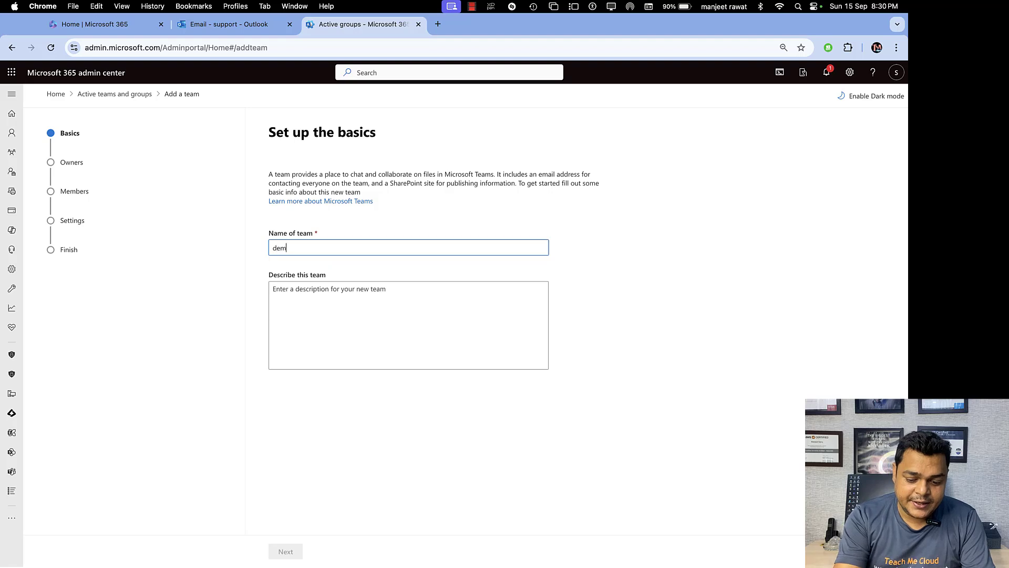
{"action": "type", "text": "o-grp"}
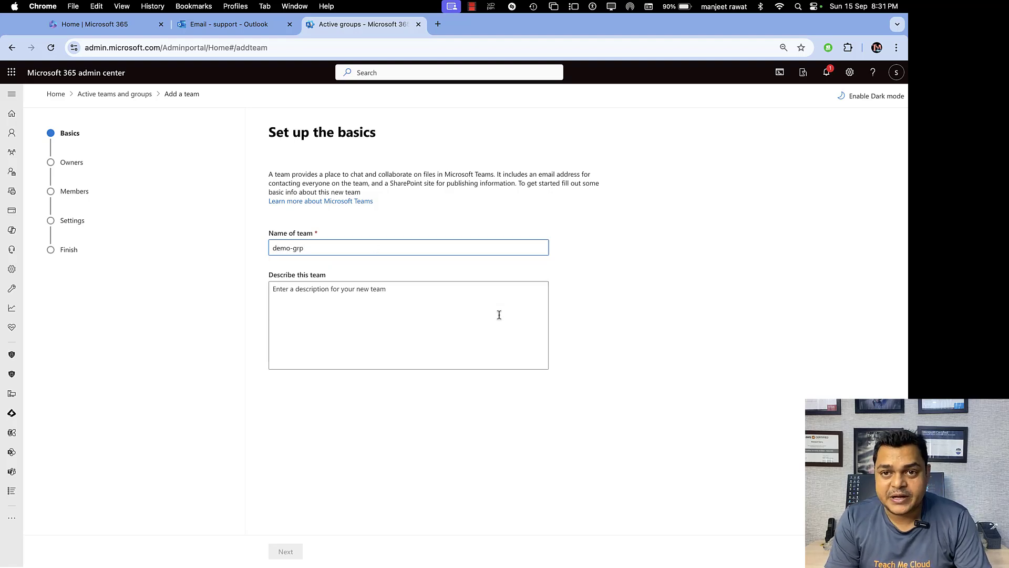
{"action": "left_click", "coordinate": [499, 314]}
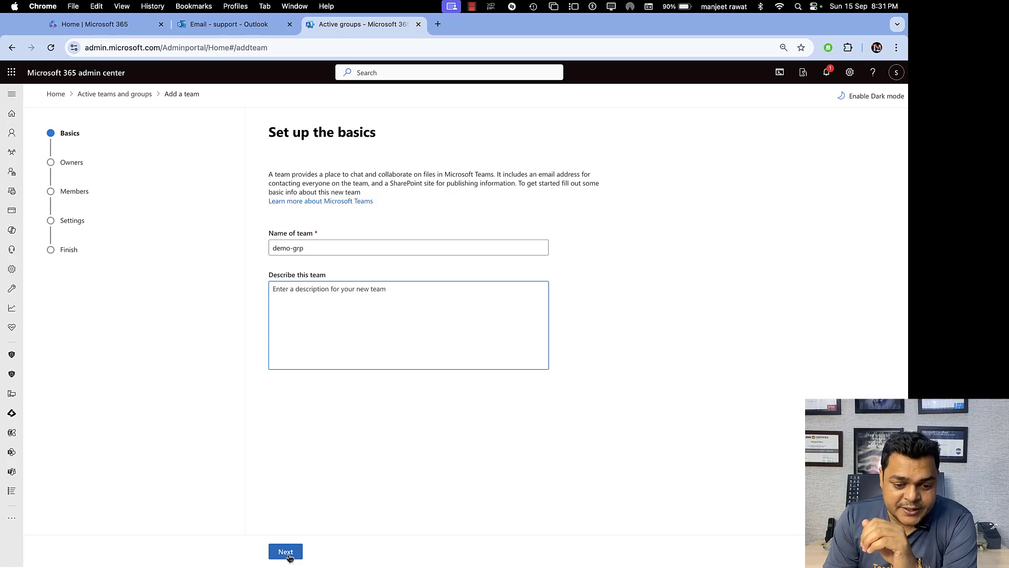
On the OneNote page, handwrite and bracket a green Teams and Groups heading.
{"action": "key", "text": "ctrl+Right"}
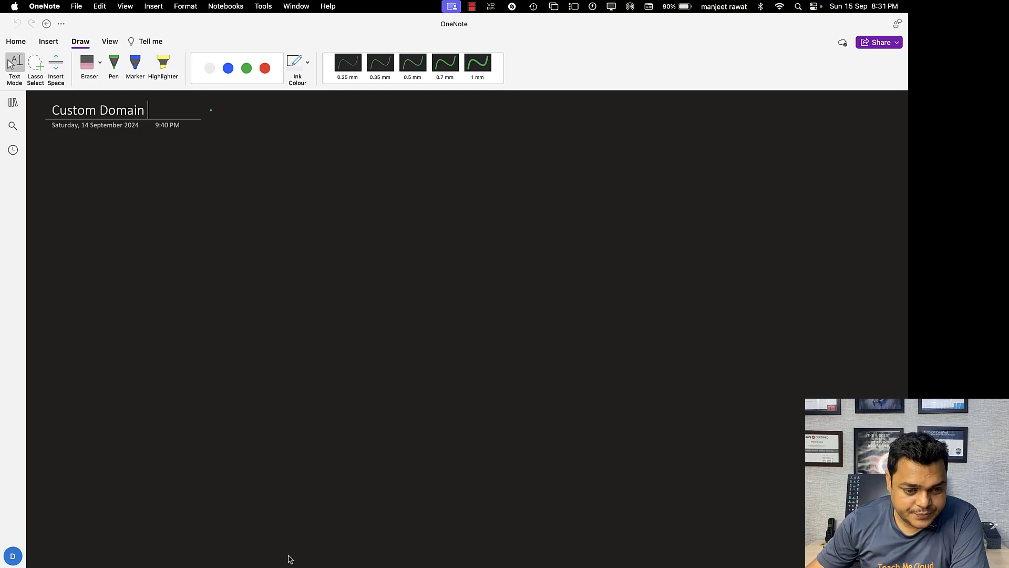
{"action": "left_click", "coordinate": [247, 68]}
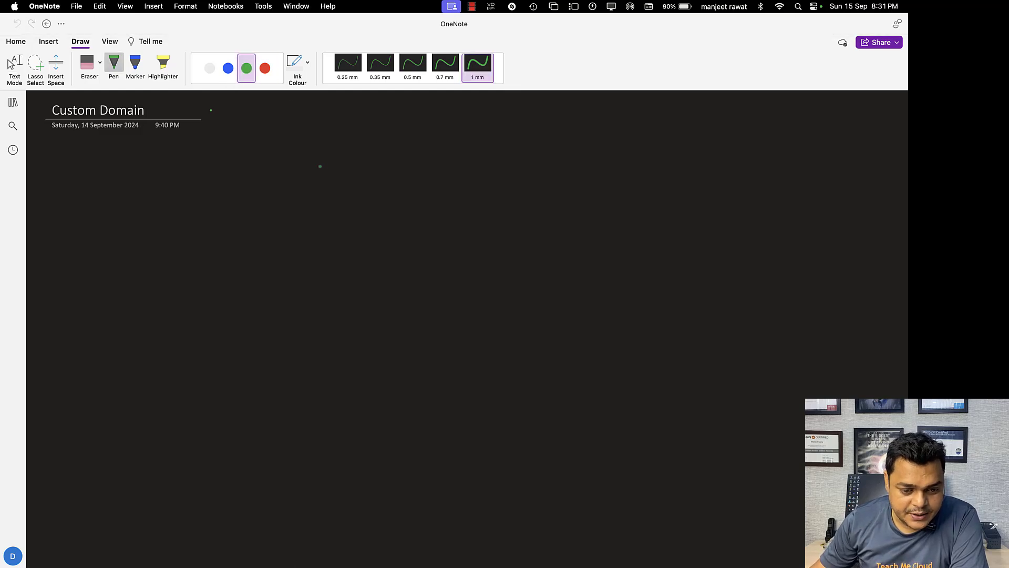
{"action": "mouse_move", "coordinate": [335, 146]}
{"action": "left_mouse_down"}
{"action": "mouse_move", "coordinate": [331, 164]}
{"action": "mouse_move", "coordinate": [343, 148]}
{"action": "left_mouse_up"}
{"action": "mouse_move", "coordinate": [337, 157]}
{"action": "left_mouse_down"}
{"action": "mouse_move", "coordinate": [380, 166]}
{"action": "mouse_move", "coordinate": [563, 157]}
{"action": "mouse_move", "coordinate": [575, 134]}
{"action": "mouse_move", "coordinate": [563, 164]}
{"action": "left_mouse_up"}
{"action": "left_click", "coordinate": [357, 156]}
{"action": "left_click_drag", "start_coordinate": [322, 133], "coordinate": [311, 165]}
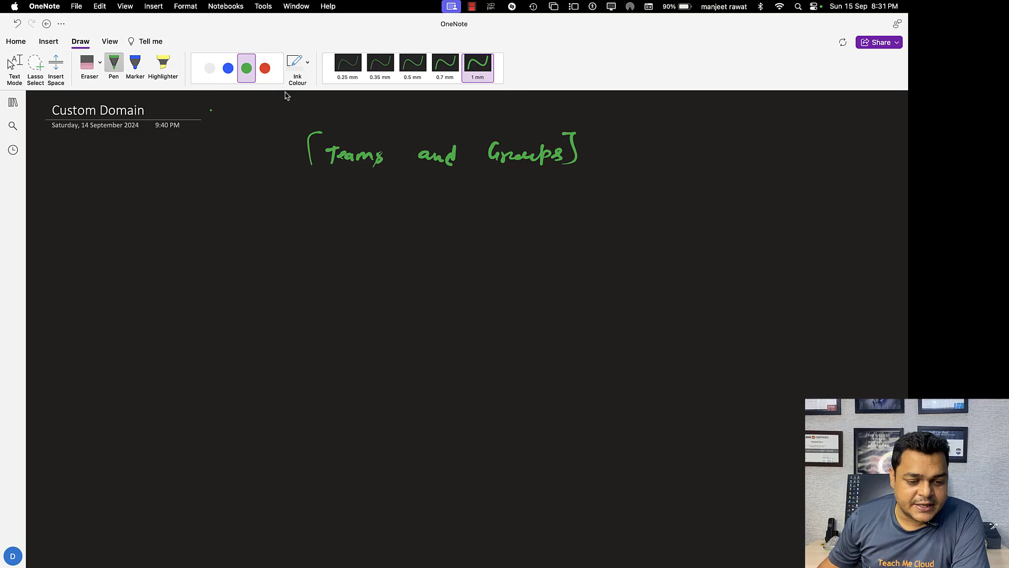
In white ink, write Teams below the heading and box it.
{"action": "left_click", "coordinate": [210, 68]}
{"action": "mouse_move", "coordinate": [126, 231]}
{"action": "left_mouse_down"}
{"action": "mouse_move", "coordinate": [131, 248]}
{"action": "mouse_move", "coordinate": [180, 246]}
{"action": "mouse_move", "coordinate": [180, 256]}
{"action": "left_mouse_up"}
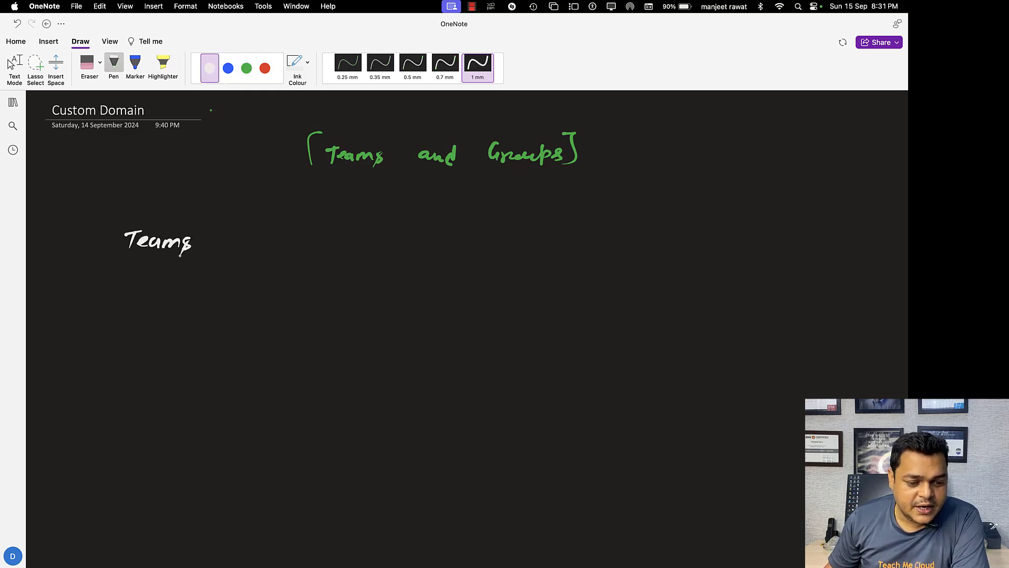
{"action": "left_click_drag", "start_coordinate": [114, 227], "coordinate": [114, 263]}
{"action": "mouse_move", "coordinate": [117, 225]}
{"action": "left_mouse_down"}
{"action": "mouse_move", "coordinate": [175, 223]}
{"action": "mouse_move", "coordinate": [196, 263]}
{"action": "mouse_move", "coordinate": [113, 263]}
{"action": "left_mouse_up"}
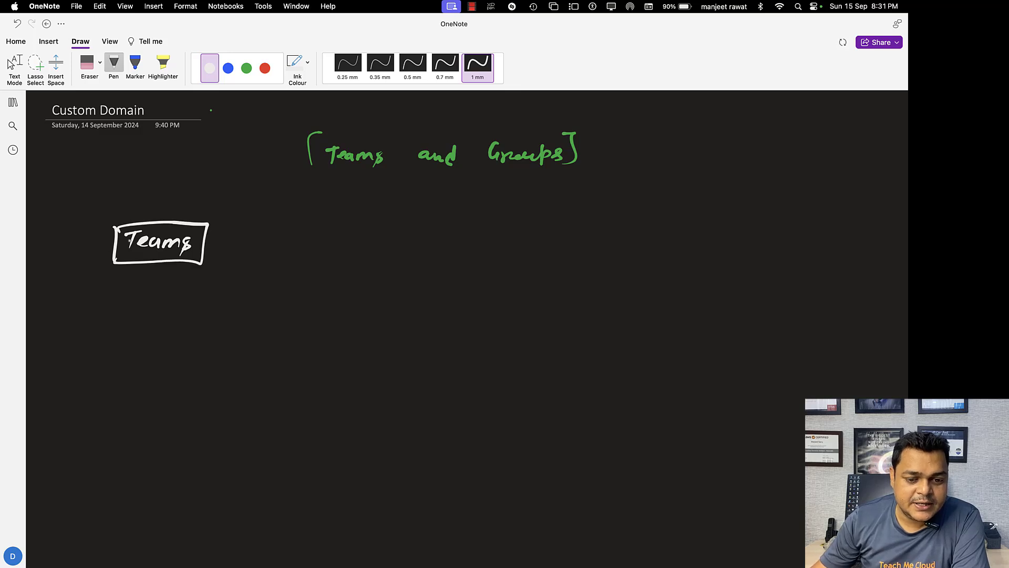
Switch to 0.7 mm blue ink and write the first two member names beside Teams.
{"action": "left_click", "coordinate": [246, 68]}
{"action": "left_click", "coordinate": [445, 64]}
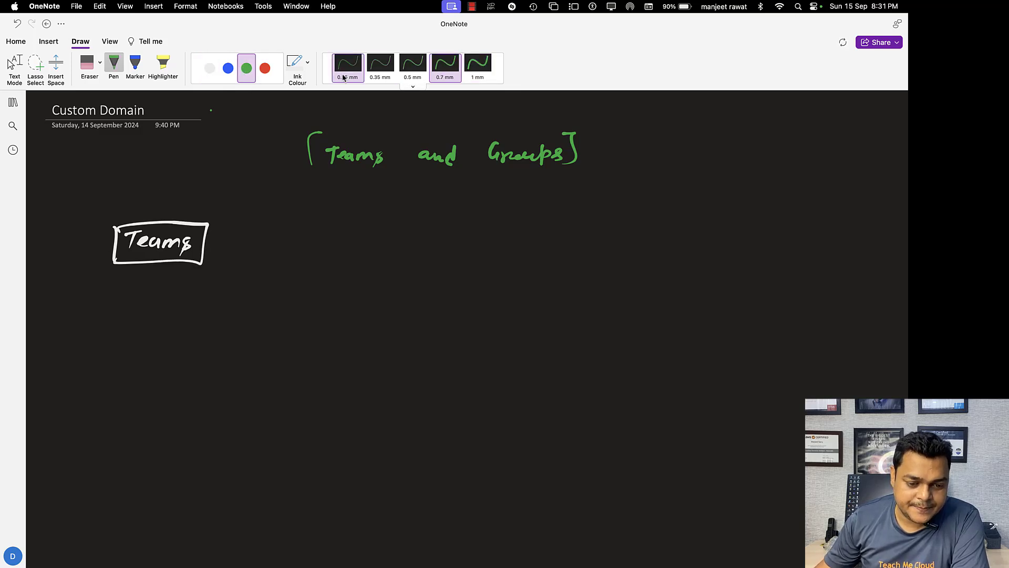
{"action": "left_click", "coordinate": [226, 70]}
{"action": "left_click_drag", "start_coordinate": [309, 202], "coordinate": [308, 214]}
{"action": "mouse_move", "coordinate": [300, 202]}
{"action": "left_mouse_down"}
{"action": "mouse_move", "coordinate": [320, 200]}
{"action": "mouse_move", "coordinate": [345, 223]}
{"action": "left_mouse_up"}
{"action": "mouse_move", "coordinate": [296, 254]}
{"action": "left_mouse_down"}
{"action": "mouse_move", "coordinate": [307, 247]}
{"action": "mouse_move", "coordinate": [308, 259]}
{"action": "left_mouse_up"}
{"action": "mouse_move", "coordinate": [316, 243]}
{"action": "left_mouse_down"}
{"action": "mouse_move", "coordinate": [314, 260]}
{"action": "mouse_move", "coordinate": [348, 250]}
{"action": "mouse_move", "coordinate": [352, 263]}
{"action": "left_mouse_up"}
{"action": "left_click_drag", "start_coordinate": [364, 246], "coordinate": [365, 263]}
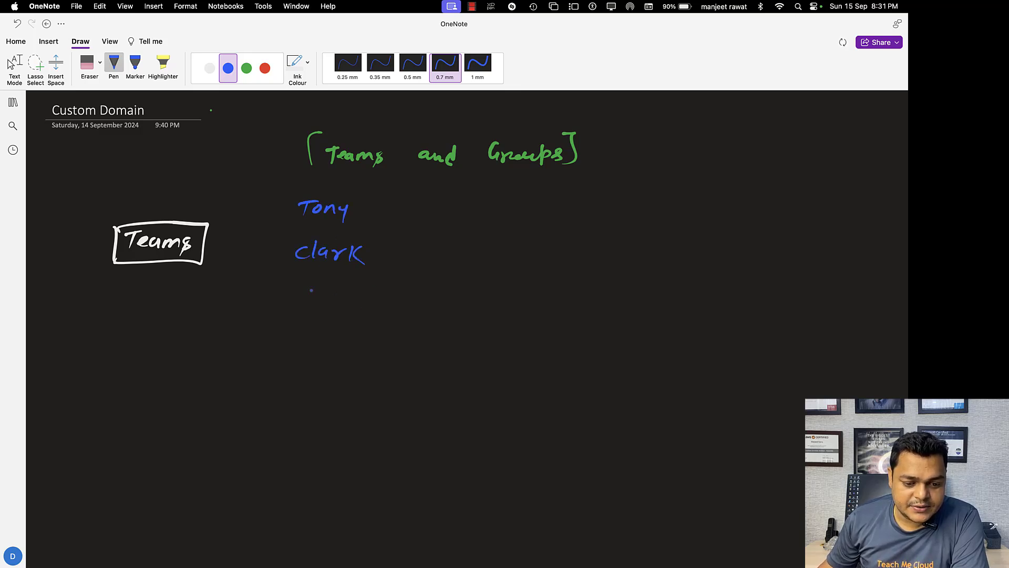
Handwrite gcp and Alibaba beneath the names.
{"action": "mouse_move", "coordinate": [305, 287]}
{"action": "left_mouse_down"}
{"action": "mouse_move", "coordinate": [298, 312]}
{"action": "mouse_move", "coordinate": [342, 298]}
{"action": "left_mouse_up"}
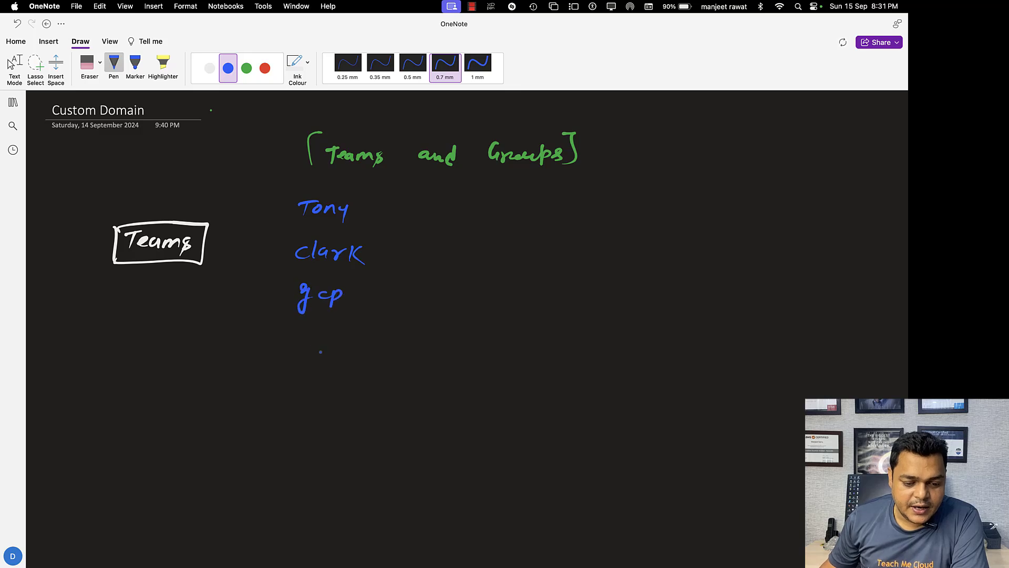
{"action": "left_click_drag", "start_coordinate": [300, 350], "coordinate": [319, 346]}
{"action": "mouse_move", "coordinate": [321, 334]}
{"action": "left_mouse_down"}
{"action": "mouse_move", "coordinate": [322, 348]}
{"action": "mouse_move", "coordinate": [371, 349]}
{"action": "left_mouse_up"}
{"action": "left_click_drag", "start_coordinate": [375, 331], "coordinate": [386, 346]}
{"action": "left_click_drag", "start_coordinate": [395, 341], "coordinate": [400, 351]}
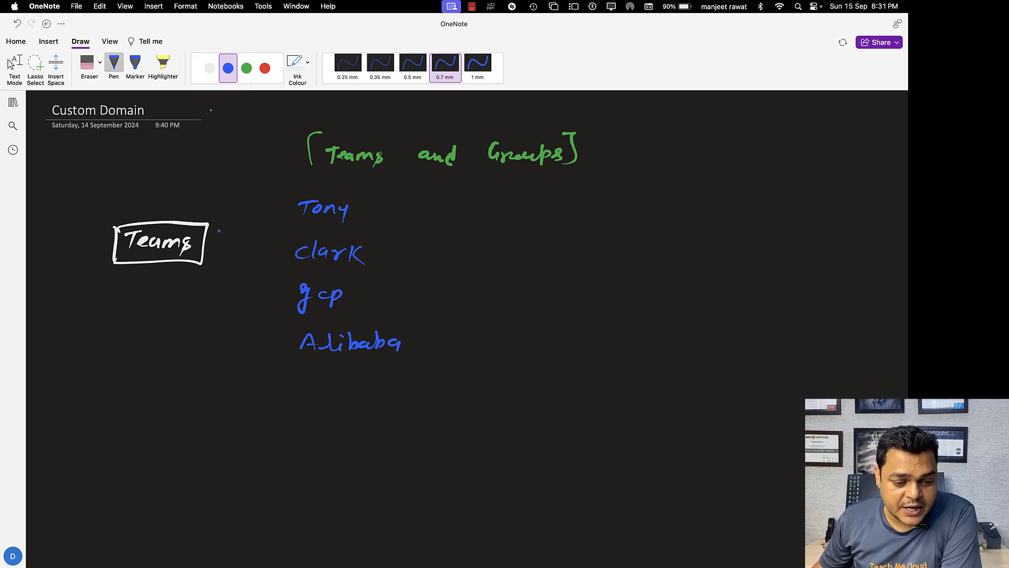
Draw arrows from Teams to all four names, then return to the Add a team form.
{"action": "mouse_move", "coordinate": [213, 232]}
{"action": "left_mouse_down"}
{"action": "mouse_move", "coordinate": [287, 223]}
{"action": "mouse_move", "coordinate": [259, 245]}
{"action": "mouse_move", "coordinate": [273, 255]}
{"action": "mouse_move", "coordinate": [257, 274]}
{"action": "mouse_move", "coordinate": [279, 290]}
{"action": "left_mouse_up"}
{"action": "left_click_drag", "start_coordinate": [261, 291], "coordinate": [283, 289]}
{"action": "left_click_drag", "start_coordinate": [222, 259], "coordinate": [285, 333]}
{"action": "key", "text": "Escape"}
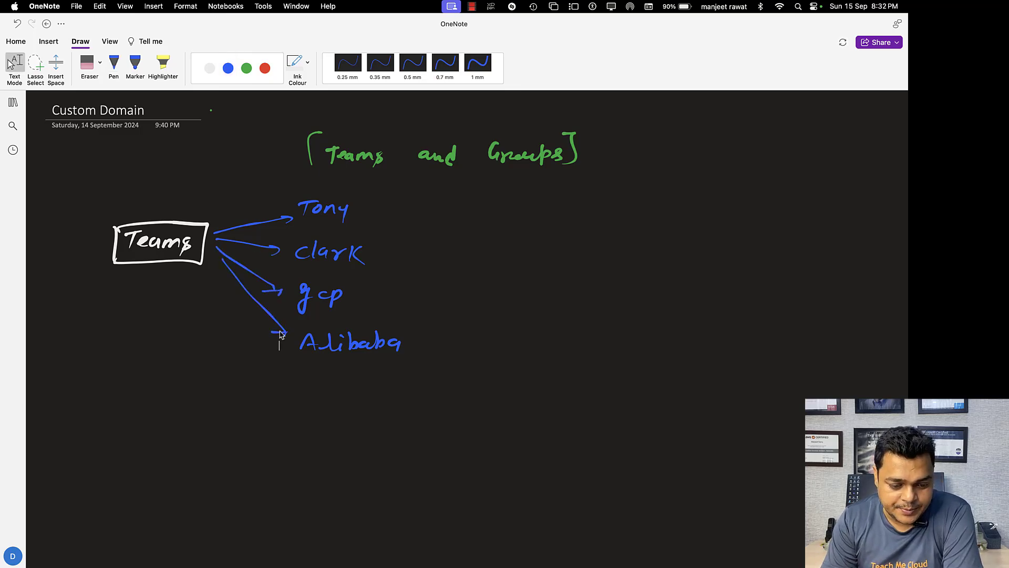
{"action": "key", "text": "cmd+Tab"}
{"action": "left_click", "coordinate": [310, 309]}
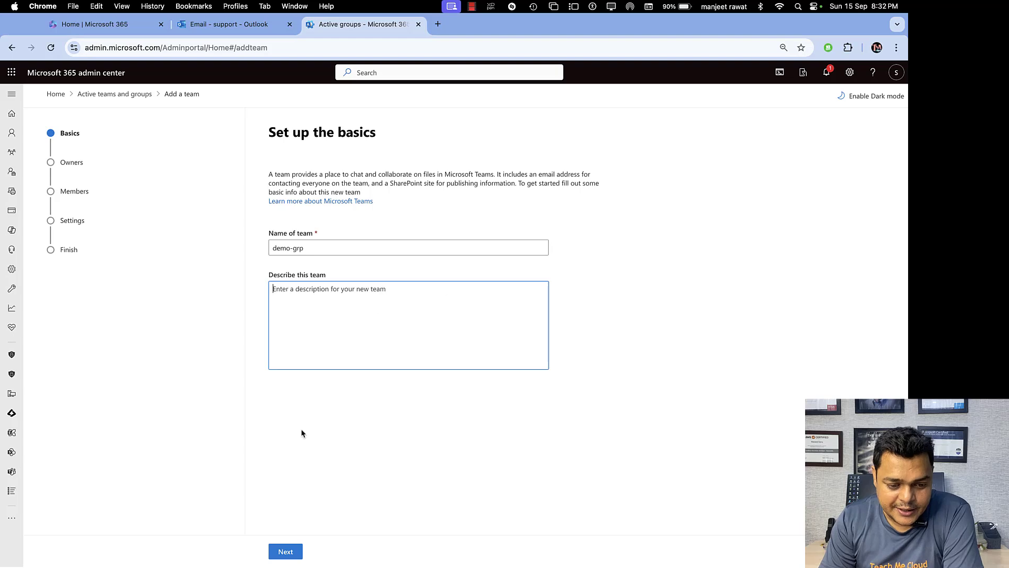
Make support the team owner and move on to the Members step.
{"action": "left_click", "coordinate": [289, 551]}
{"action": "left_click", "coordinate": [352, 244]}
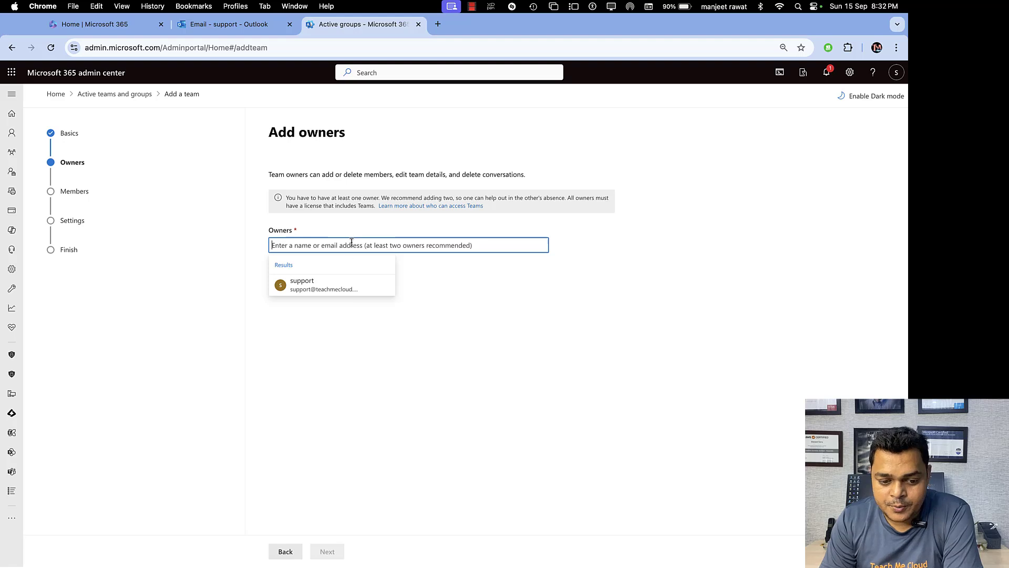
{"action": "left_click", "coordinate": [329, 288]}
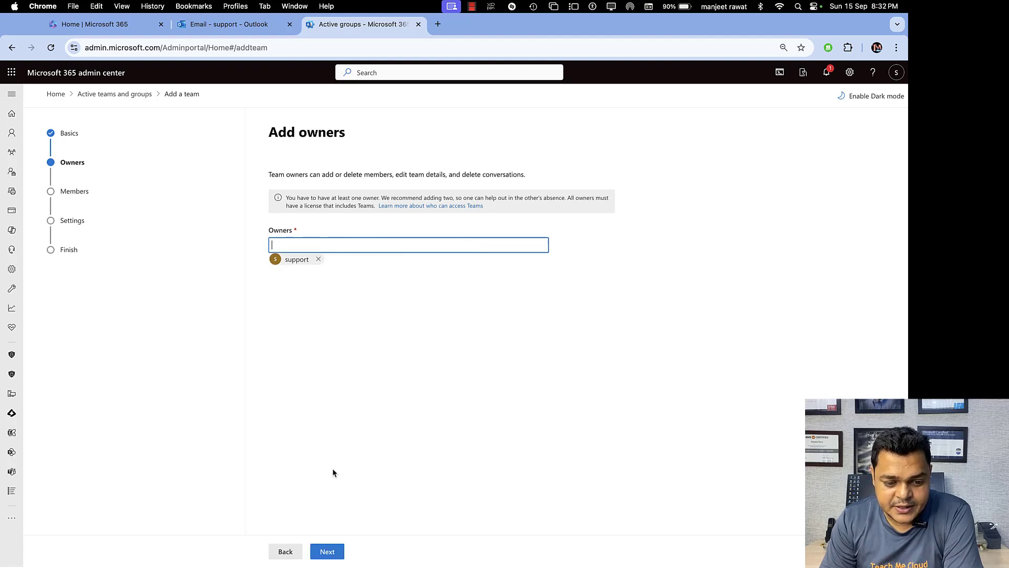
{"action": "left_click", "coordinate": [328, 551]}
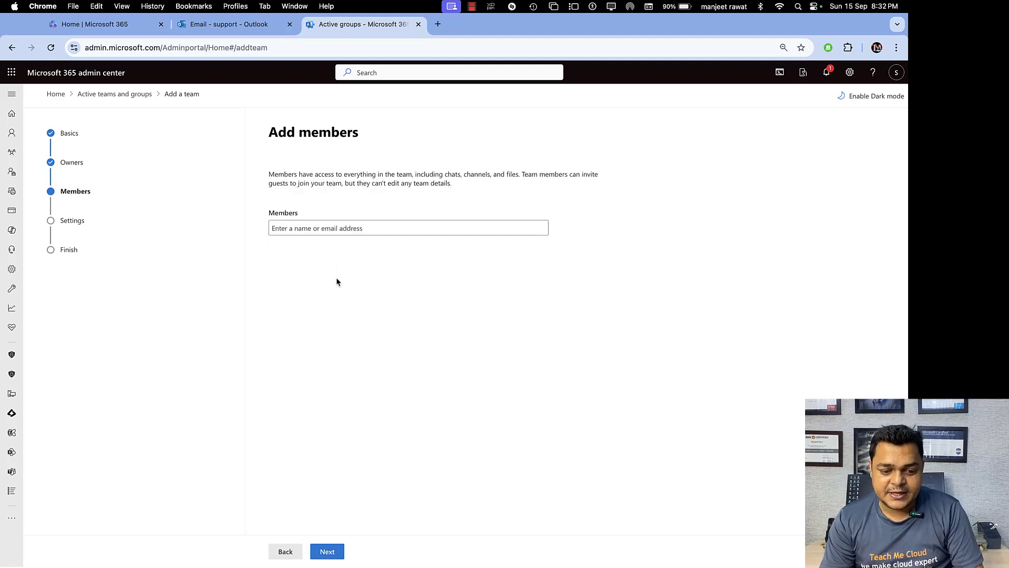
Search the Members box, ending with 'cla', which finds no results, then switch to Outlook.
{"action": "left_click", "coordinate": [344, 226]}
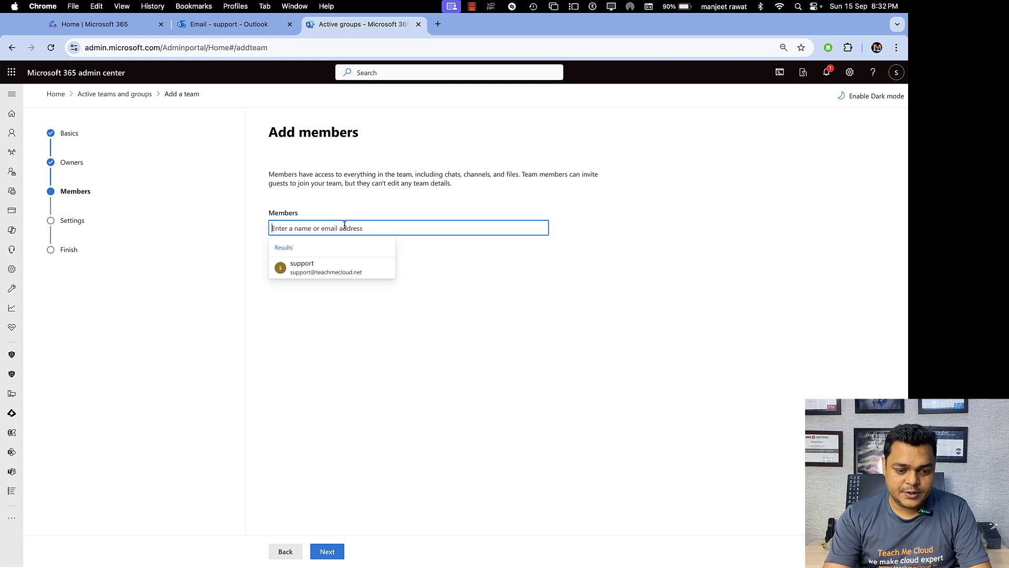
{"action": "type", "text": "t"}
{"action": "key", "text": "BackSpace"}
{"action": "type", "text": "t"}
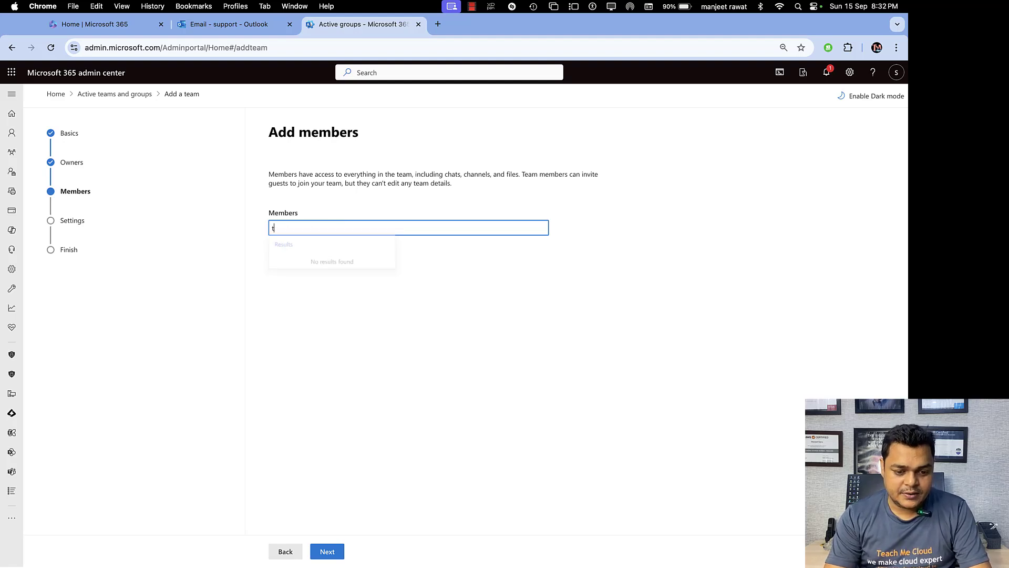
{"action": "type", "text": "on"}
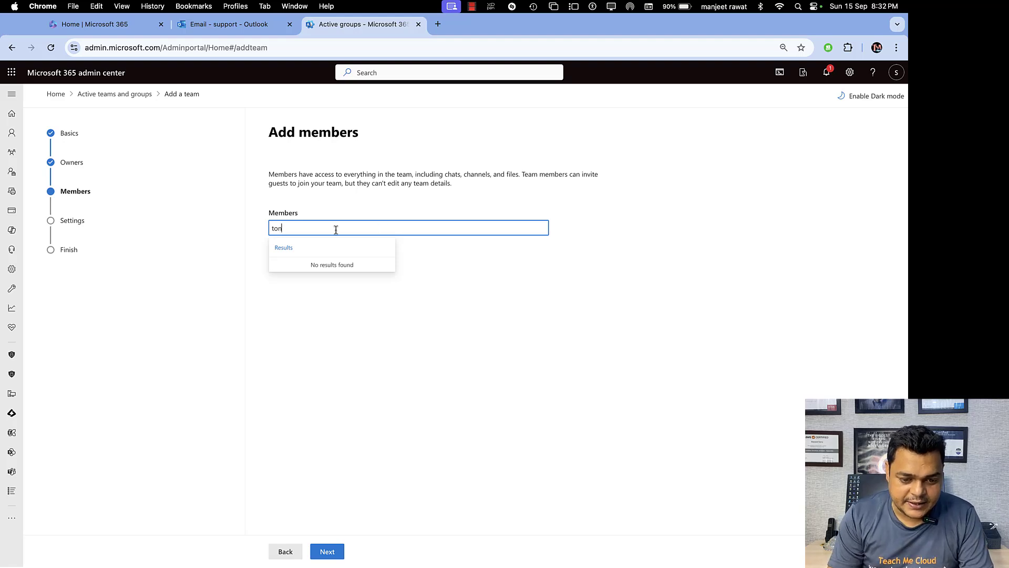
{"action": "key", "text": "BackSpace"}
{"action": "key", "text": "BackSpace"}
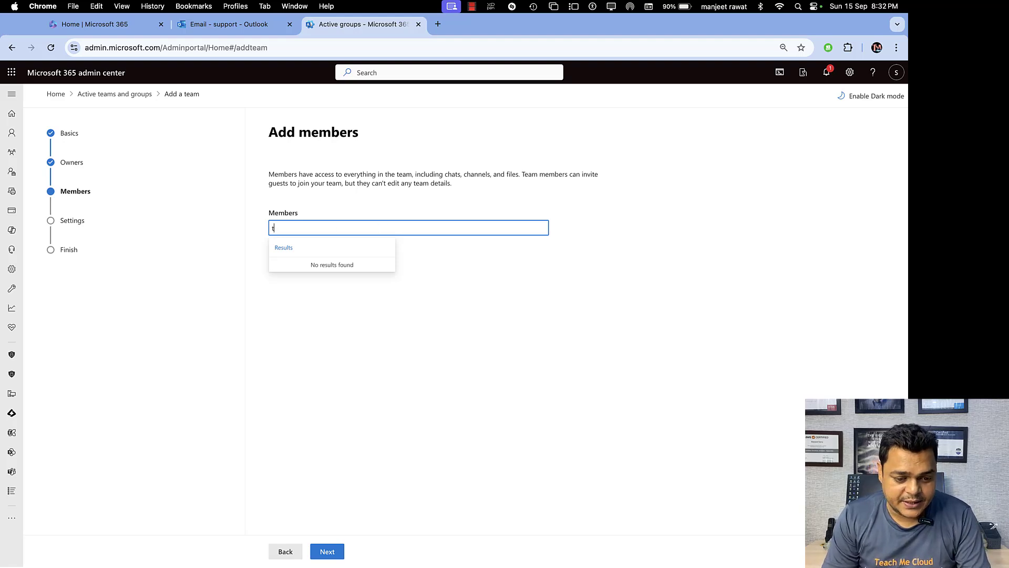
{"action": "key", "text": "BackSpace"}
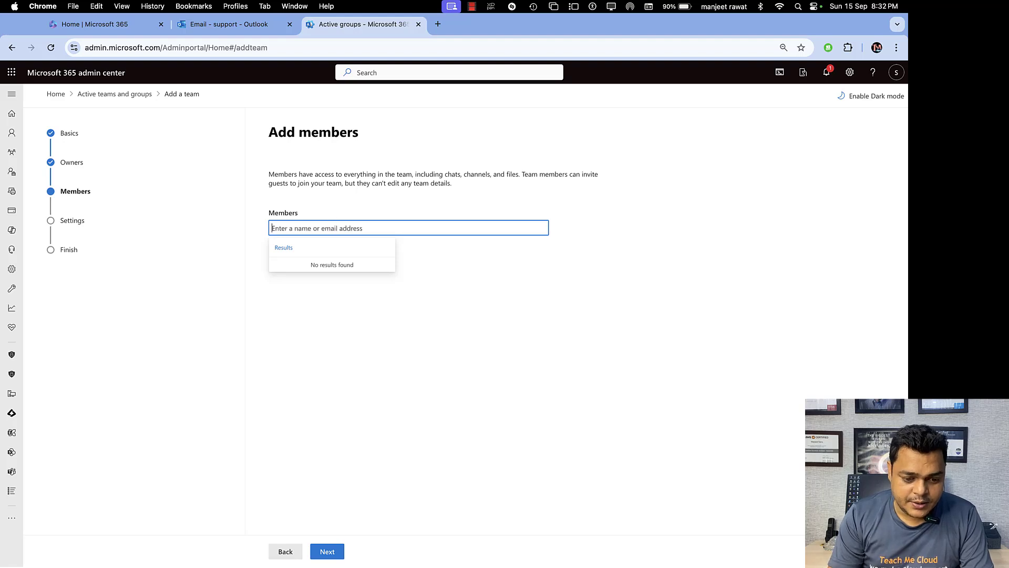
{"action": "type", "text": "cla"}
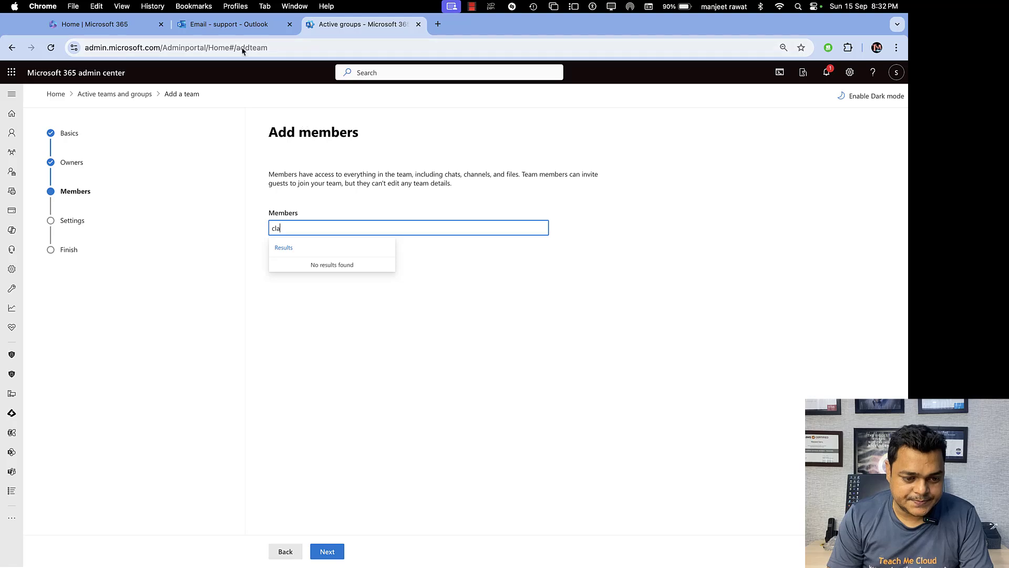
{"action": "left_click", "coordinate": [235, 24]}
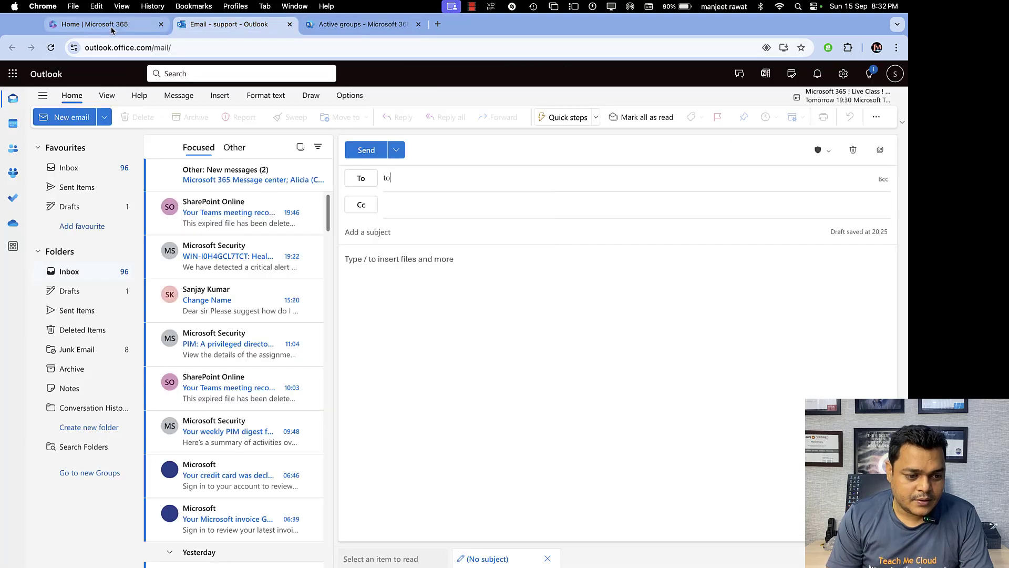
Open the admin center in a new tab from the Microsoft 365 app launcher and scroll to Users.
{"action": "left_click", "coordinate": [95, 24]}
{"action": "left_click", "coordinate": [18, 74]}
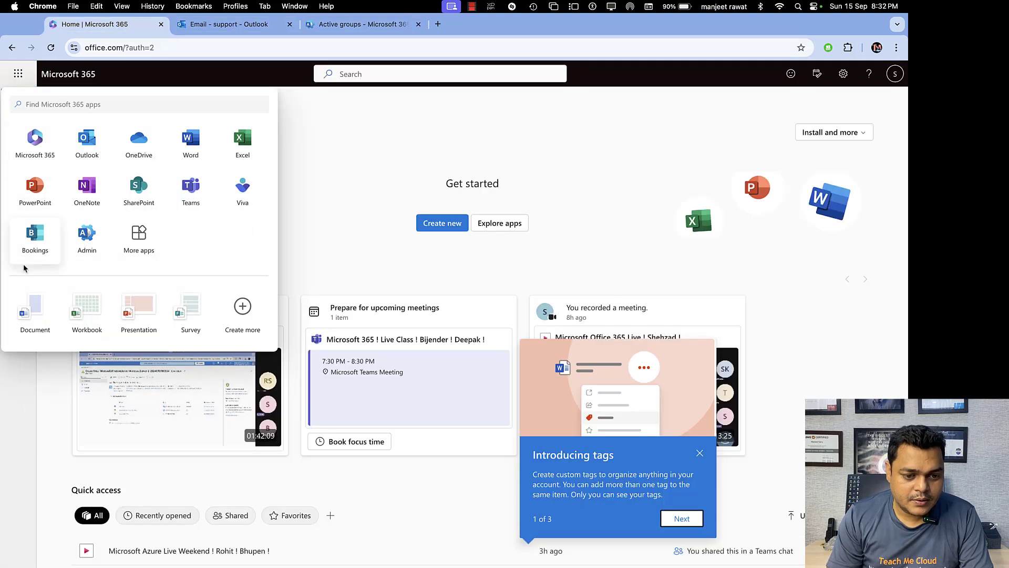
{"action": "left_click", "coordinate": [86, 247]}
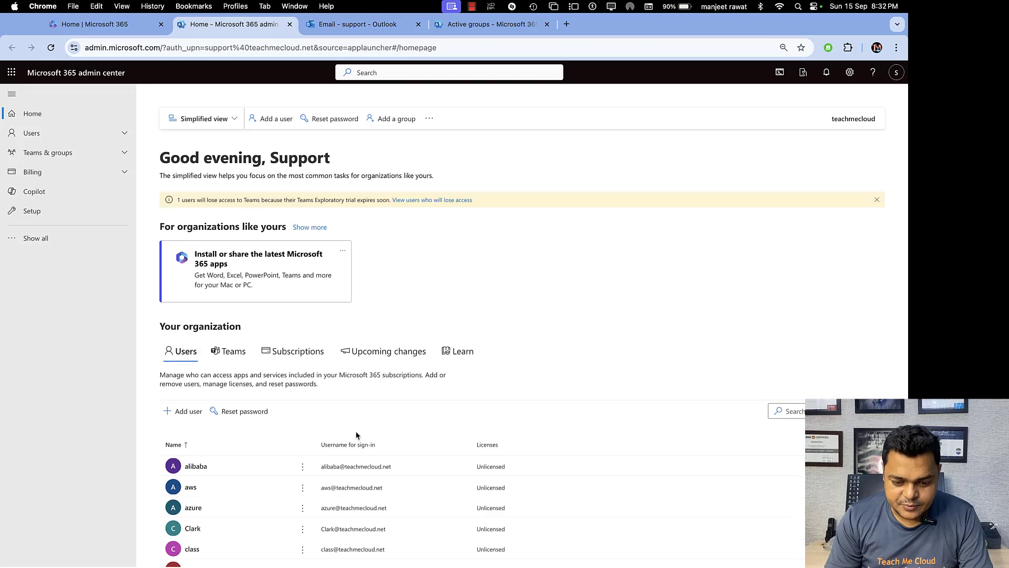
{"action": "scroll", "coordinate": [356, 435], "scroll_direction": "down", "scroll_amount": 3}
{"action": "scroll", "coordinate": [513, 405], "scroll_direction": "down", "scroll_amount": 2}
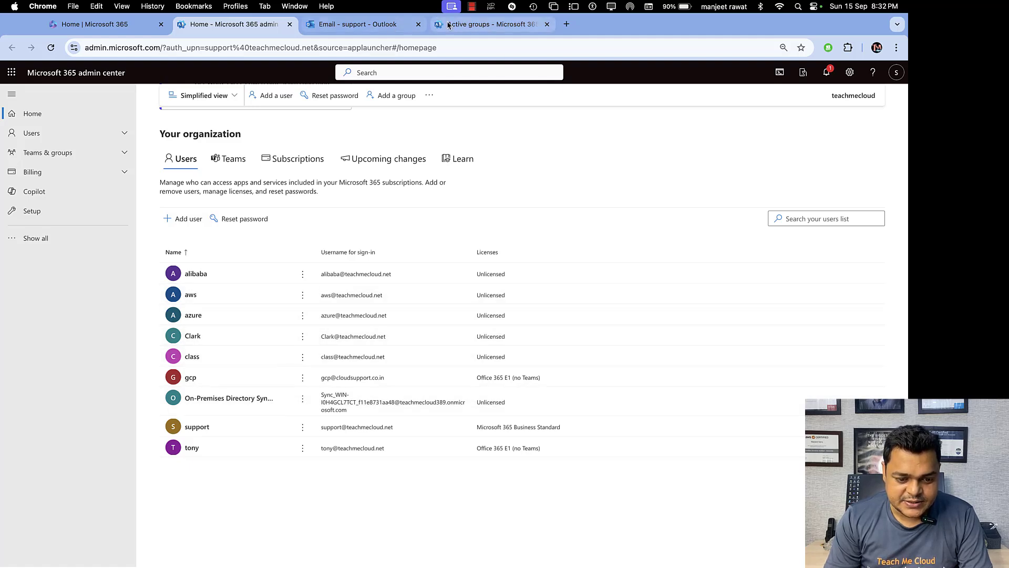
Back in the wizard, try a gcp member search, clear it, and continue without members.
{"action": "left_click", "coordinate": [467, 24]}
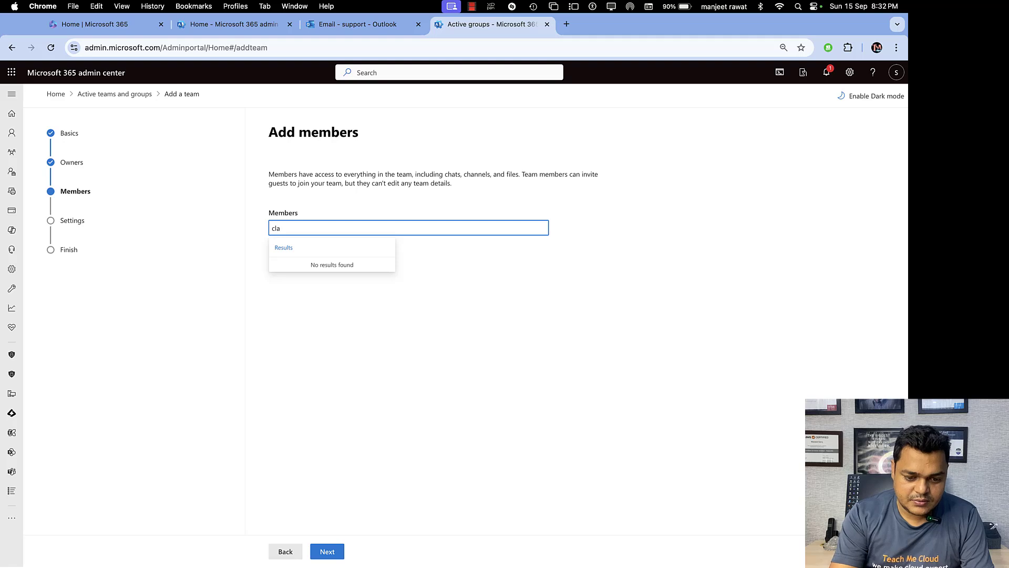
{"action": "key", "text": "BackSpace"}
{"action": "key", "text": "BackSpace"}
{"action": "key", "text": "BackSpace"}
{"action": "type", "text": "gcp"}
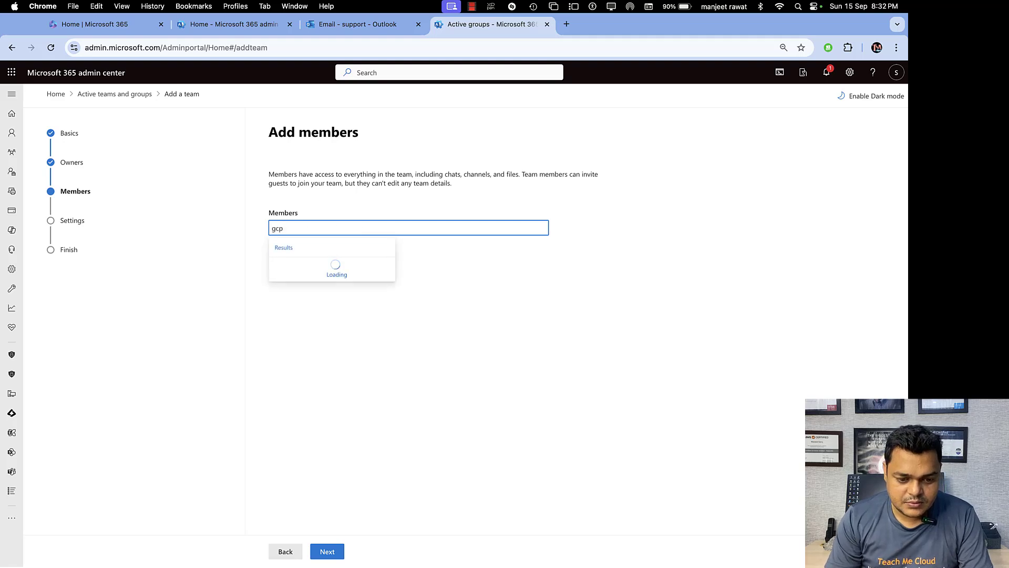
{"action": "left_click", "coordinate": [413, 332]}
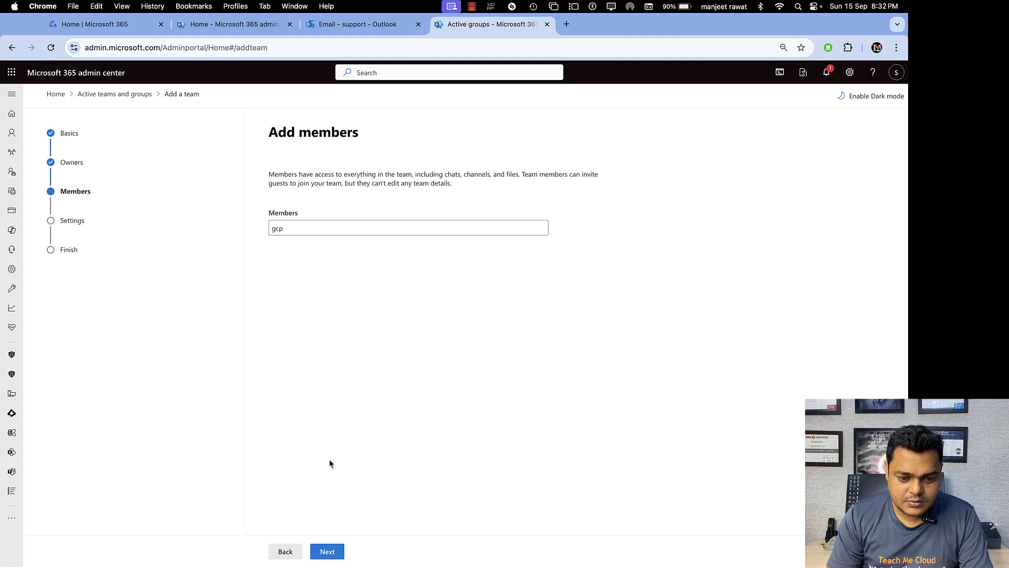
{"action": "left_click", "coordinate": [302, 230]}
{"action": "key", "text": "BackSpace"}
{"action": "key", "text": "BackSpace"}
{"action": "key", "text": "BackSpace"}
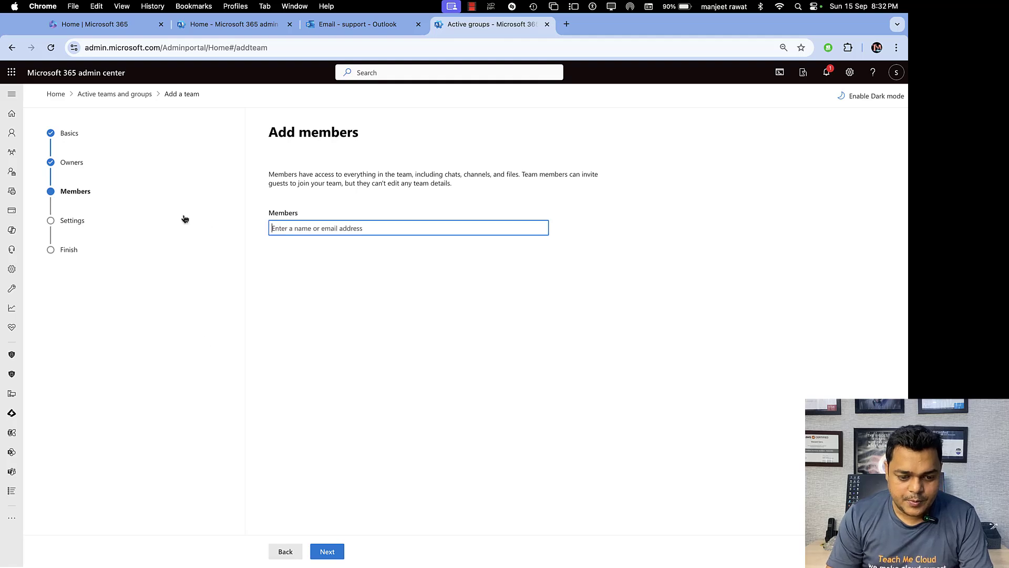
{"action": "left_click", "coordinate": [327, 551]}
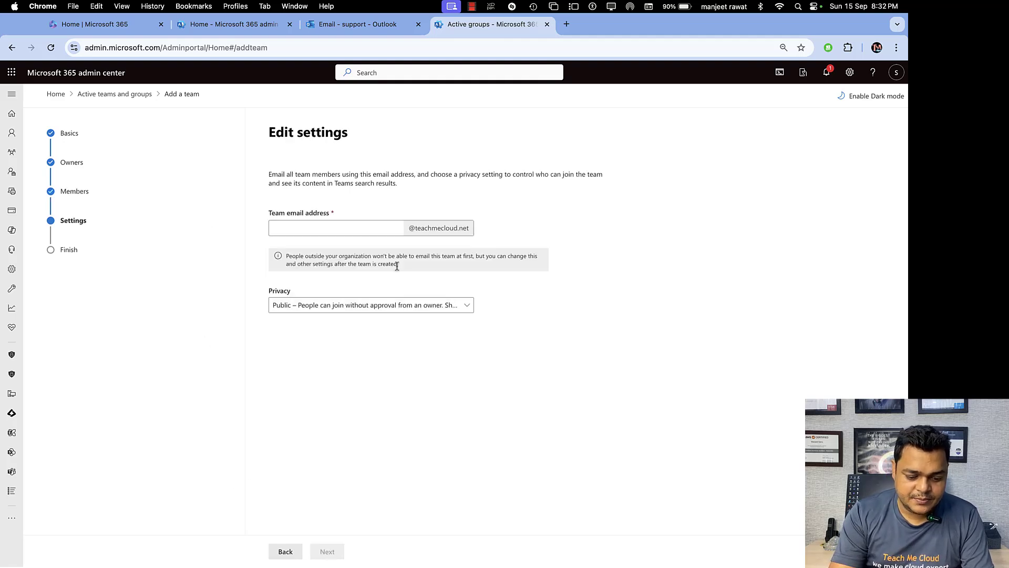
Set the team email address to demo-teams and keep Public privacy.
{"action": "left_click", "coordinate": [367, 233]}
{"action": "type", "text": "demo"}
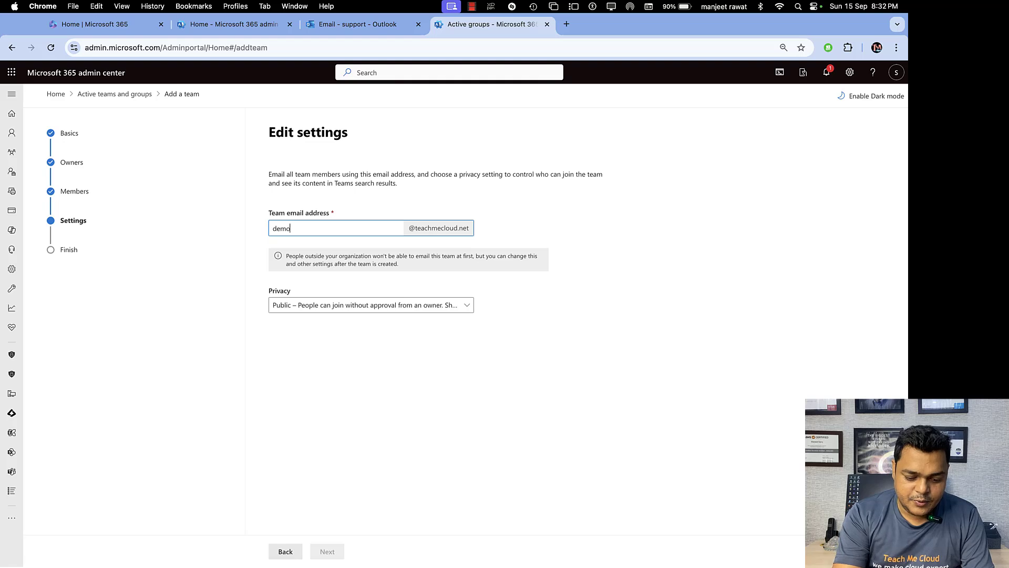
{"action": "type", "text": "-teams"}
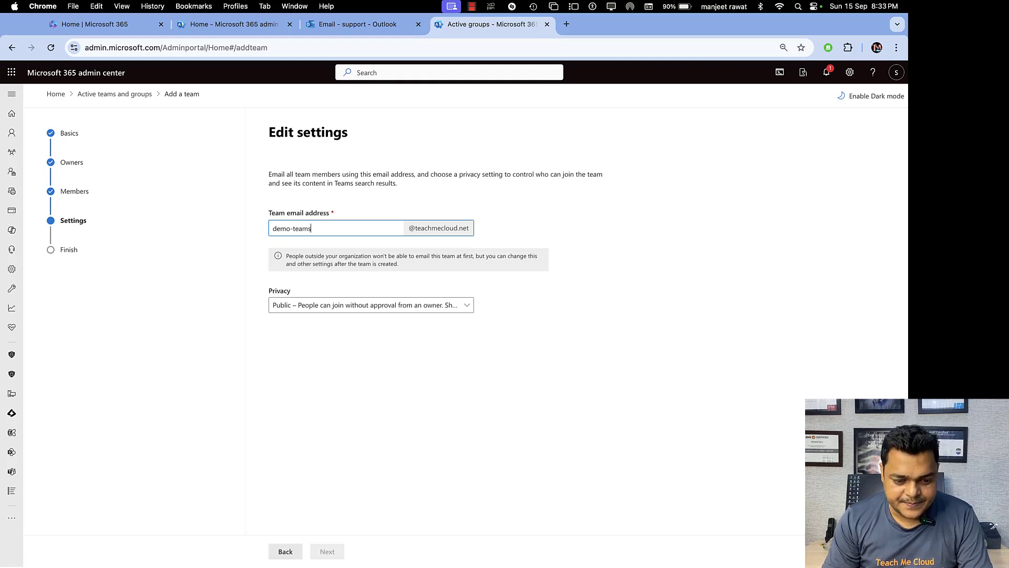
{"action": "left_click", "coordinate": [372, 305]}
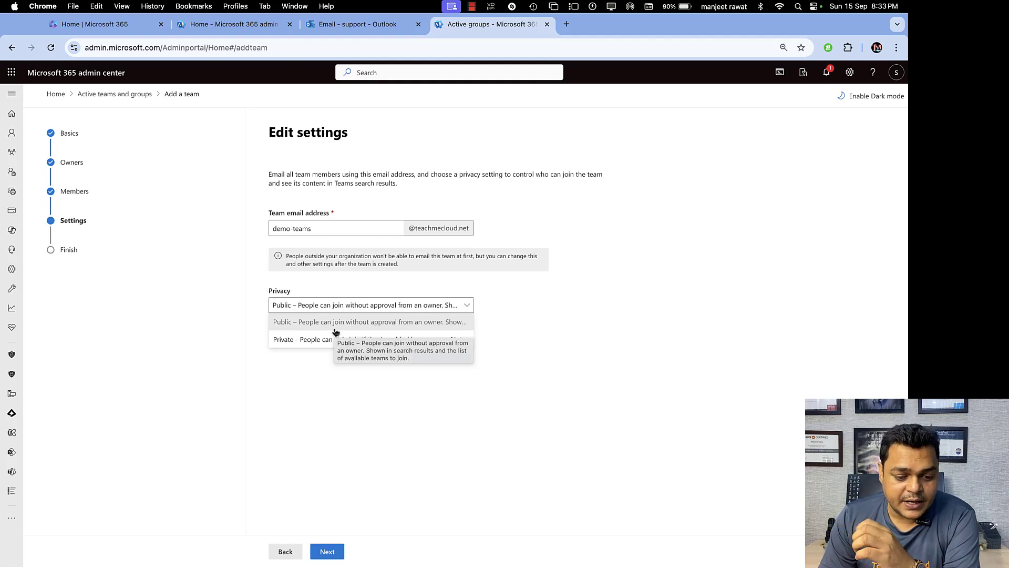
{"action": "left_click", "coordinate": [292, 385]}
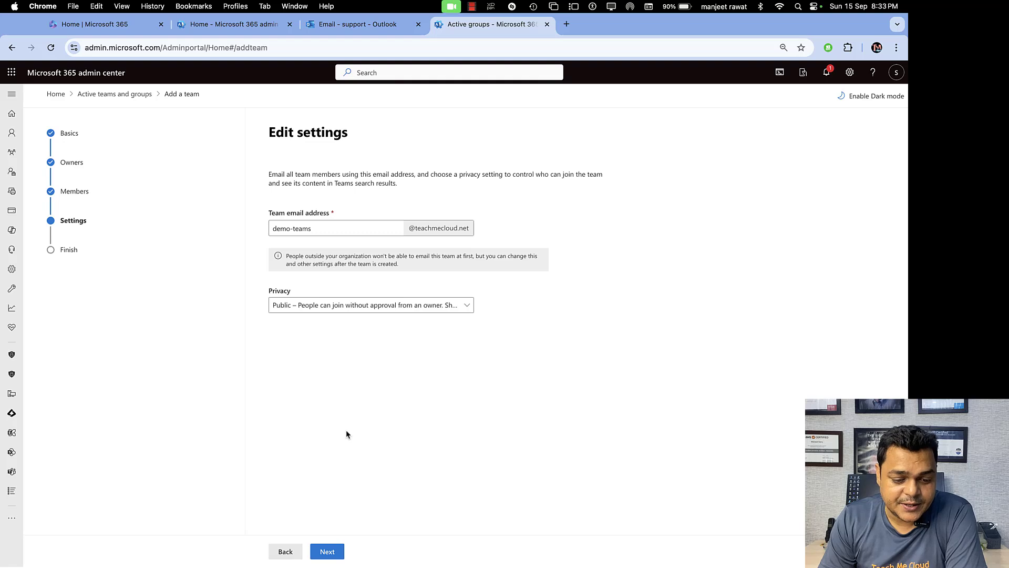
Review and create the public team demo-grp, then close back to Active teams and groups.
{"action": "left_click", "coordinate": [328, 551]}
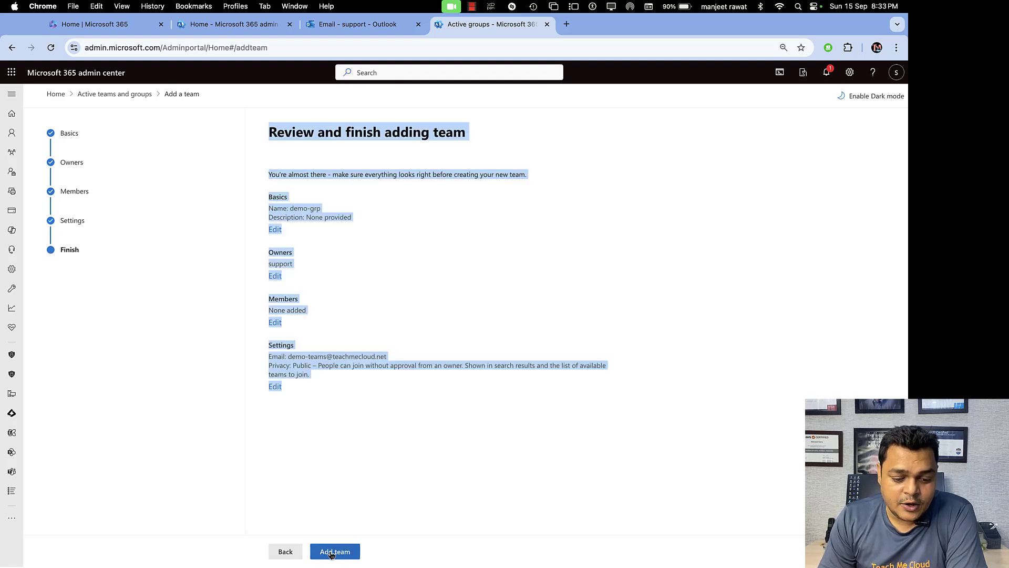
{"action": "left_click", "coordinate": [402, 432]}
{"action": "left_click", "coordinate": [336, 553]}
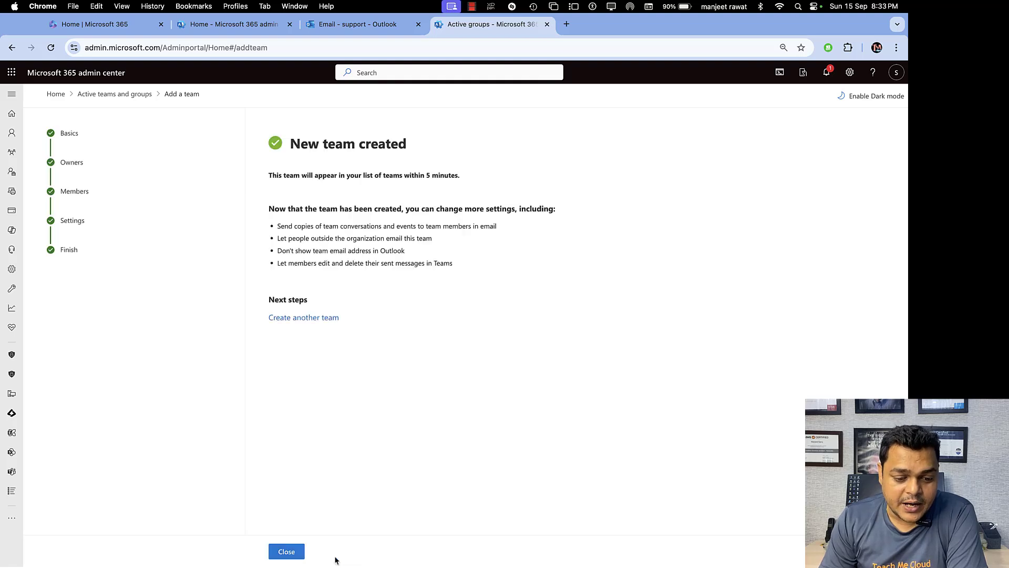
{"action": "left_click", "coordinate": [290, 550]}
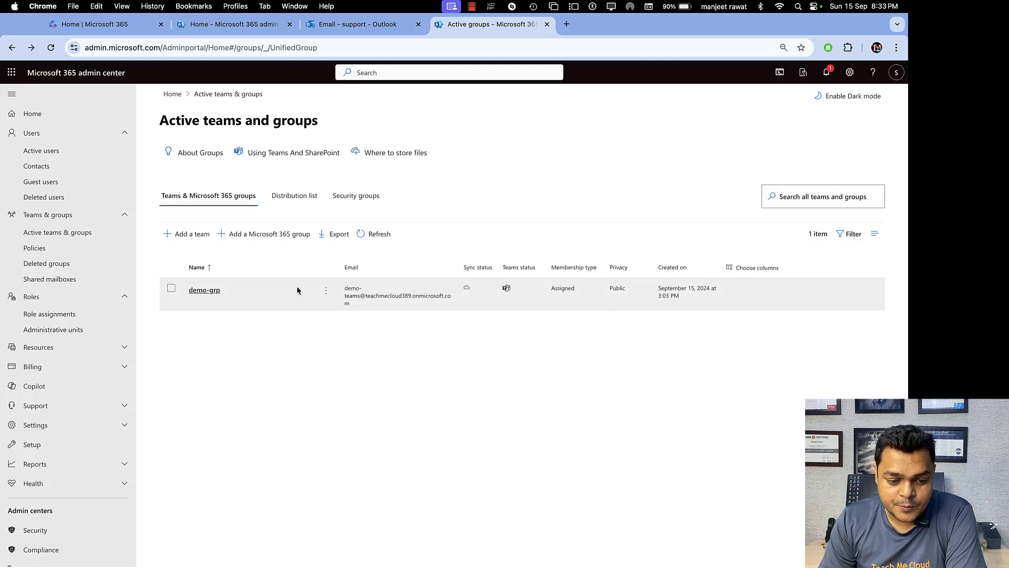
Open demo-grp's membership tab and start adding members.
{"action": "left_click", "coordinate": [217, 291]}
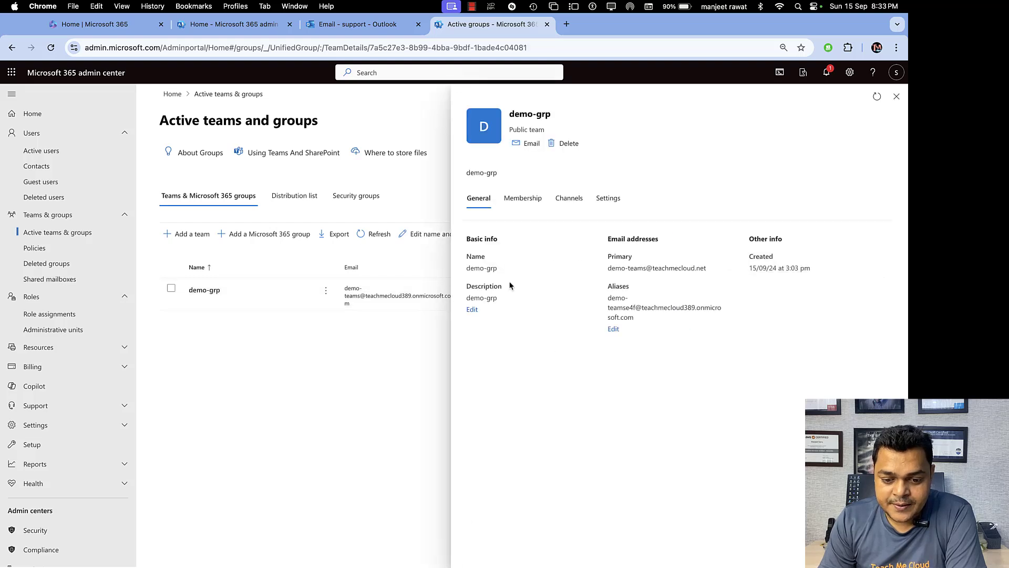
{"action": "left_click", "coordinate": [534, 195]}
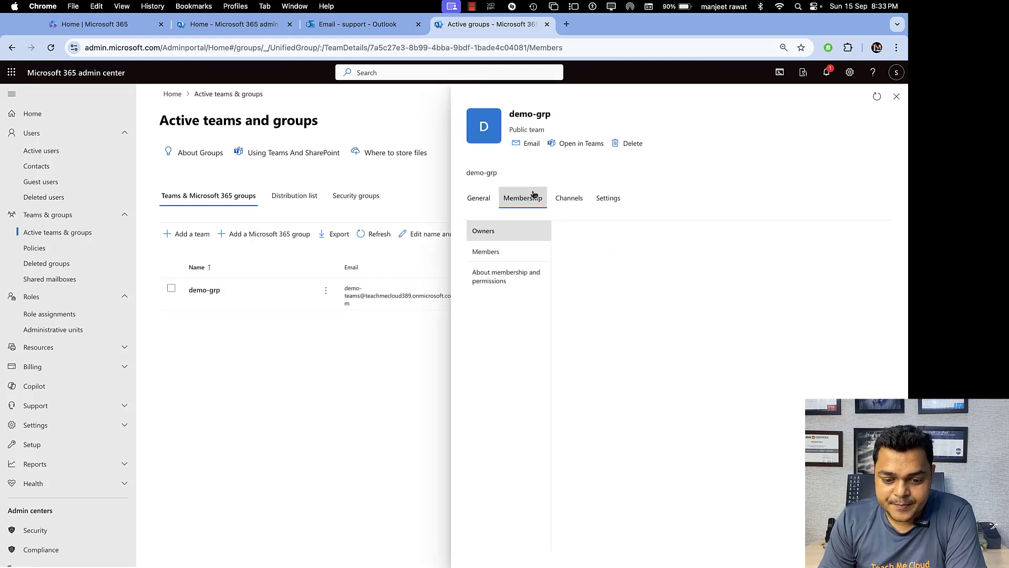
{"action": "left_click", "coordinate": [499, 255]}
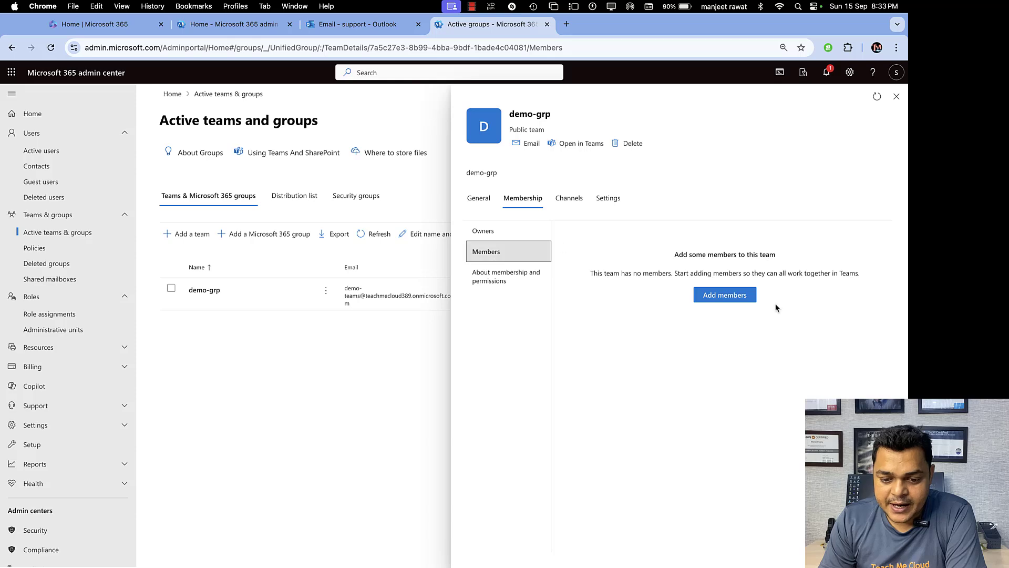
{"action": "left_click", "coordinate": [747, 298]}
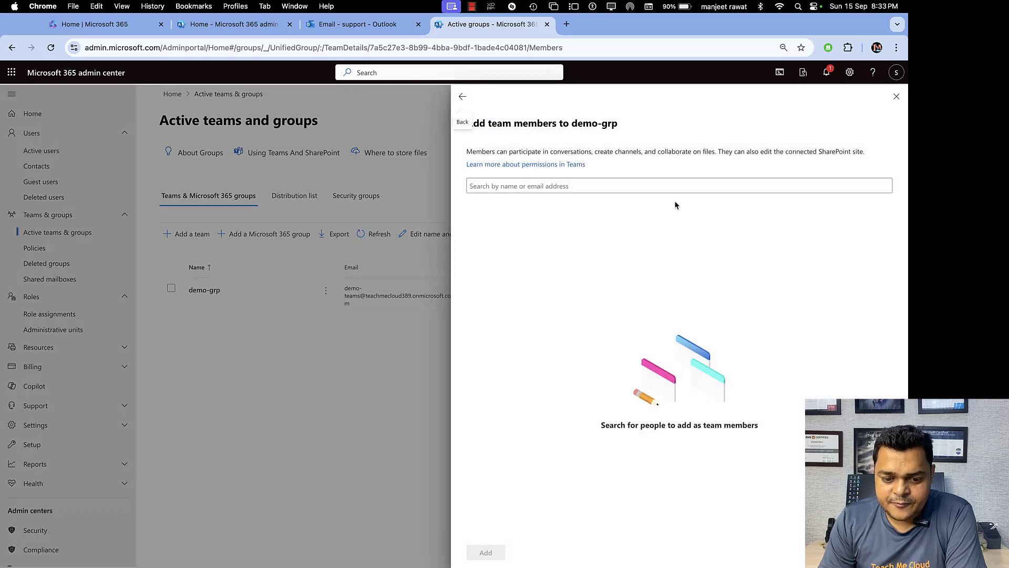
Add Clark, gcp and tony as demo-grp members and save all three.
{"action": "left_click", "coordinate": [589, 188]}
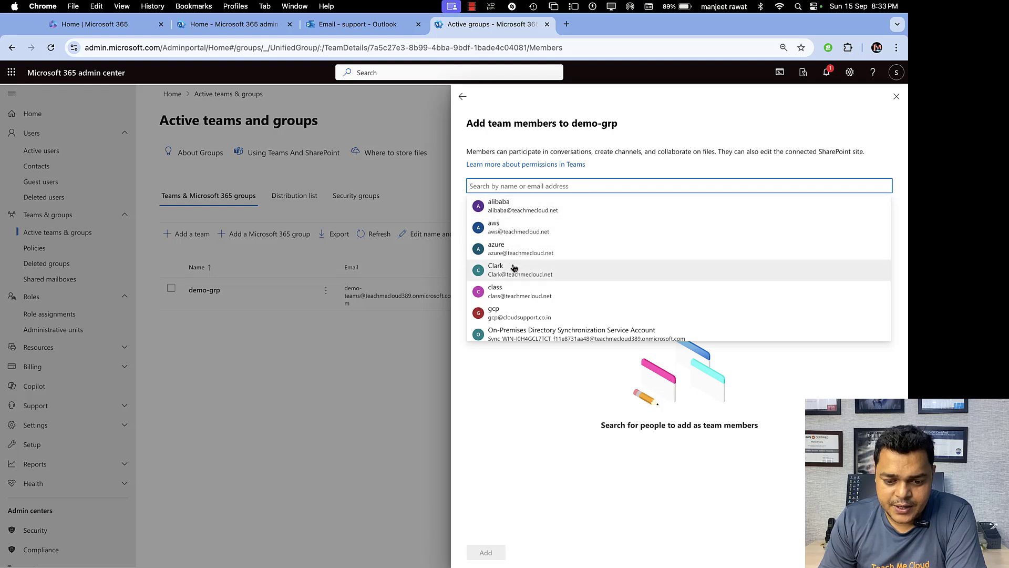
{"action": "left_click", "coordinate": [514, 268]}
{"action": "left_click", "coordinate": [547, 185]}
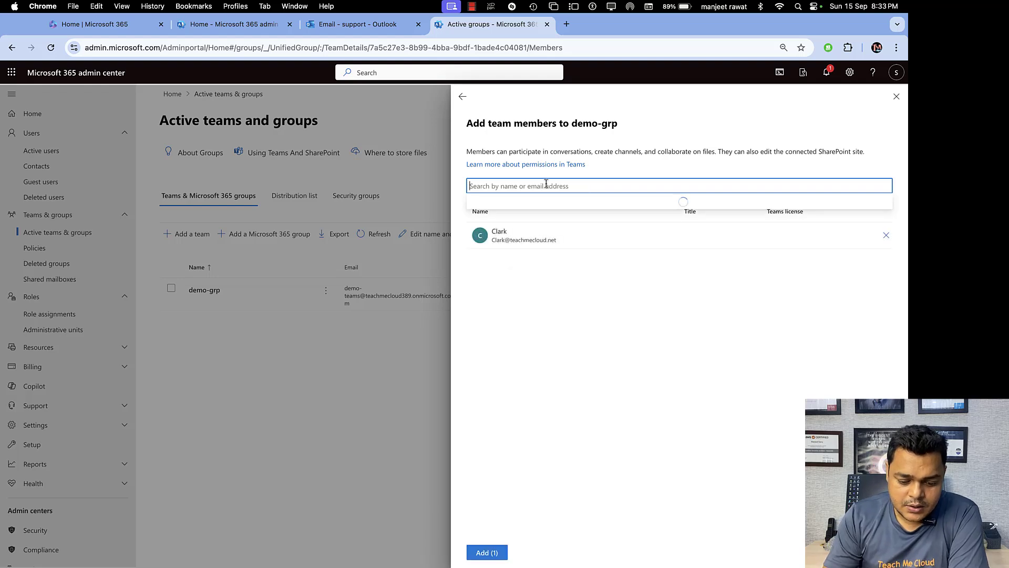
{"action": "type", "text": "gc"}
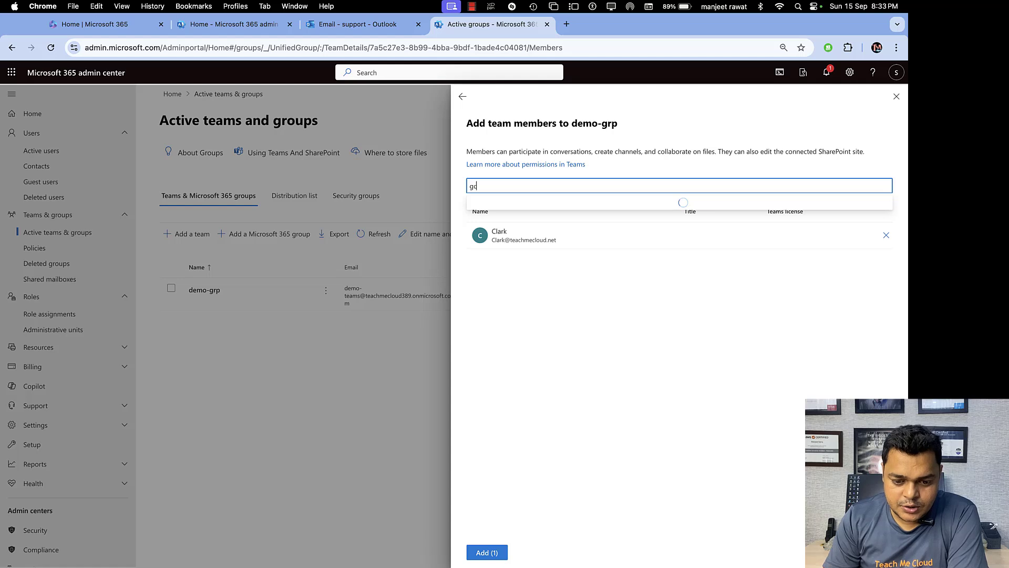
{"action": "type", "text": "p"}
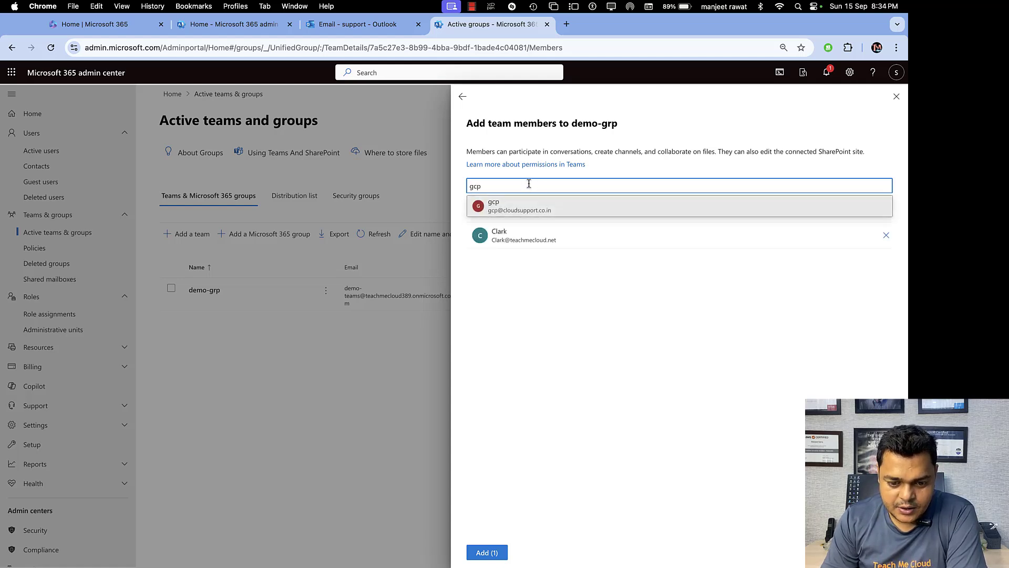
{"action": "left_click", "coordinate": [512, 206]}
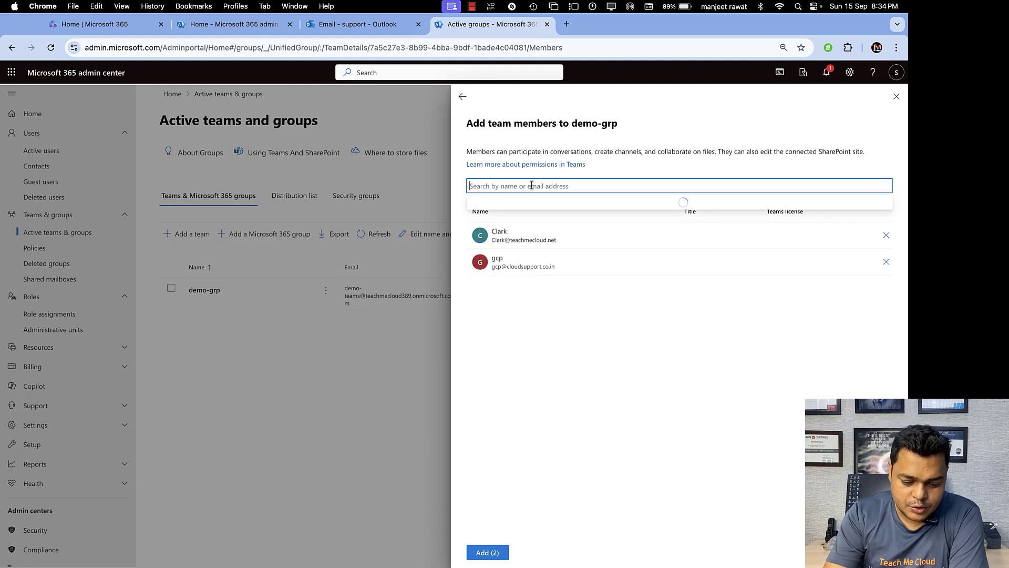
{"action": "type", "text": "ton"}
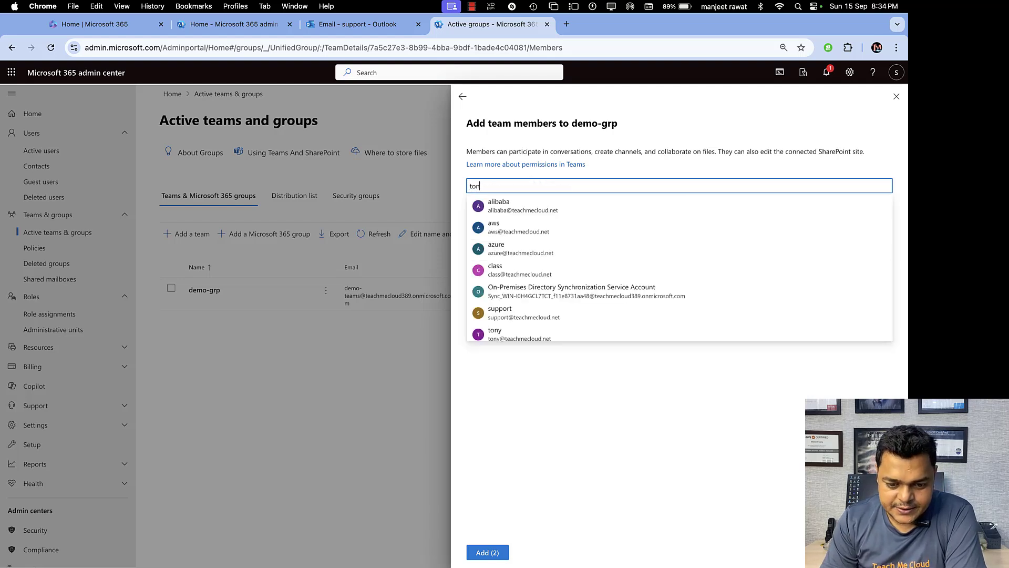
{"action": "type", "text": "y"}
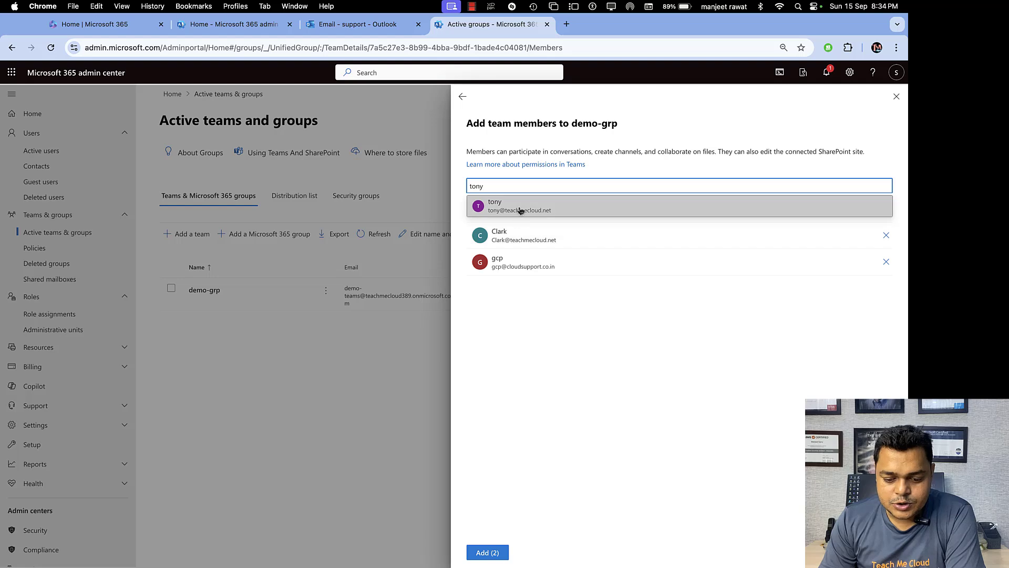
{"action": "left_click", "coordinate": [518, 209]}
{"action": "left_click", "coordinate": [486, 551]}
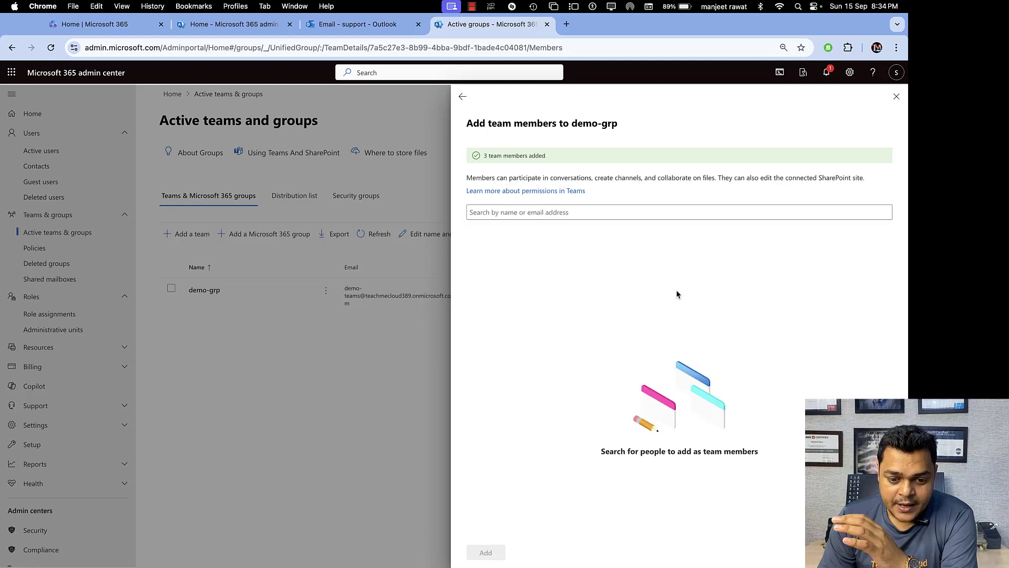
View demo-grp's channels, showing only General, then switch to the OneNote diagram.
{"action": "left_click", "coordinate": [463, 97]}
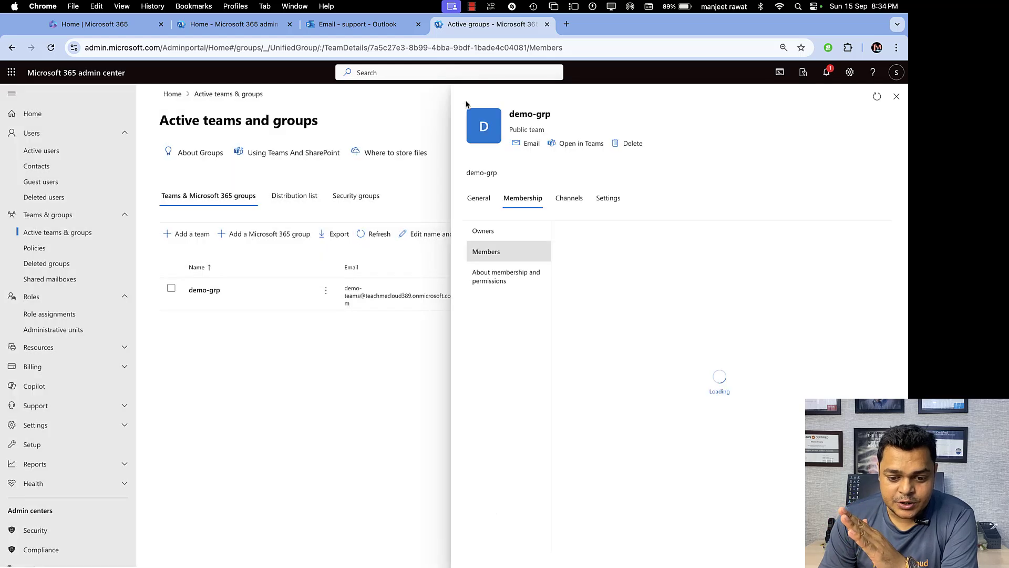
{"action": "left_click", "coordinate": [570, 200]}
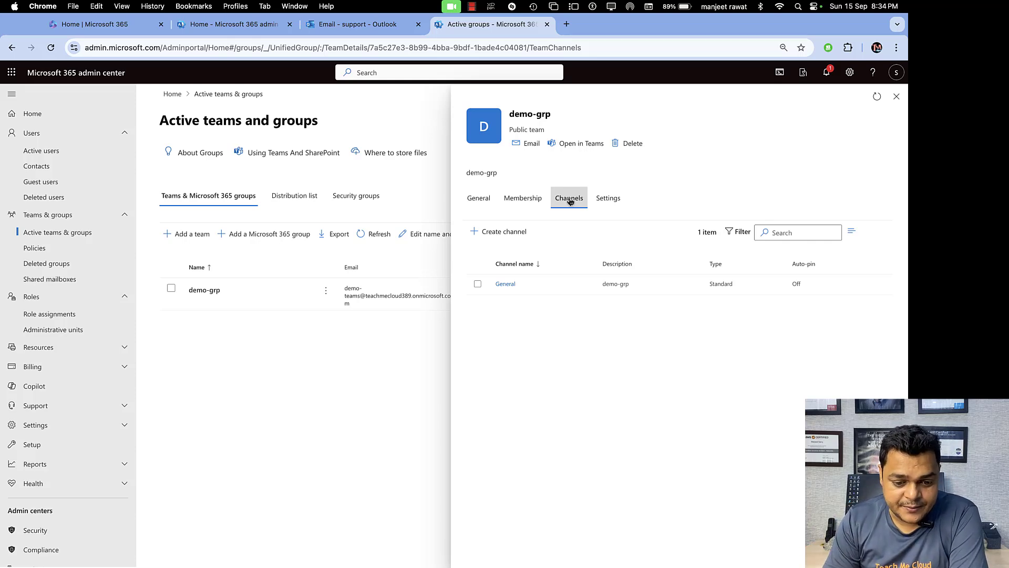
{"action": "key", "text": "ctrl+Right"}
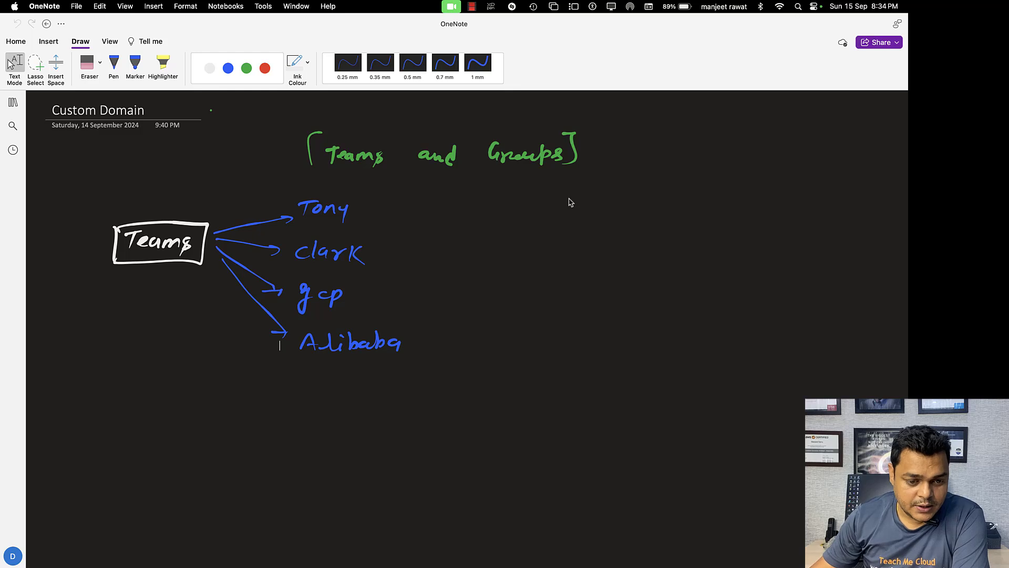
Draw a green Sharepoint box with an arrow up to Teams labelled Assign.
{"action": "left_click", "coordinate": [246, 68]}
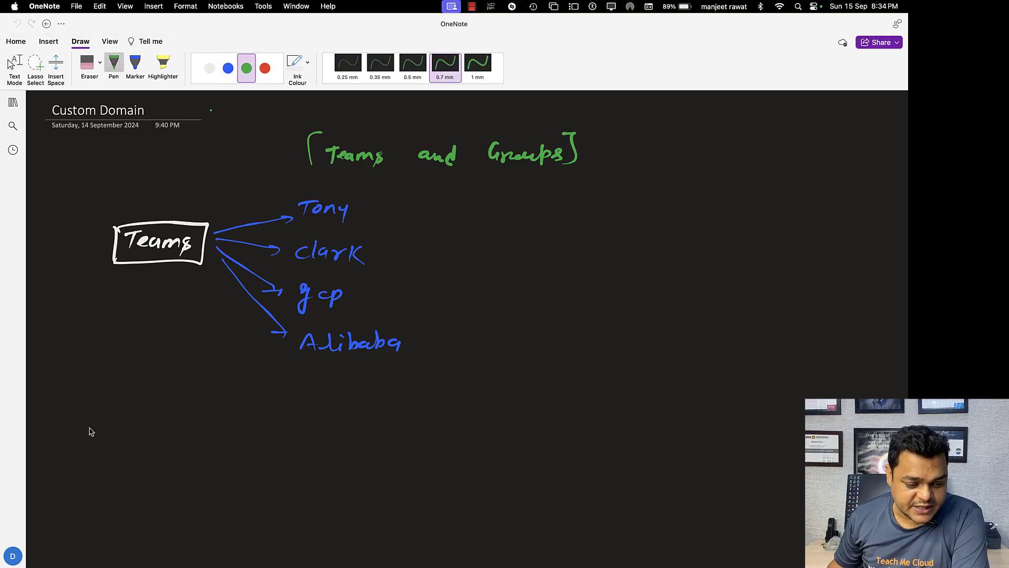
{"action": "mouse_move", "coordinate": [84, 423]}
{"action": "left_mouse_down"}
{"action": "mouse_move", "coordinate": [78, 467]}
{"action": "mouse_move", "coordinate": [171, 415]}
{"action": "mouse_move", "coordinate": [144, 469]}
{"action": "mouse_move", "coordinate": [78, 470]}
{"action": "left_mouse_up"}
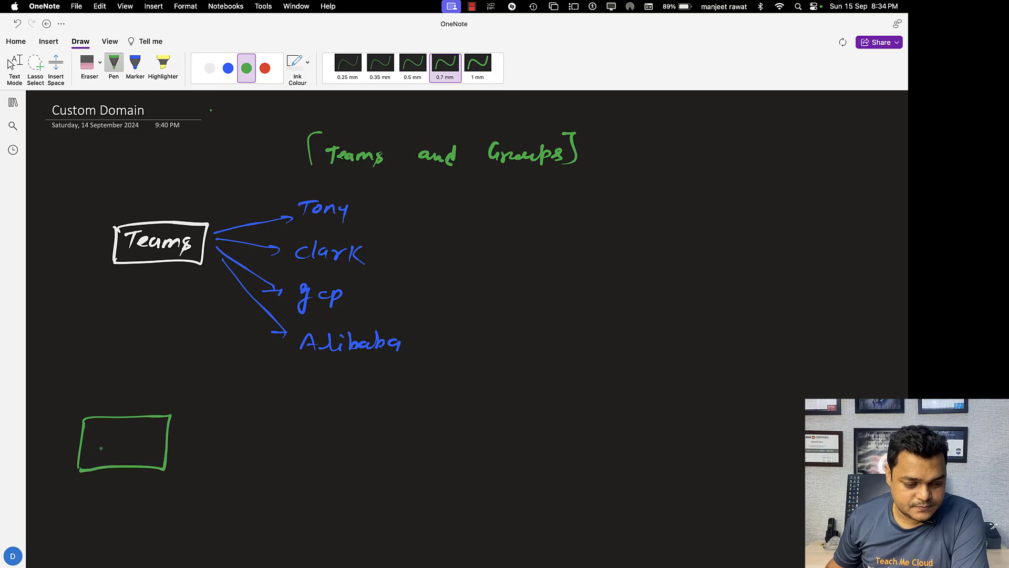
{"action": "mouse_move", "coordinate": [102, 436]}
{"action": "left_mouse_down"}
{"action": "mouse_move", "coordinate": [113, 448]}
{"action": "mouse_move", "coordinate": [161, 448]}
{"action": "mouse_move", "coordinate": [164, 438]}
{"action": "left_mouse_up"}
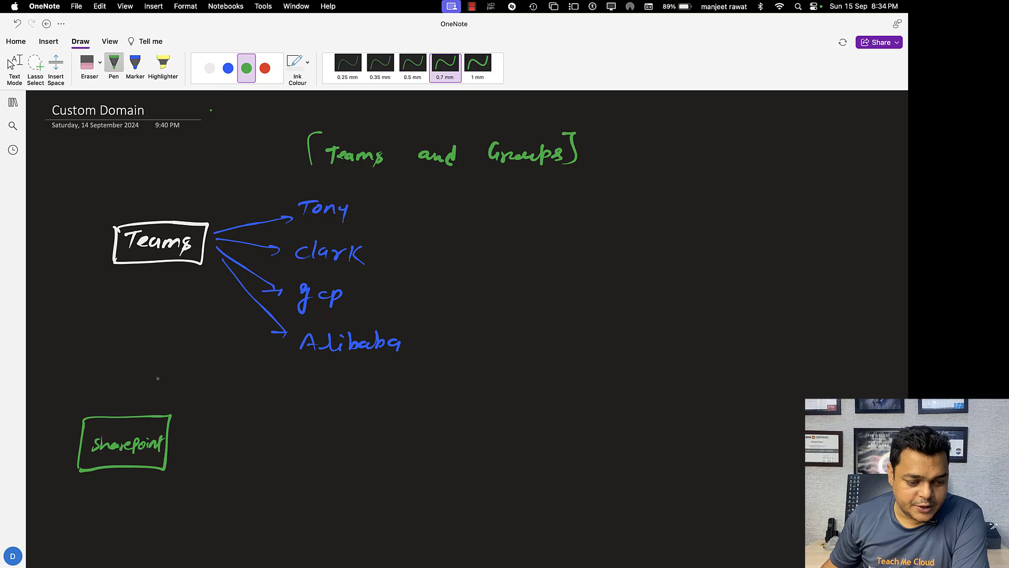
{"action": "left_click_drag", "start_coordinate": [145, 265], "coordinate": [122, 418]}
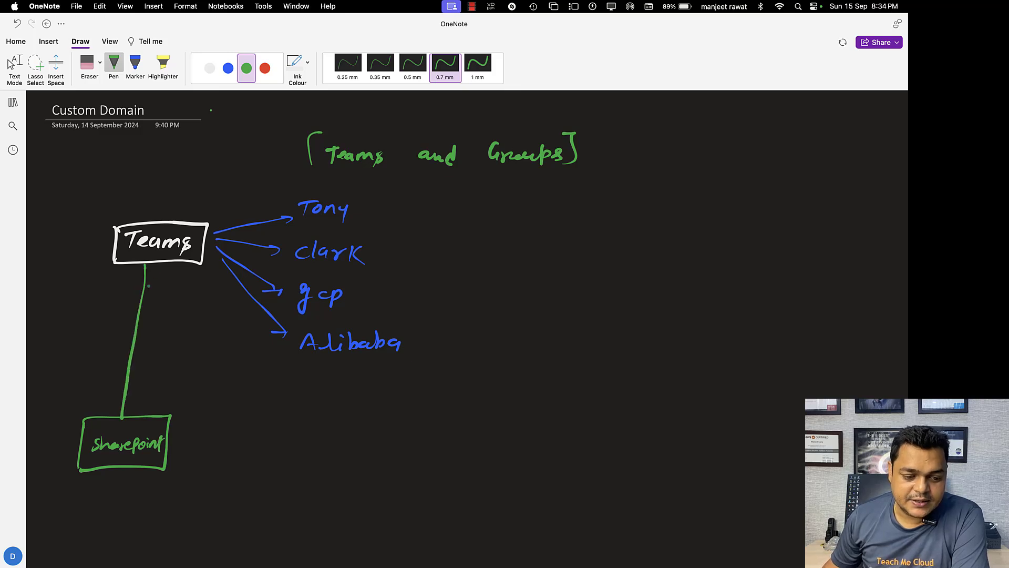
{"action": "left_click_drag", "start_coordinate": [145, 264], "coordinate": [161, 268]}
{"action": "mouse_move", "coordinate": [162, 343]}
{"action": "left_mouse_down"}
{"action": "mouse_move", "coordinate": [203, 361]}
{"action": "mouse_move", "coordinate": [221, 349]}
{"action": "left_mouse_up"}
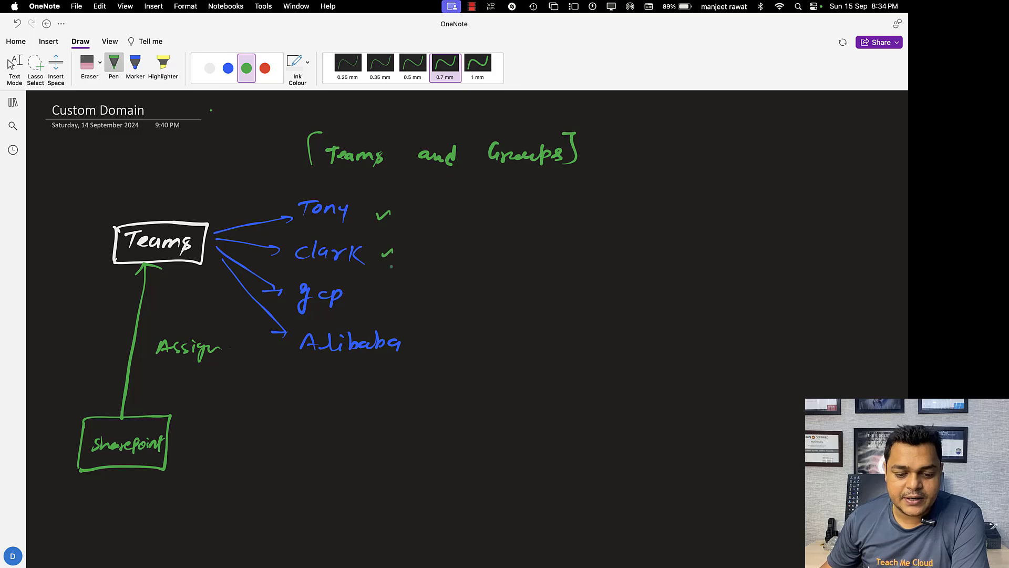
Tick the names already added as members and exit drawing mode.
{"action": "left_click_drag", "start_coordinate": [361, 299], "coordinate": [375, 296]}
{"action": "left_click_drag", "start_coordinate": [395, 338], "coordinate": [409, 338]}
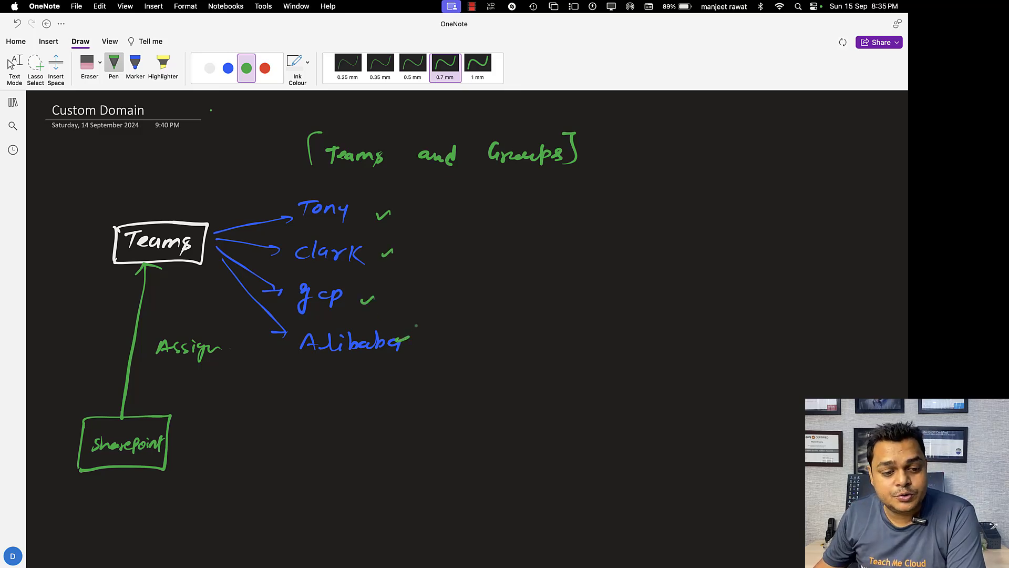
{"action": "left_click", "coordinate": [210, 68]}
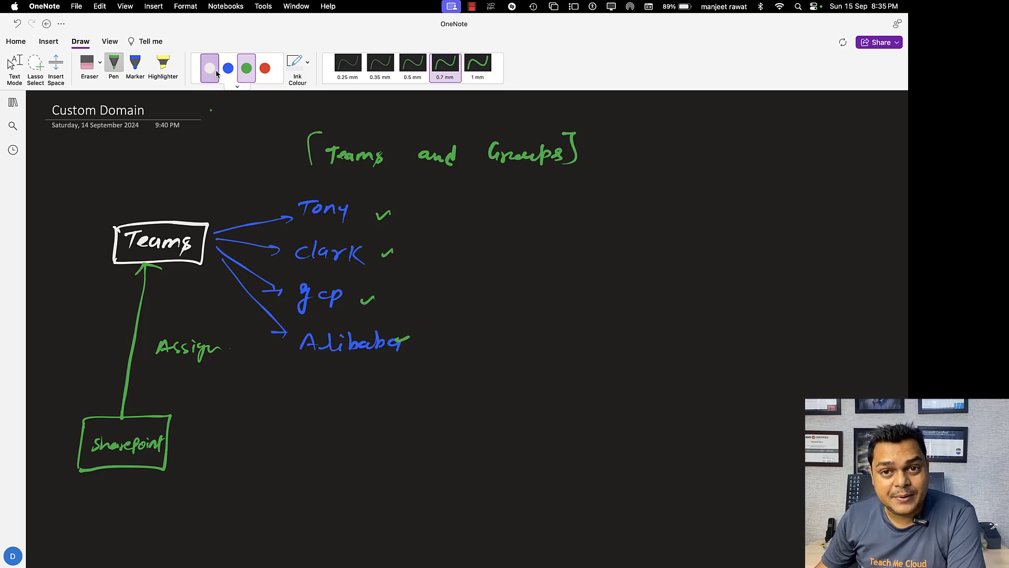
{"action": "key", "text": "Escape"}
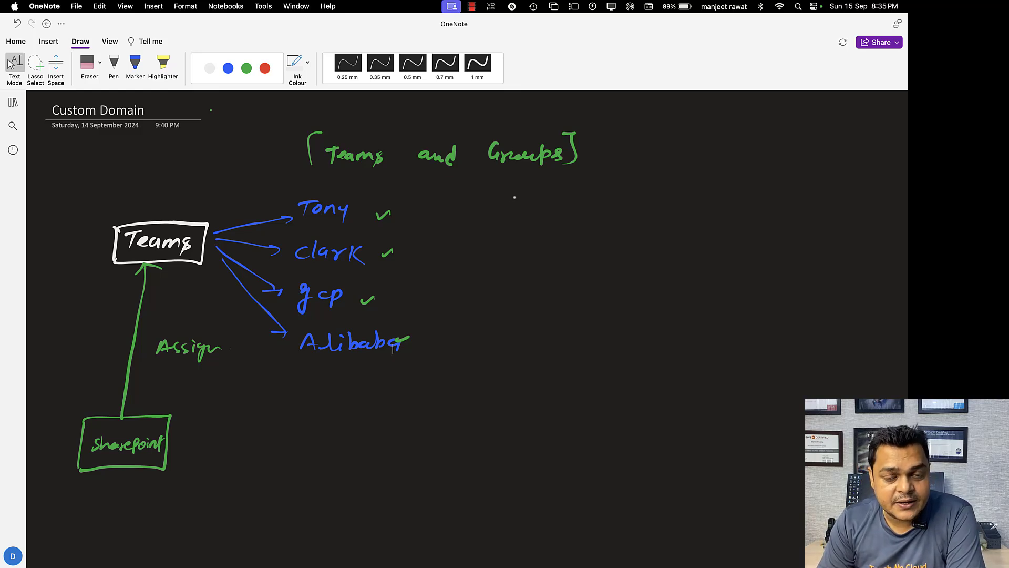
Open SharePoint from the Microsoft 365 home page's app launcher, signed in with the admin account.
{"action": "key", "text": "super+Tab"}
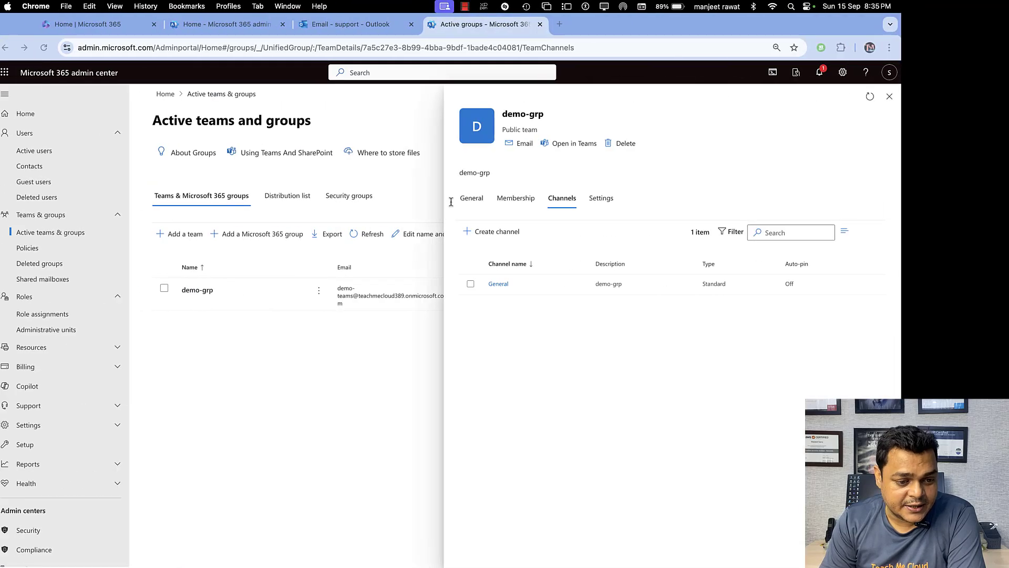
{"action": "left_click", "coordinate": [105, 24]}
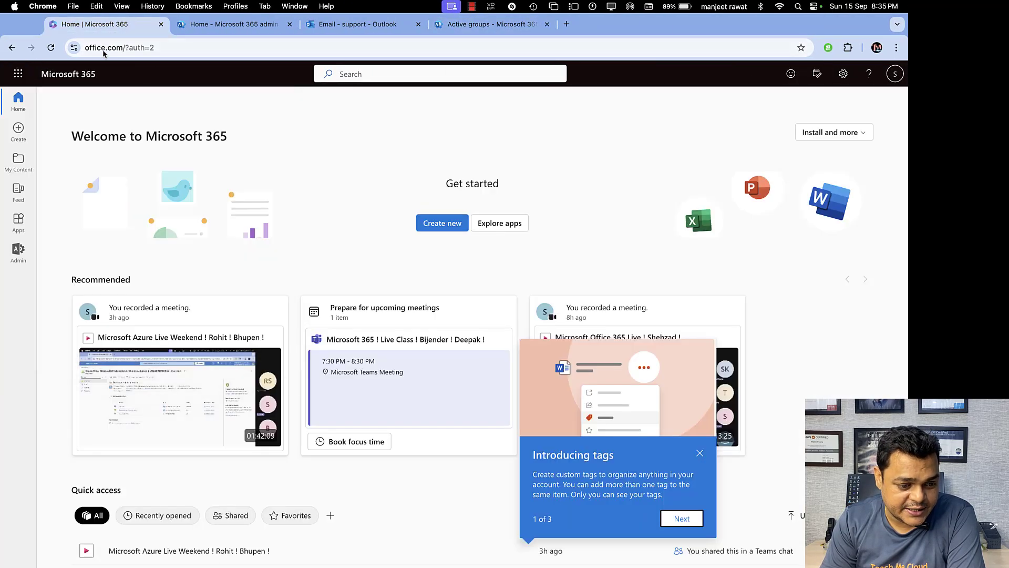
{"action": "left_click", "coordinate": [18, 74]}
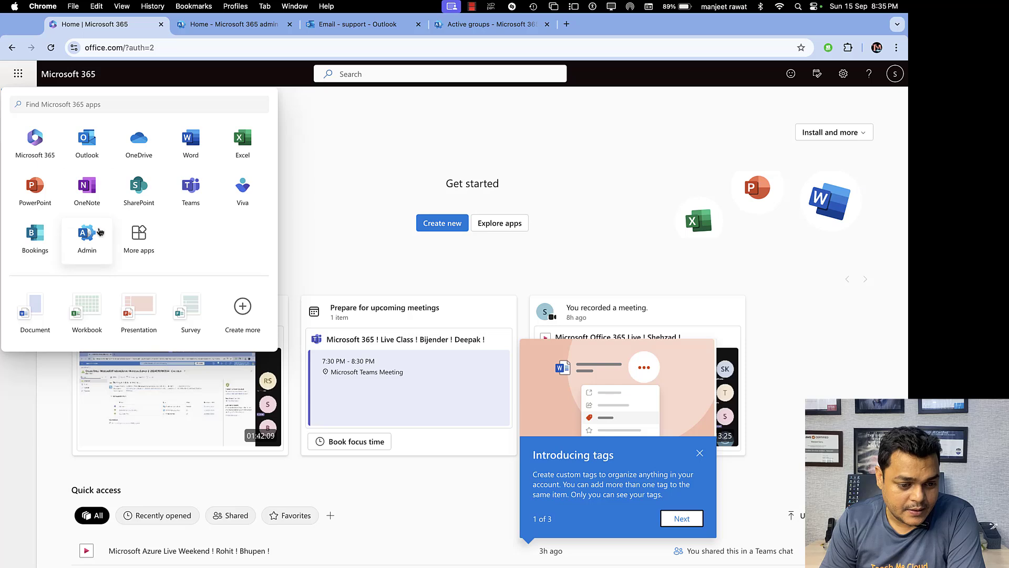
{"action": "left_click", "coordinate": [143, 202]}
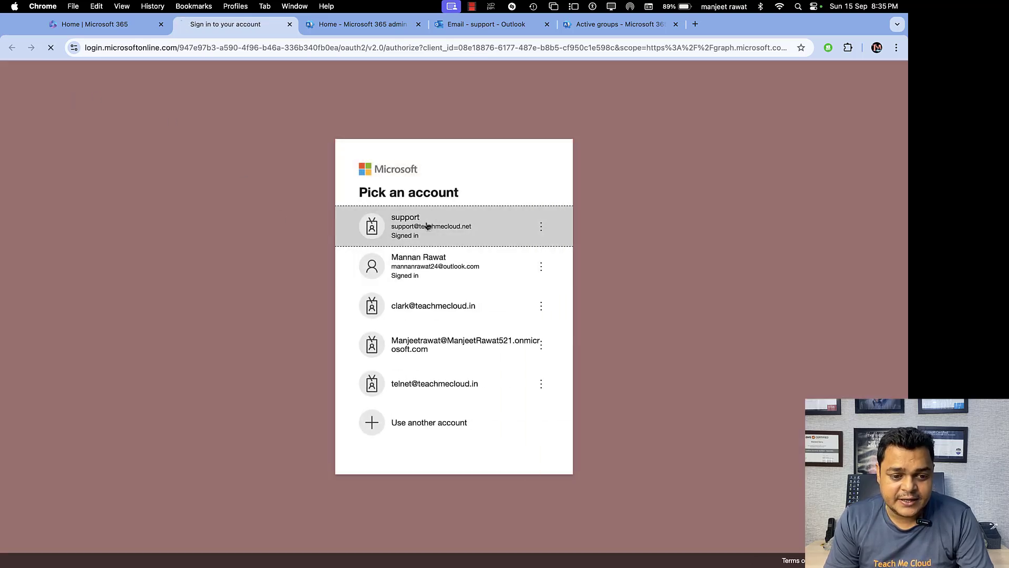
{"action": "left_click", "coordinate": [426, 226]}
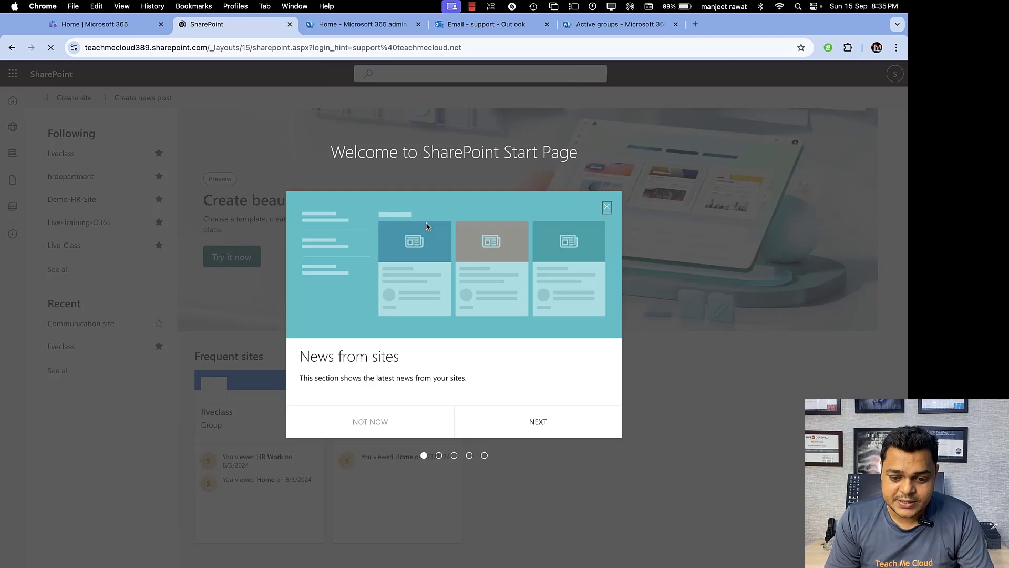
Dismiss the SharePoint welcome tour and start creating a new site.
{"action": "left_click", "coordinate": [533, 422]}
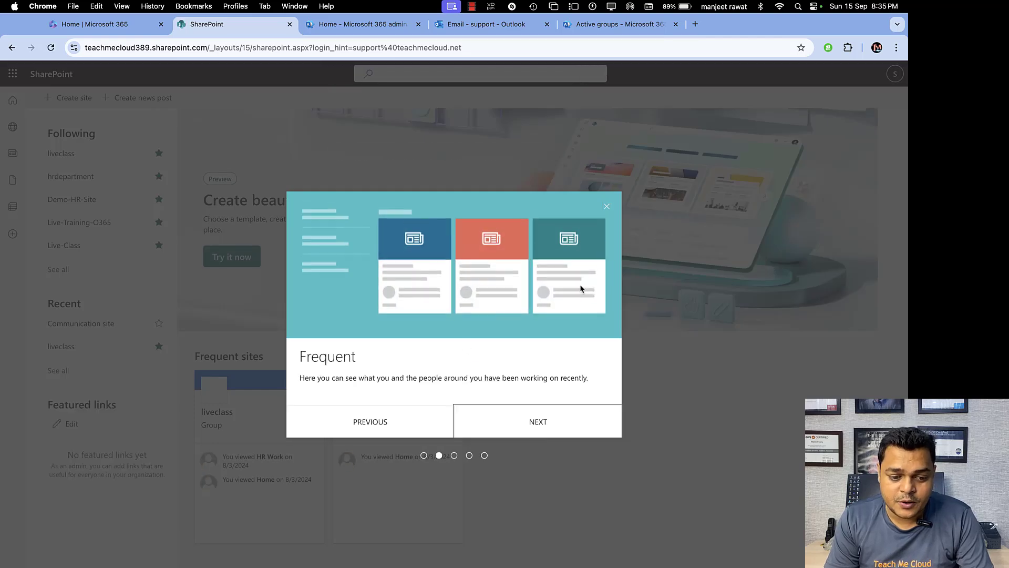
{"action": "left_click", "coordinate": [607, 206]}
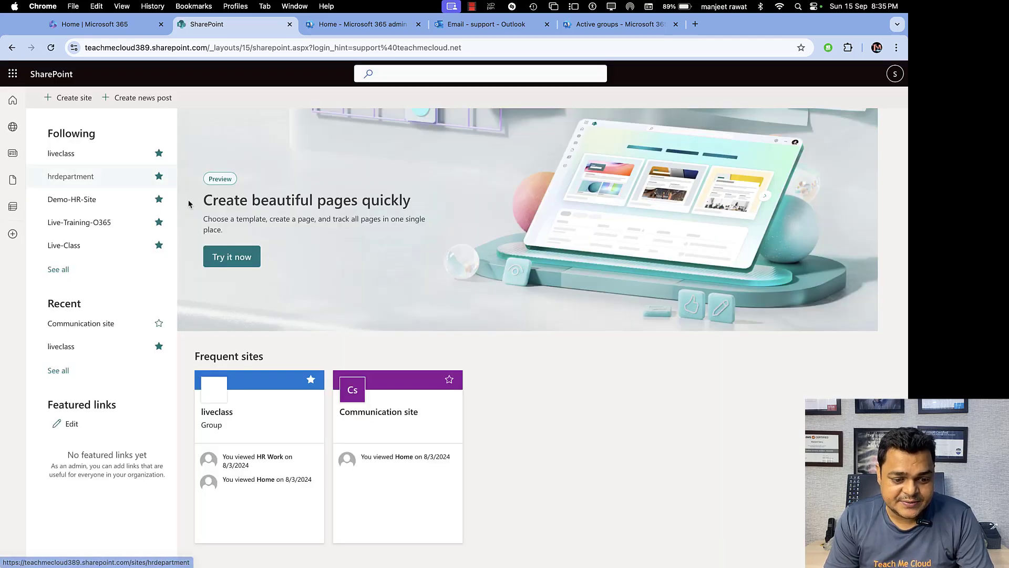
{"action": "left_click", "coordinate": [90, 99]}
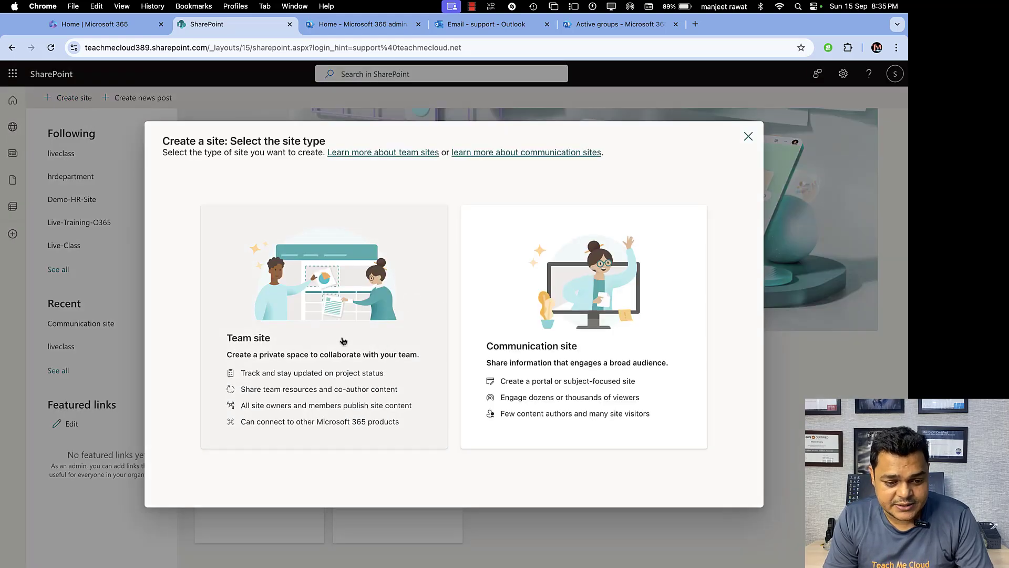
Choose a team site with the Standard team template and name it 'demotestinggrp'.
{"action": "left_click", "coordinate": [344, 341]}
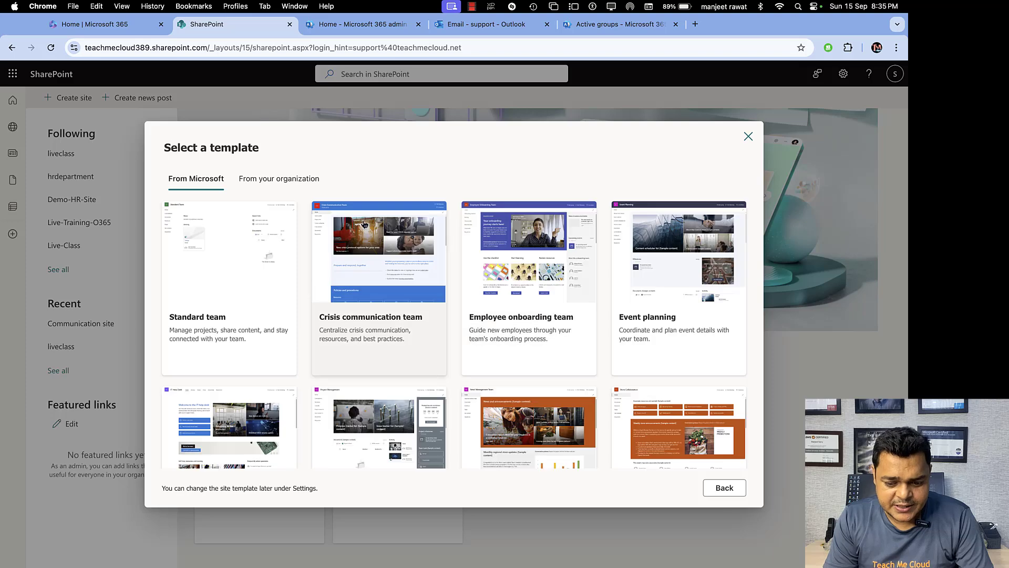
{"action": "left_click", "coordinate": [255, 225]}
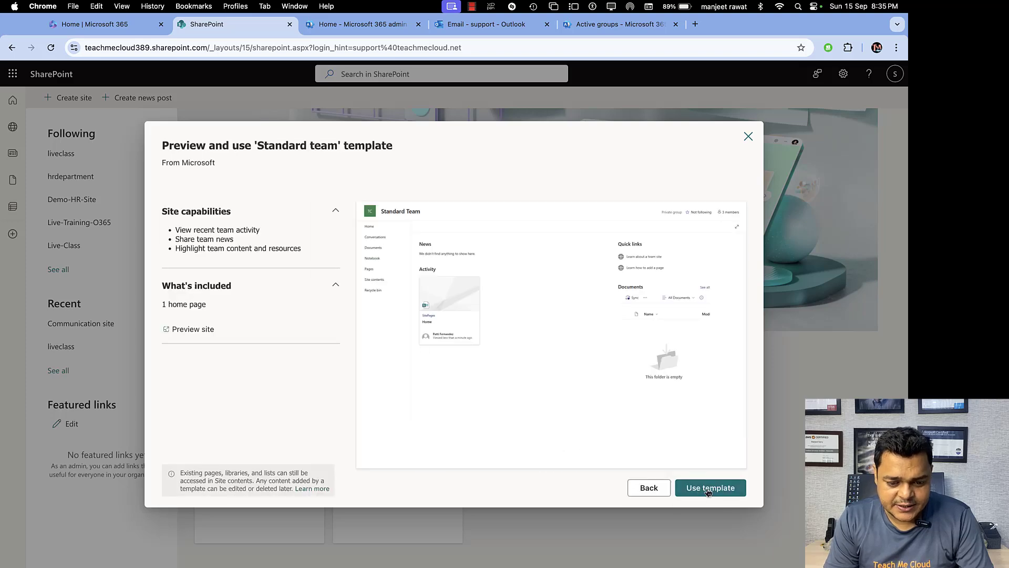
{"action": "left_click", "coordinate": [701, 492]}
{"action": "left_click", "coordinate": [522, 327]}
{"action": "type", "text": "d"}
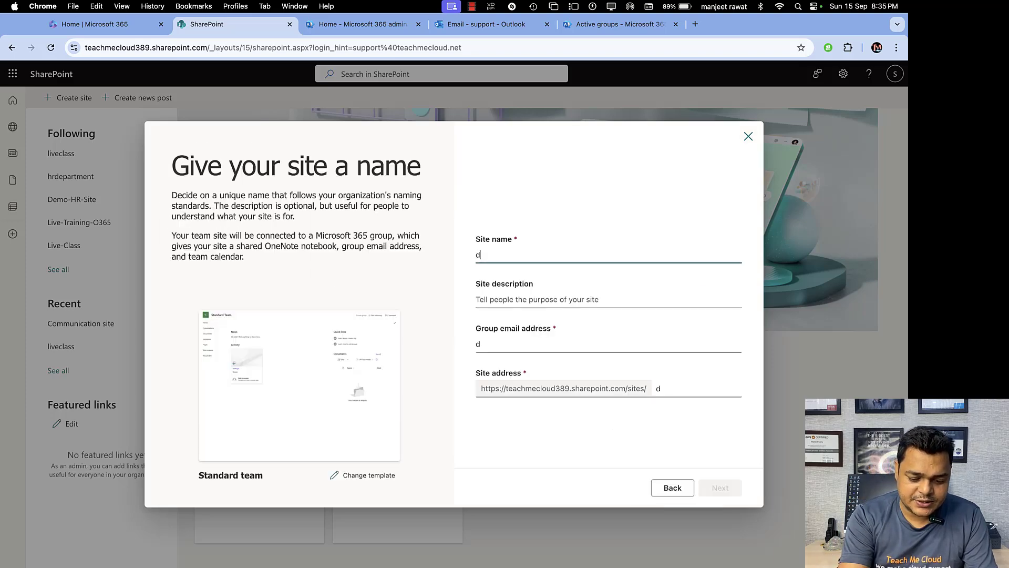
{"action": "type", "text": "emotestinggrp"}
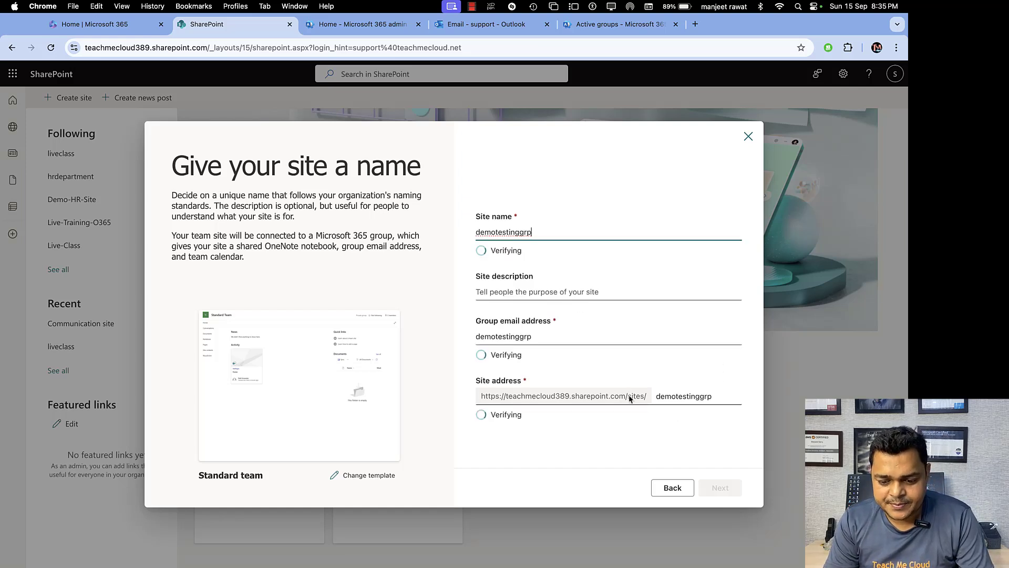
Set the site's privacy to Public and create the site.
{"action": "left_click", "coordinate": [721, 494]}
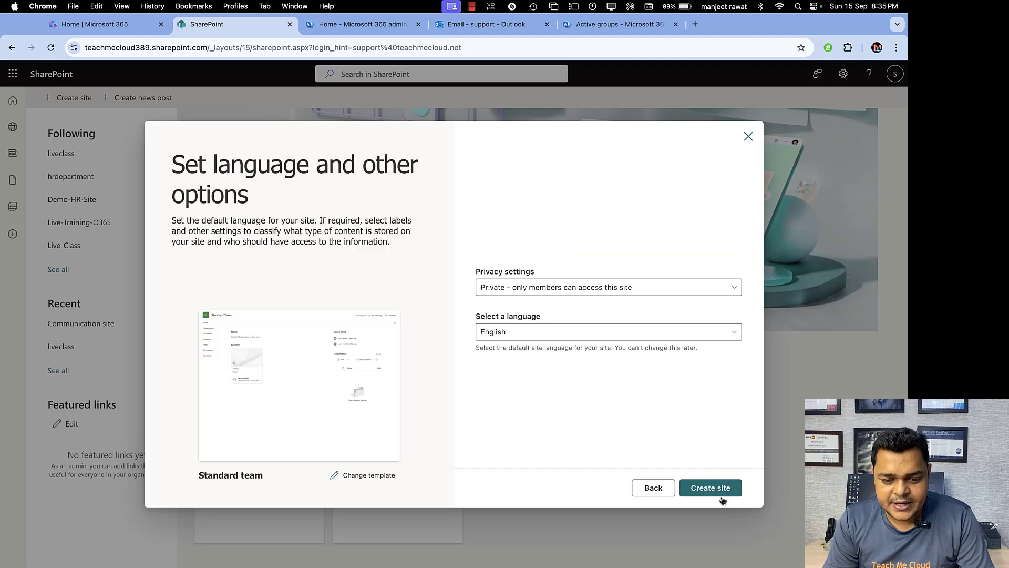
{"action": "left_click", "coordinate": [610, 287]}
{"action": "left_click", "coordinate": [519, 304]}
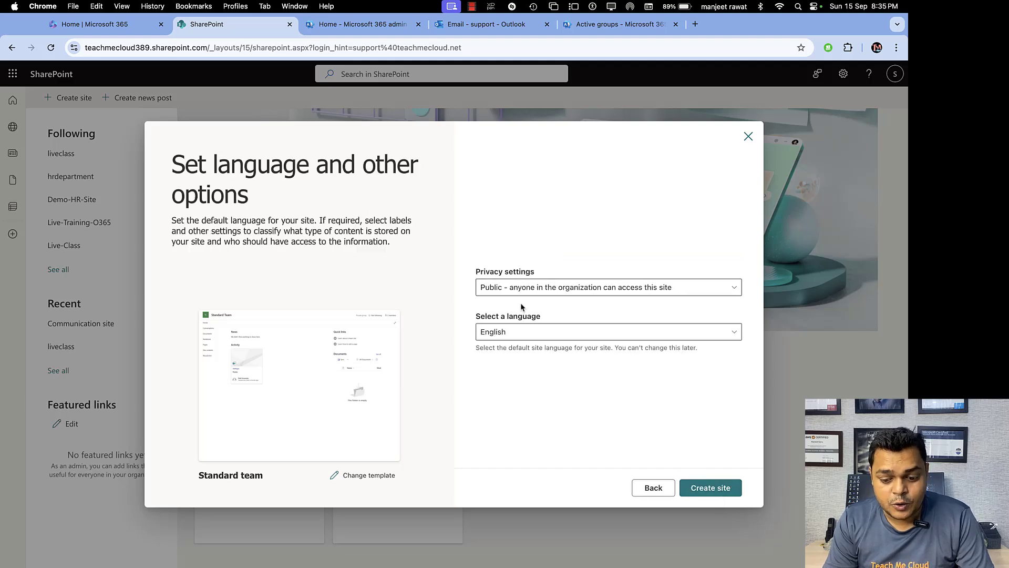
{"action": "left_click", "coordinate": [715, 491]}
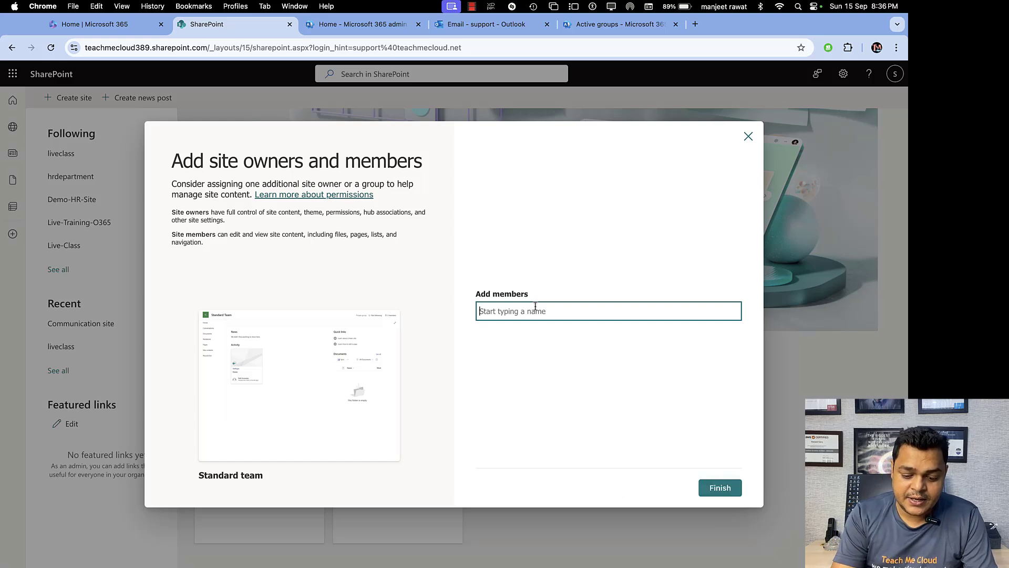
Remove 'demo-grp' from the Add members box and finish without adding members.
{"action": "type", "text": "demo"}
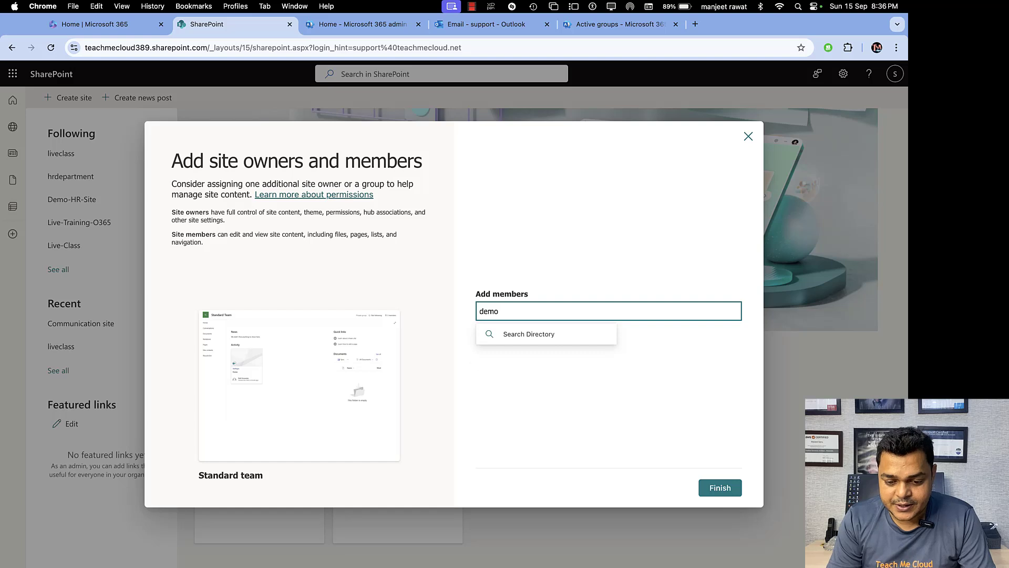
{"action": "type", "text": "-"}
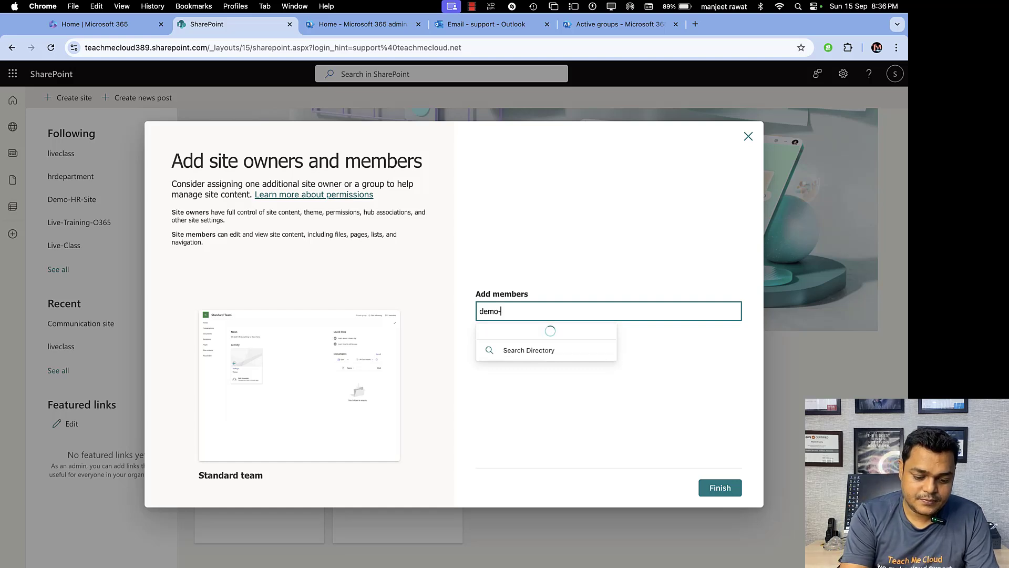
{"action": "type", "text": "grp"}
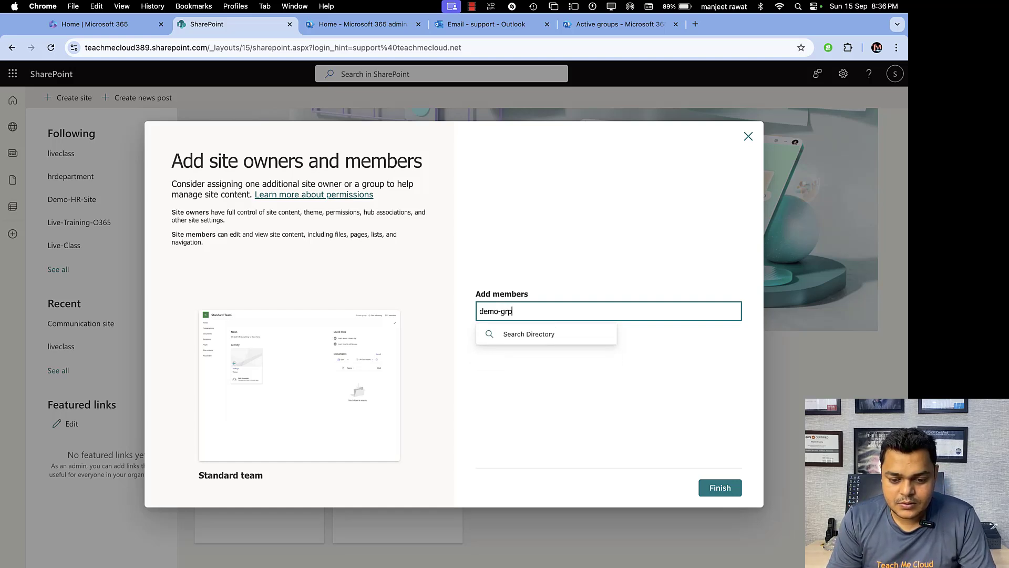
{"action": "left_click_drag", "start_coordinate": [523, 311], "coordinate": [428, 297]}
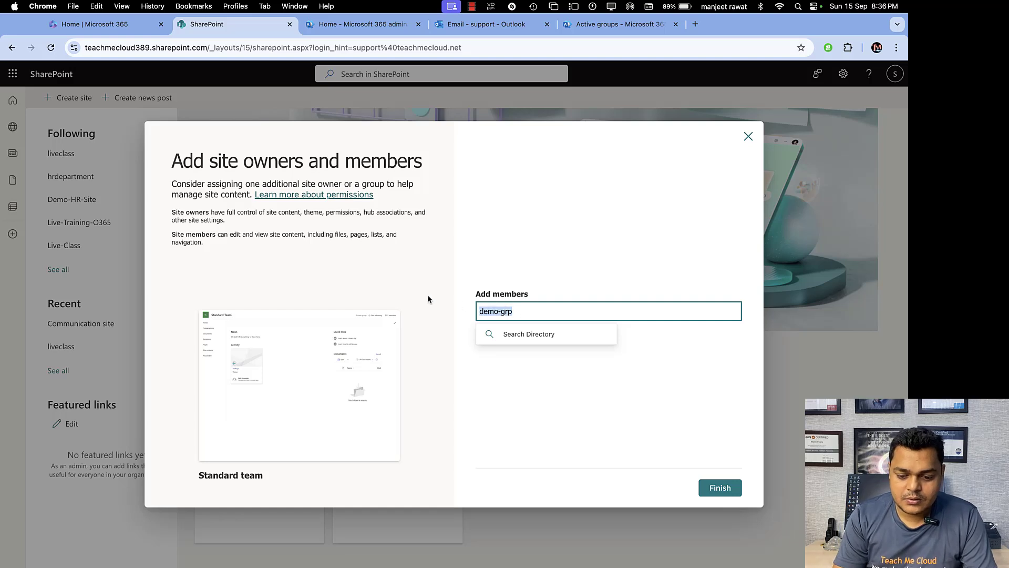
{"action": "key", "text": "BackSpace"}
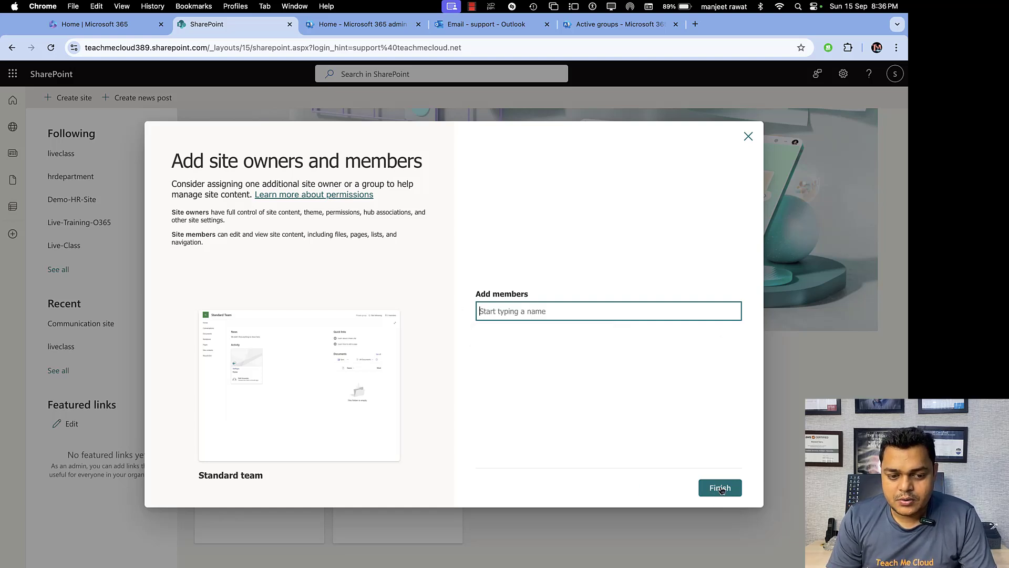
{"action": "left_click", "coordinate": [720, 489]}
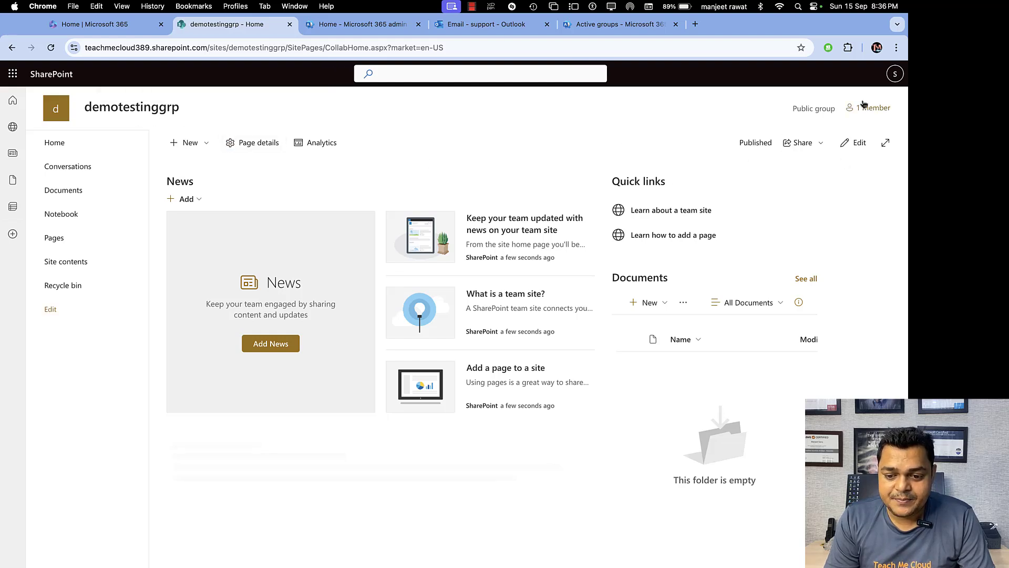
Start adding 'demo' to the site group's members, then close the panel without saving.
{"action": "left_click", "coordinate": [870, 108]}
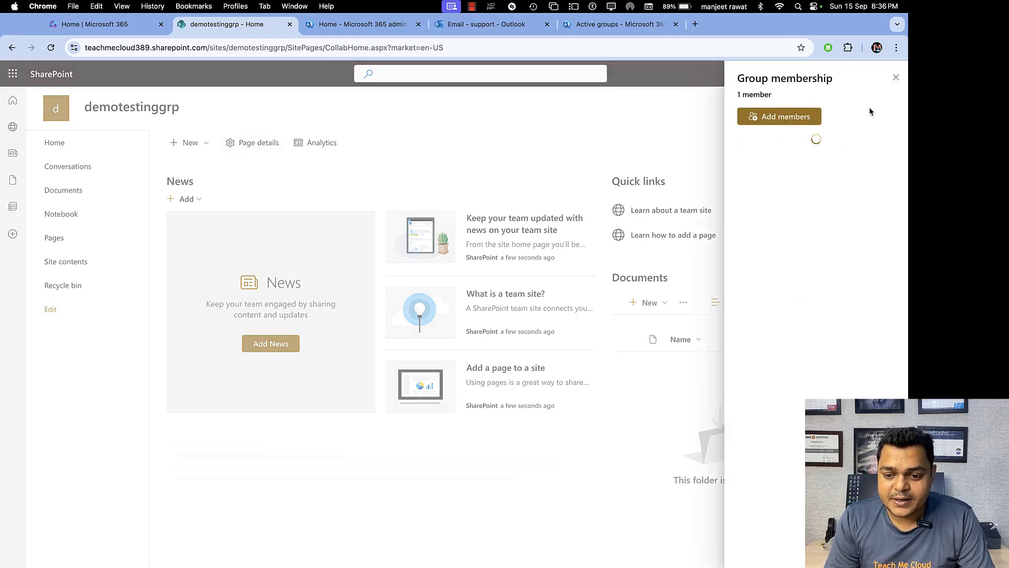
{"action": "left_click", "coordinate": [789, 121]}
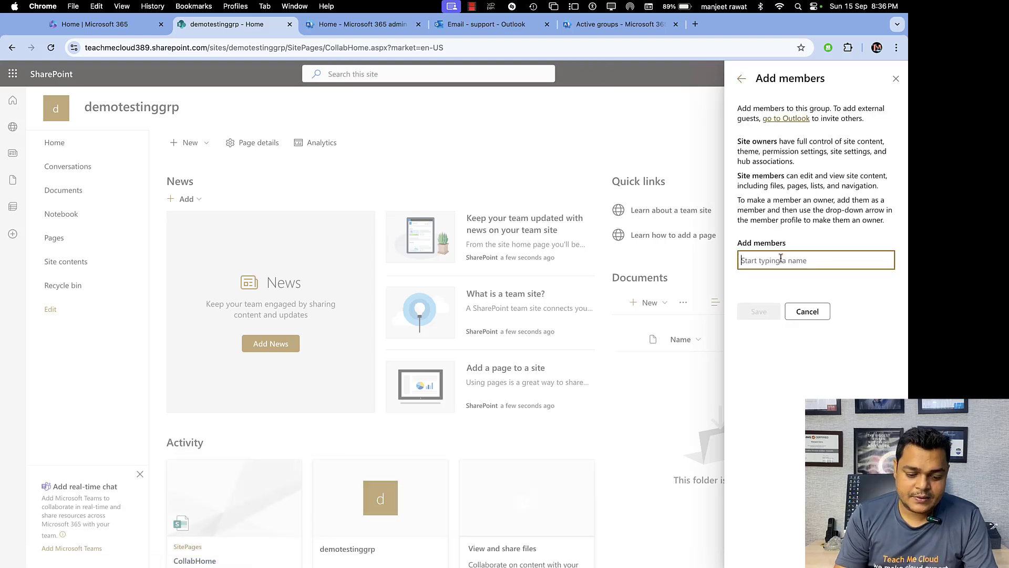
{"action": "type", "text": "demo"}
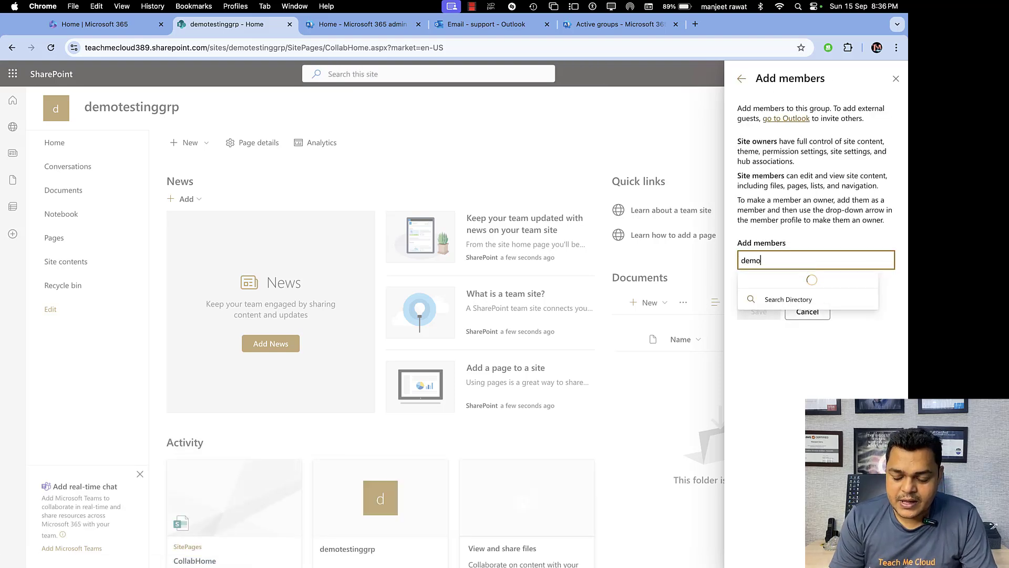
{"action": "left_click", "coordinate": [896, 78]}
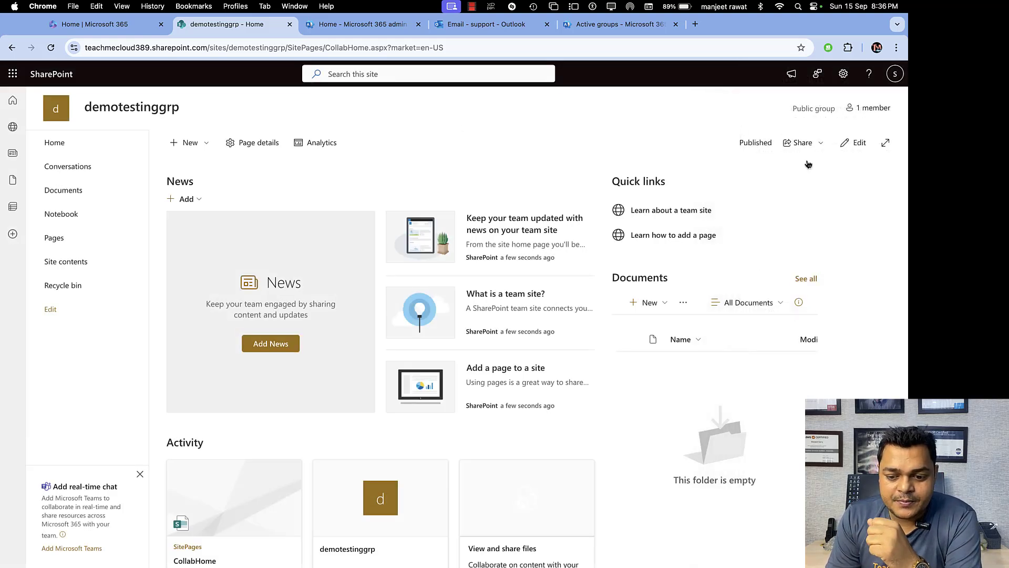
Begin sharing the Home page with demo-grp Members, then close the dialog without sending.
{"action": "left_click", "coordinate": [813, 145]}
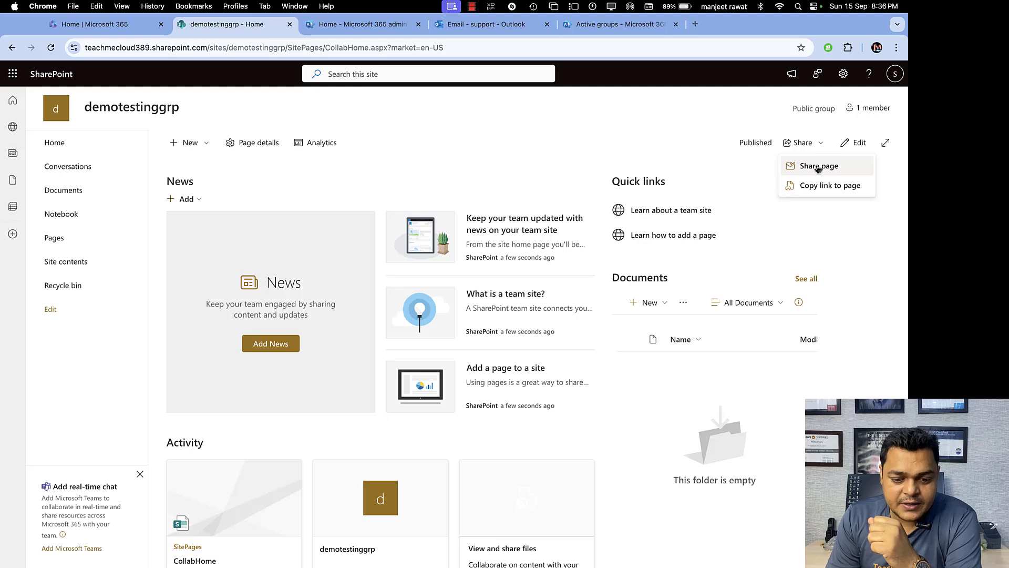
{"action": "left_click", "coordinate": [817, 166]}
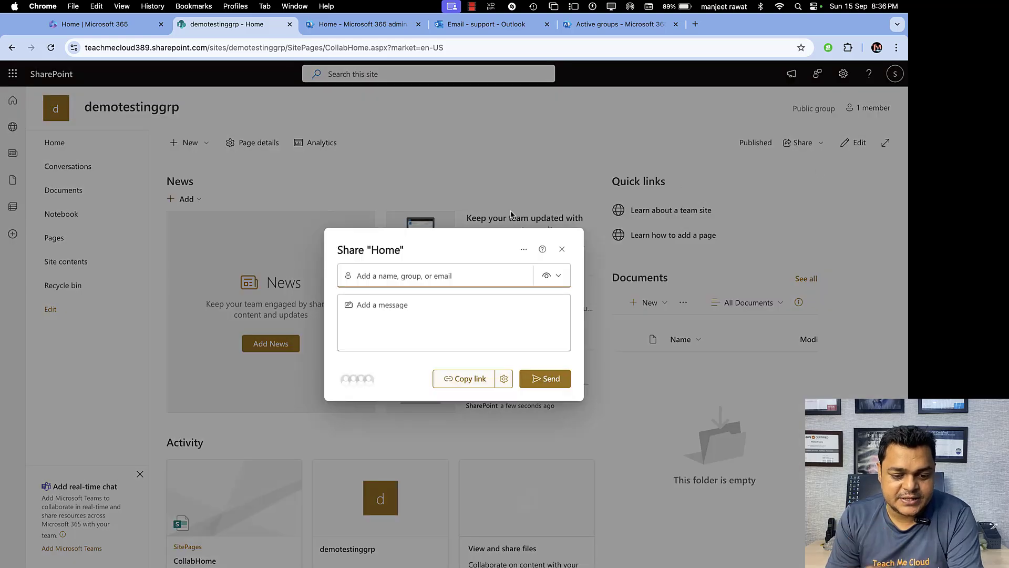
{"action": "left_click", "coordinate": [467, 270]}
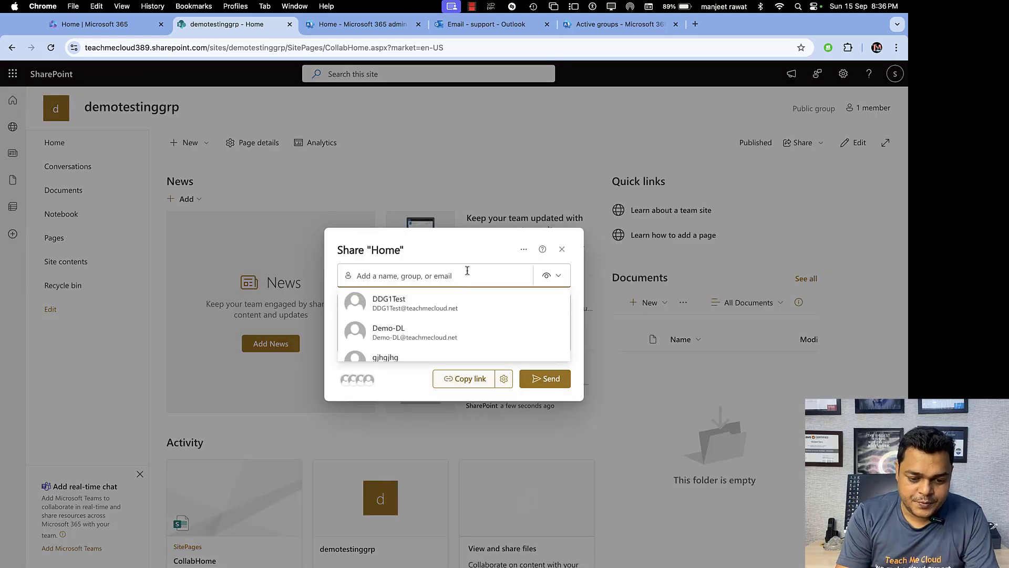
{"action": "type", "text": "demo"}
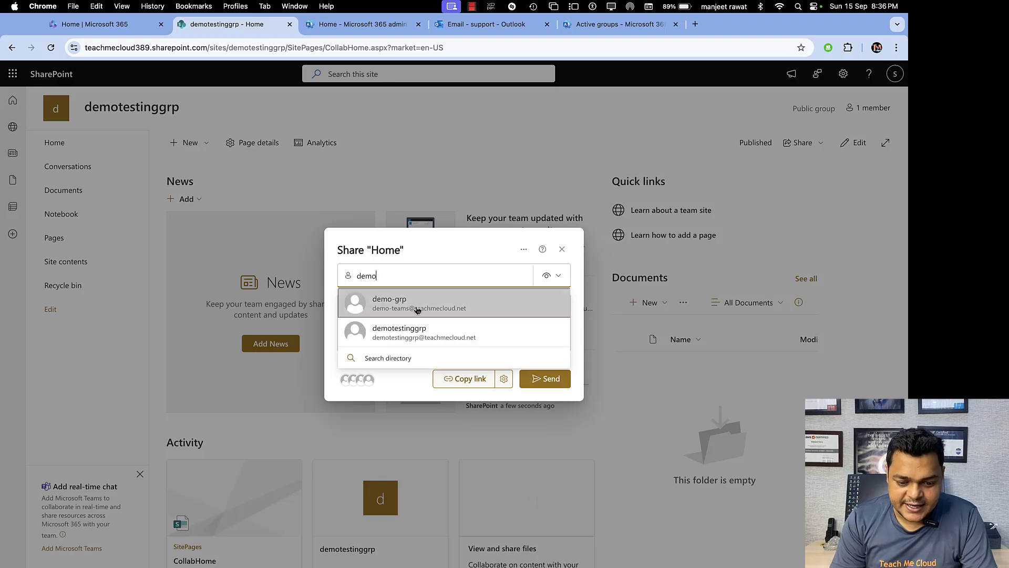
{"action": "left_click", "coordinate": [418, 309]}
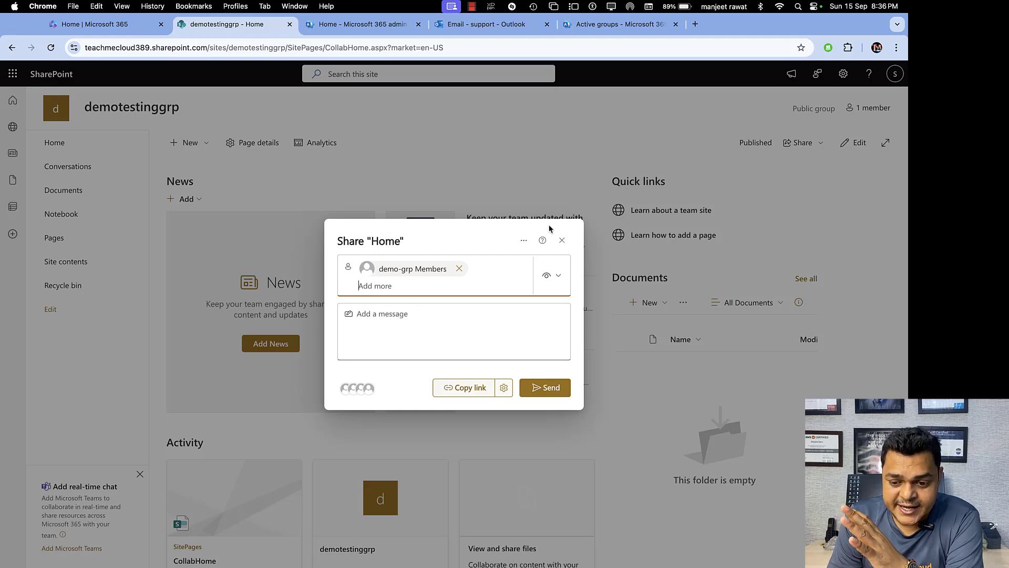
{"action": "left_click", "coordinate": [562, 240]}
Share the Home page with demo-grp Members, send the invitation, and dismiss the confirmation.
{"action": "left_click", "coordinate": [820, 142]}
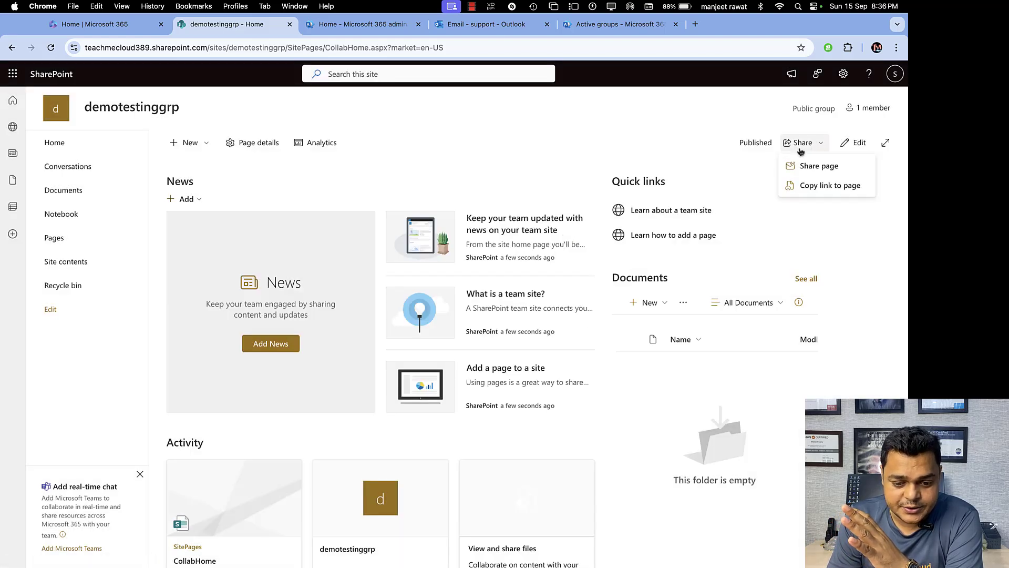
{"action": "left_click", "coordinate": [806, 165]}
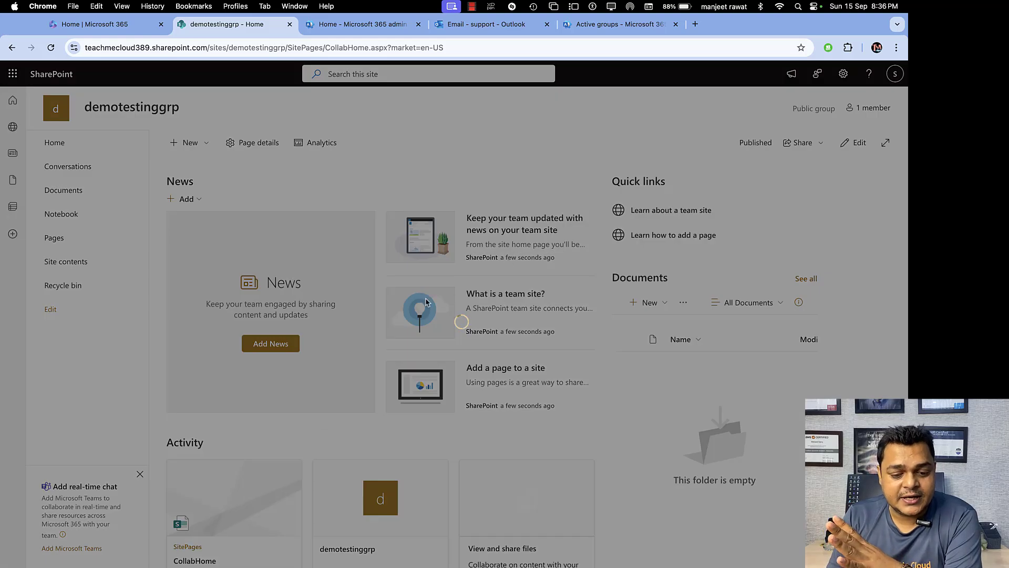
{"action": "left_click", "coordinate": [396, 277]}
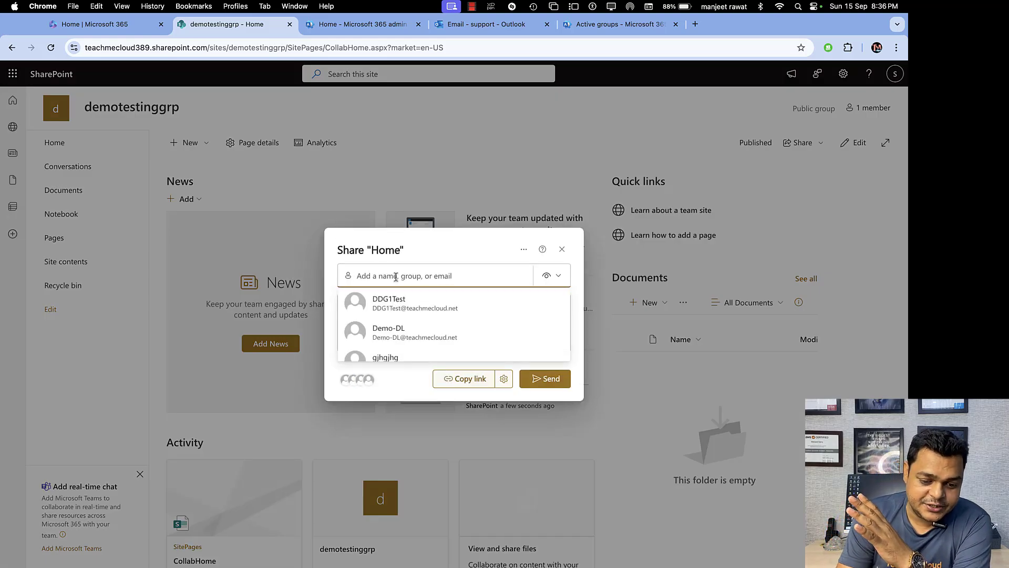
{"action": "type", "text": "demo"}
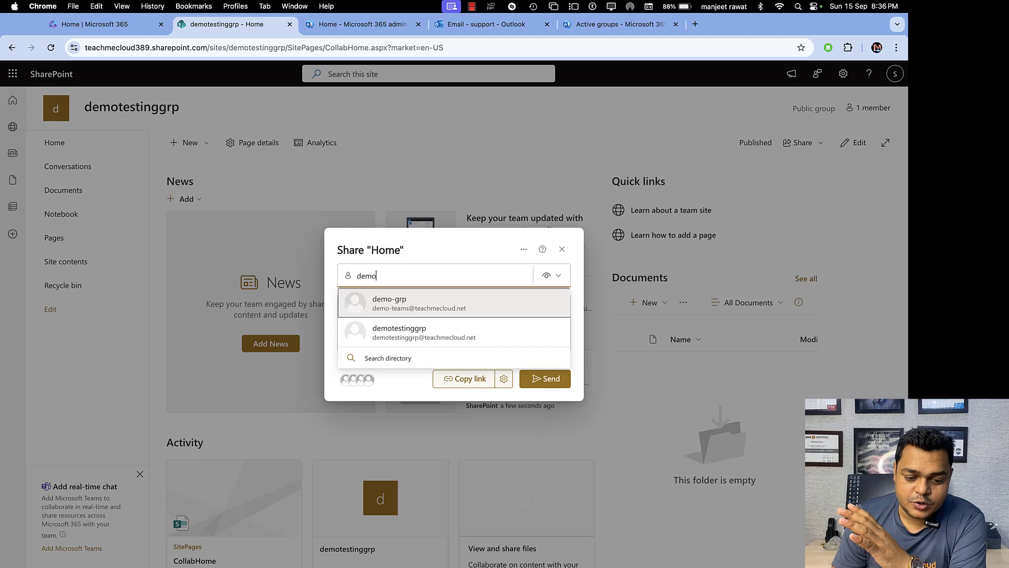
{"action": "left_click", "coordinate": [373, 301]}
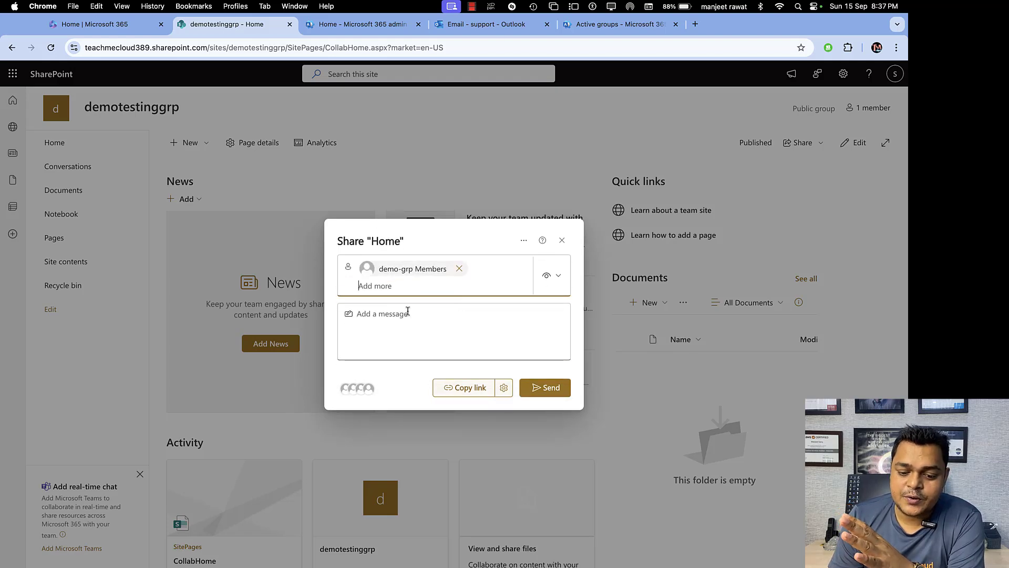
{"action": "left_click", "coordinate": [550, 388]}
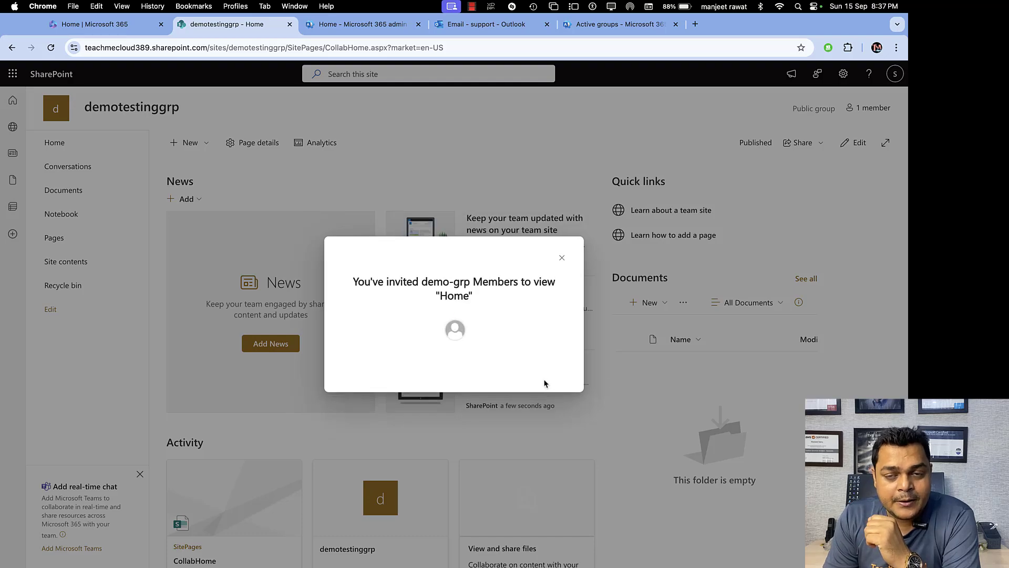
{"action": "left_click", "coordinate": [561, 258]}
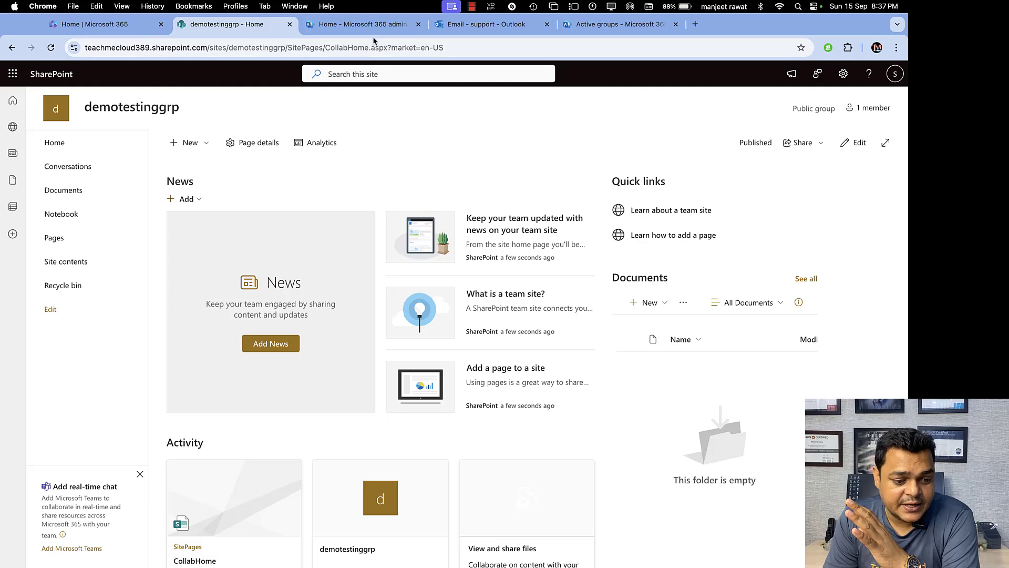
{"action": "left_click", "coordinate": [370, 24]}
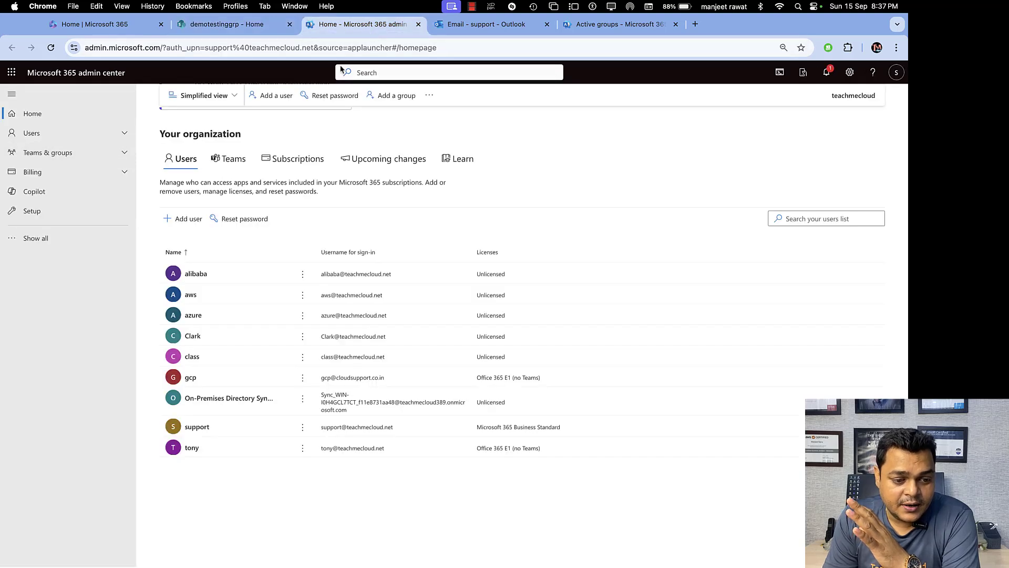
Return via the Outlook tab to the admin center's demo-grp team details showing the General channel.
{"action": "left_click", "coordinate": [481, 24]}
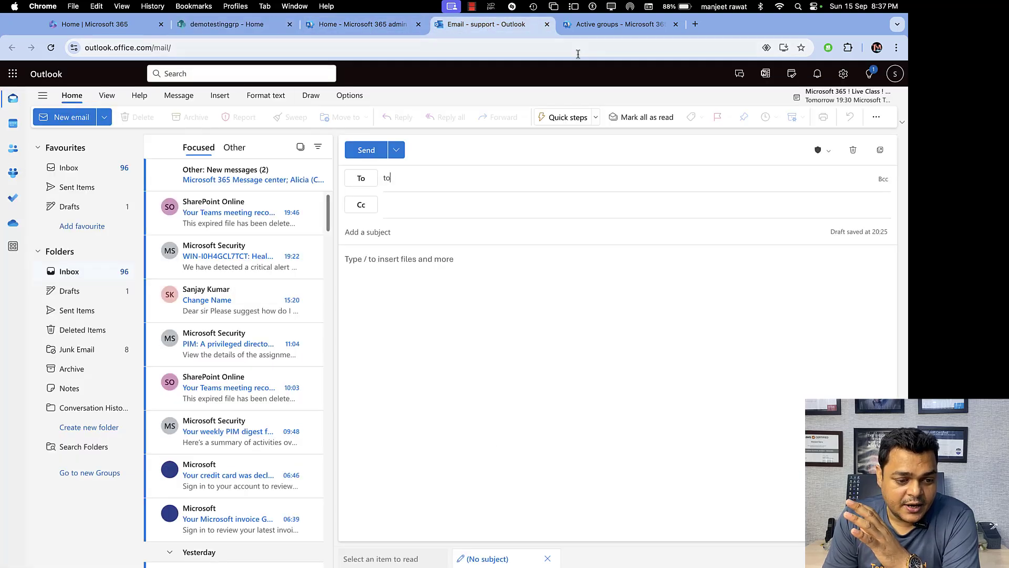
{"action": "left_click", "coordinate": [618, 25]}
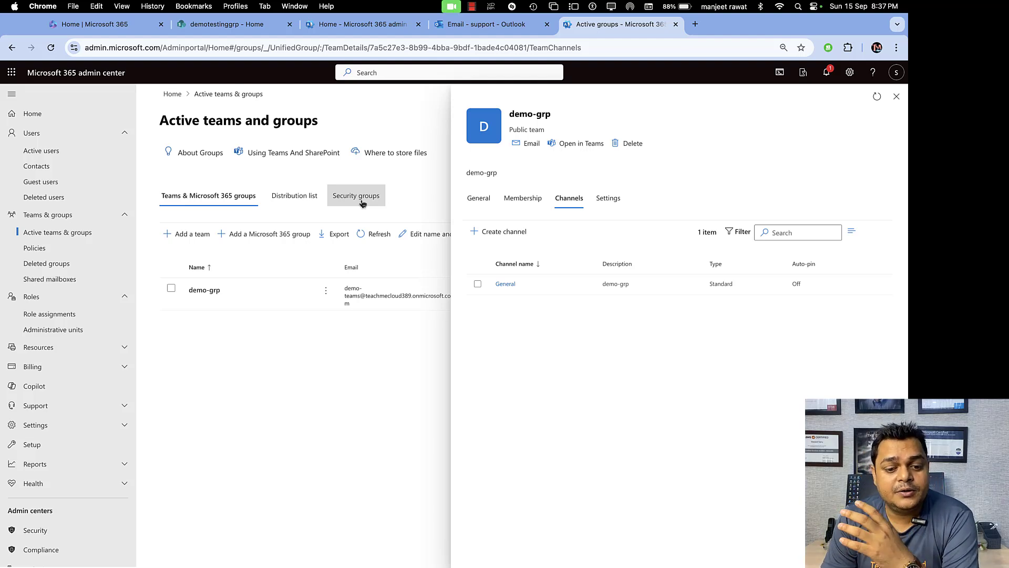
Switch from the browser to the desktop Space with its folder icons.
{"action": "key", "text": "ctrl+Left"}
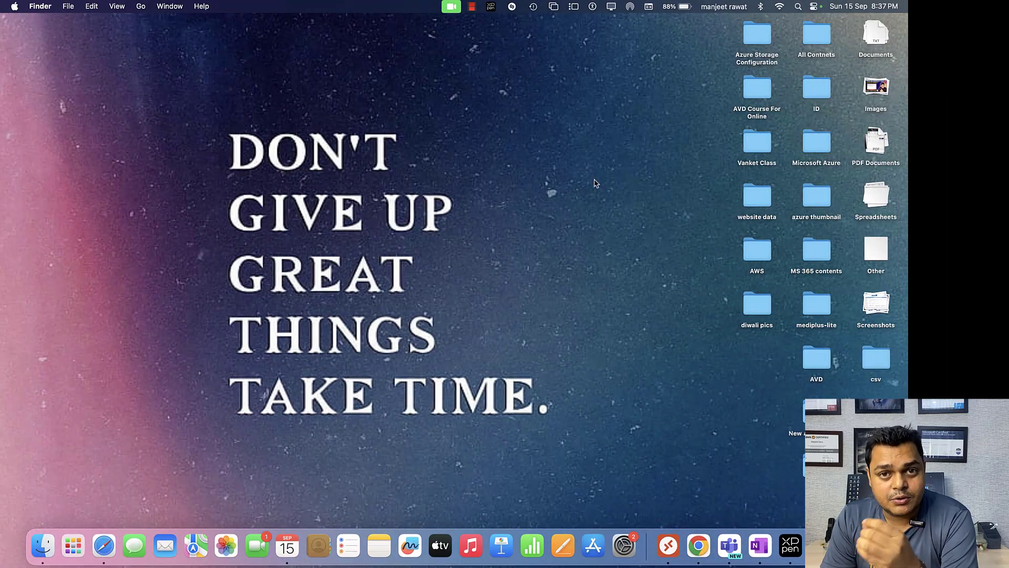